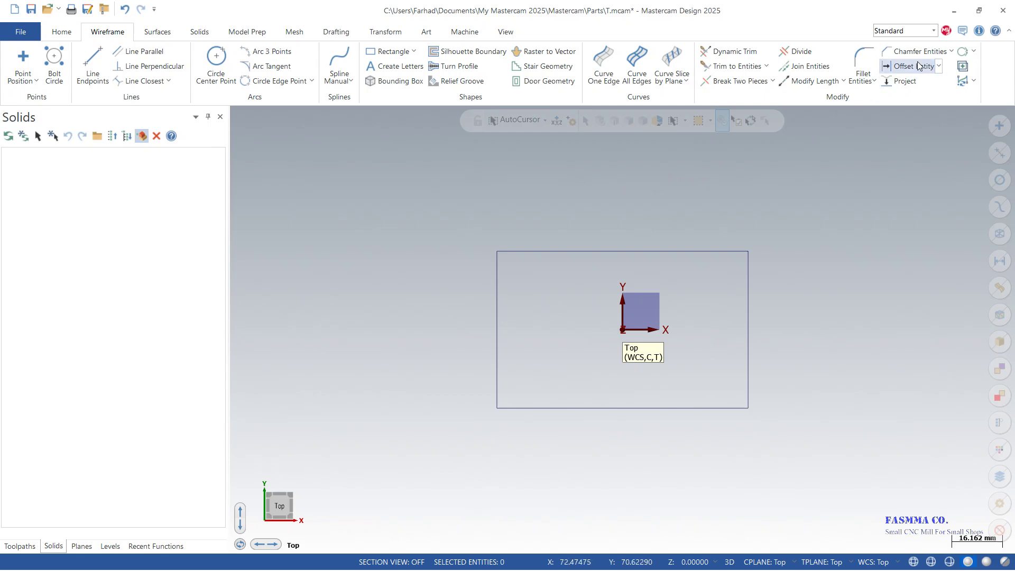
# Offset a copy of the outer rectangle's left edge 10 mm inward.
pyautogui.click(910, 66)
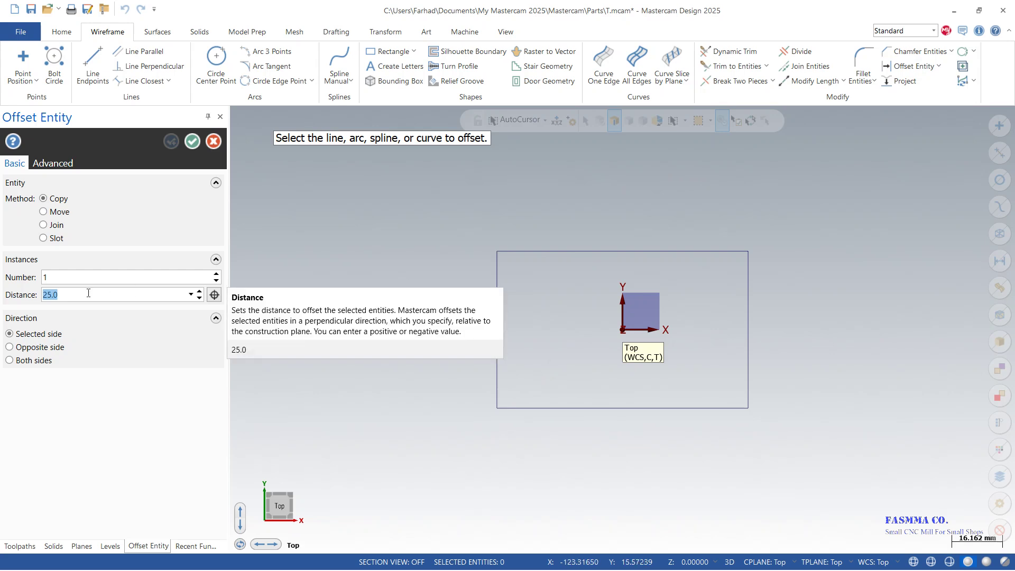
pyautogui.write('10')
pyautogui.press('Return')
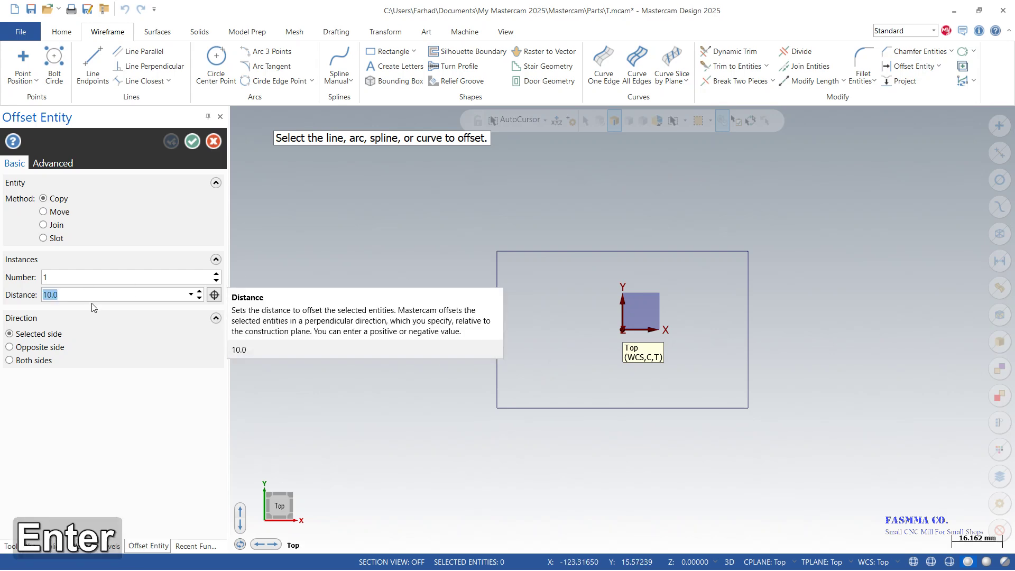
pyautogui.click(497, 368)
pyautogui.click(539, 370)
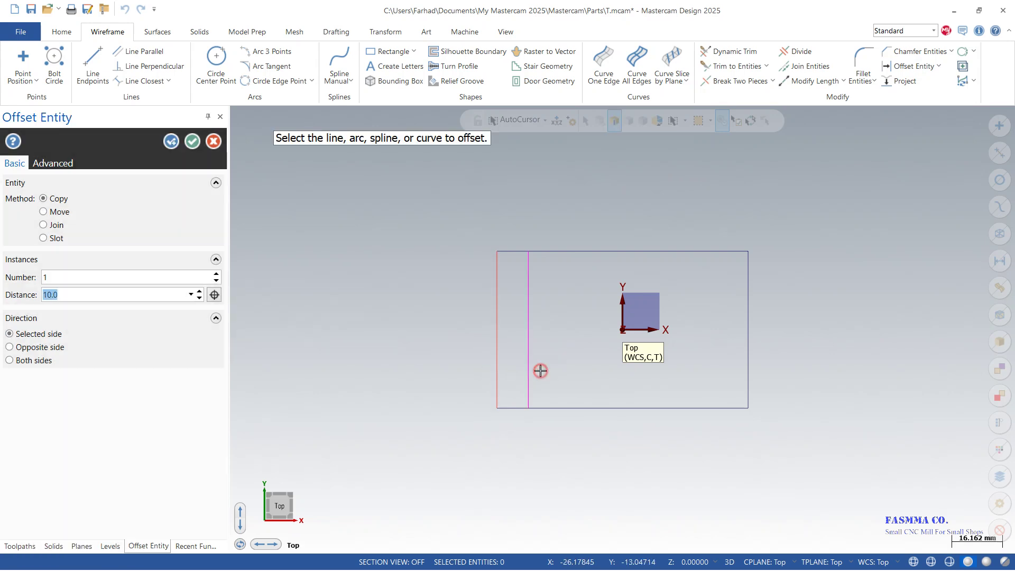
pyautogui.click(171, 141)
# Offset a copy of the outer rectangle's bottom edge 7.5 mm inward.
pyautogui.write('7.5')
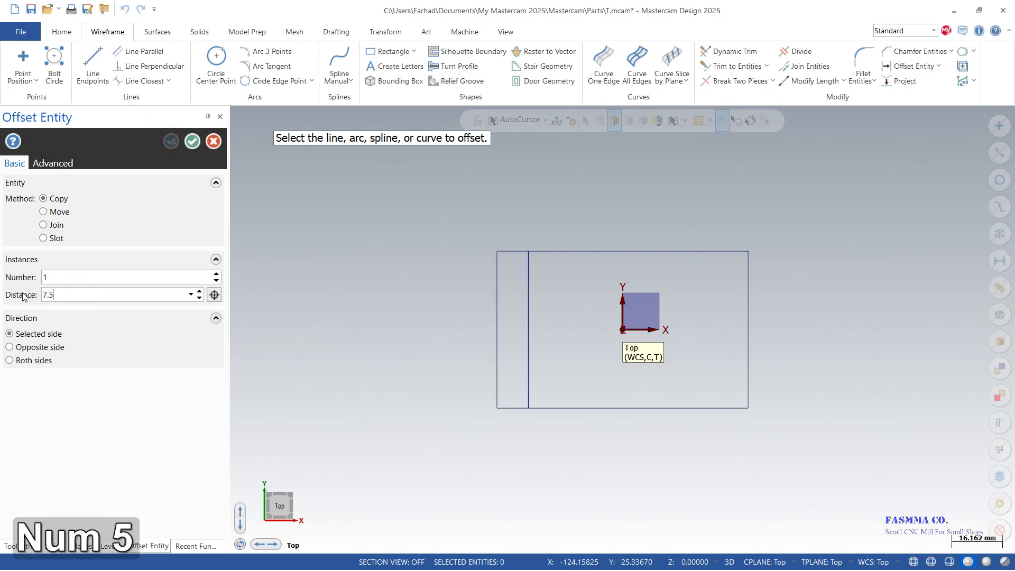
pyautogui.press('Return')
pyautogui.click(588, 406)
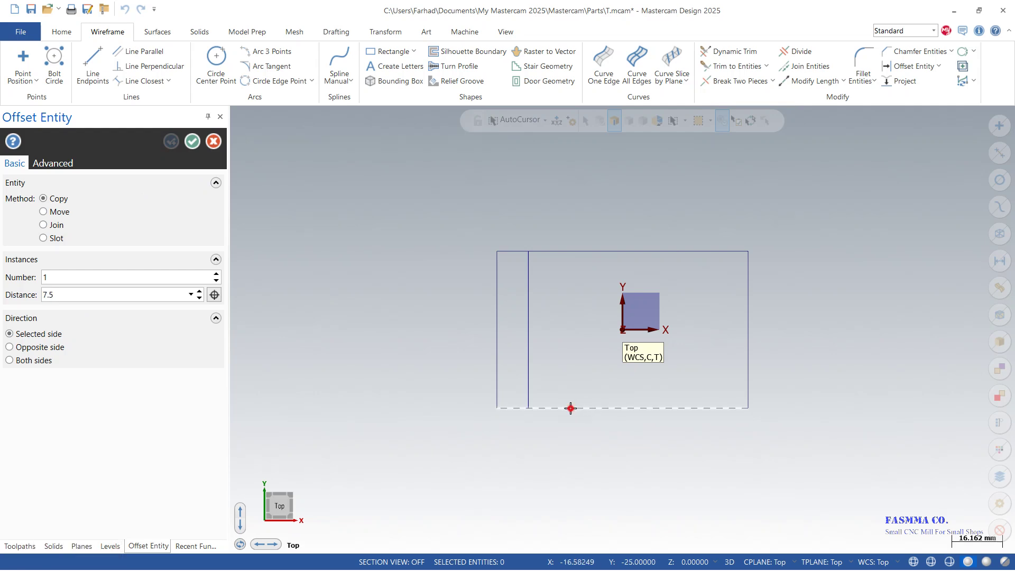
pyautogui.click(192, 142)
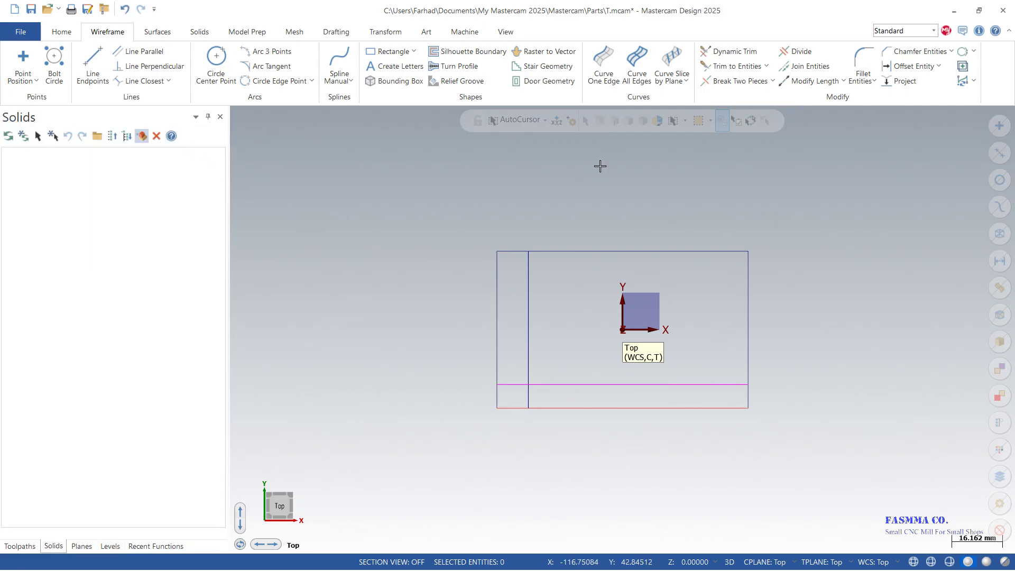
# Draw a 60 x 30 mm rectangle, not anchored to center, with its lower-left corner at the intersection of the two offset lines.
pyautogui.click(391, 55)
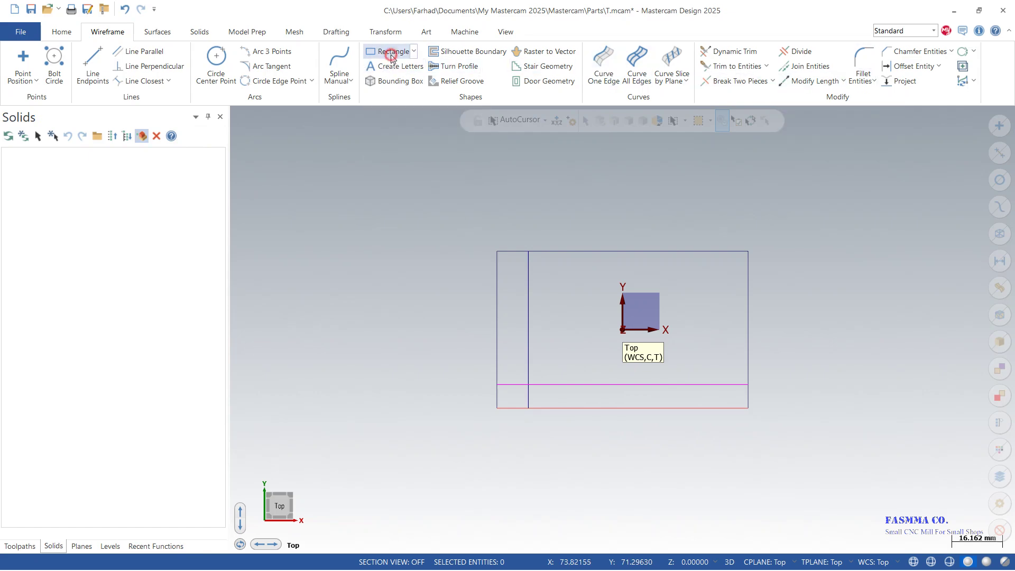
pyautogui.click(65, 243)
pyautogui.write('60')
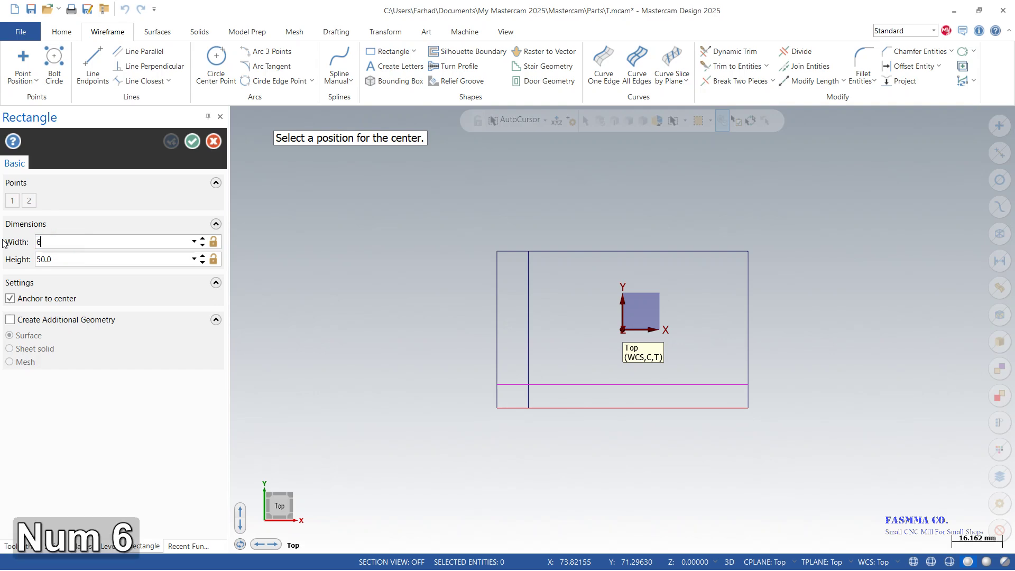
pyautogui.write('30')
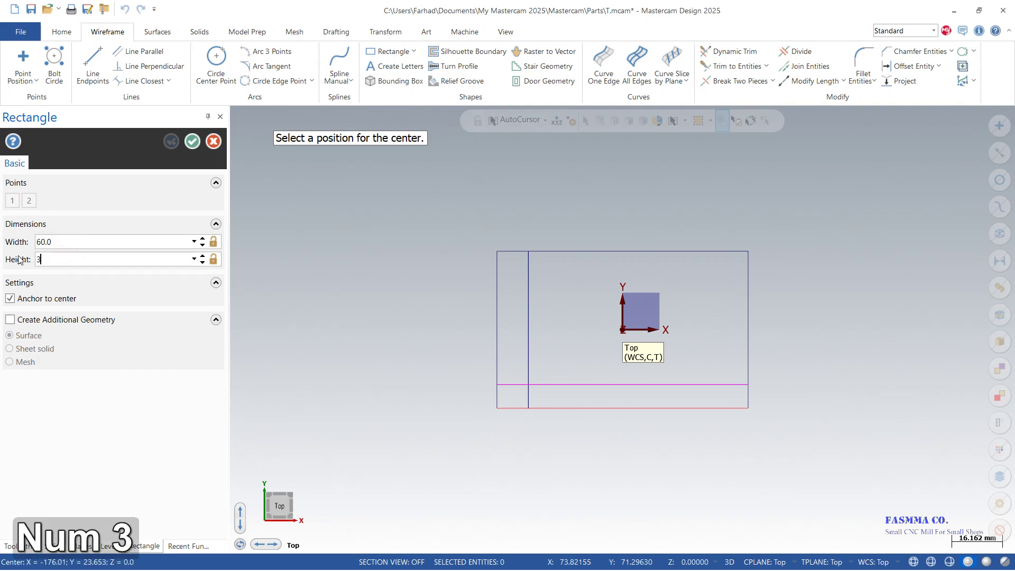
pyautogui.press('Return')
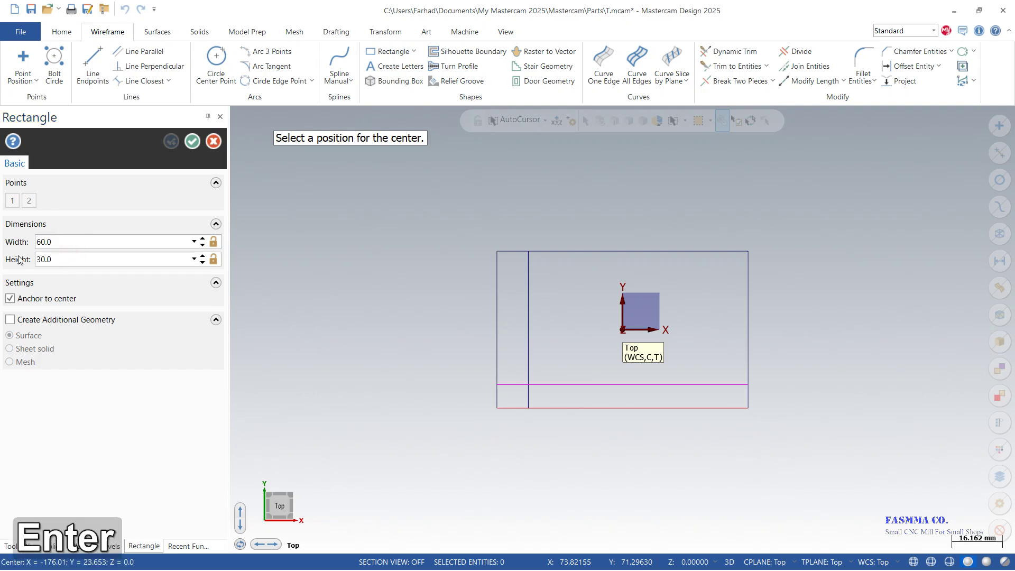
pyautogui.click(21, 301)
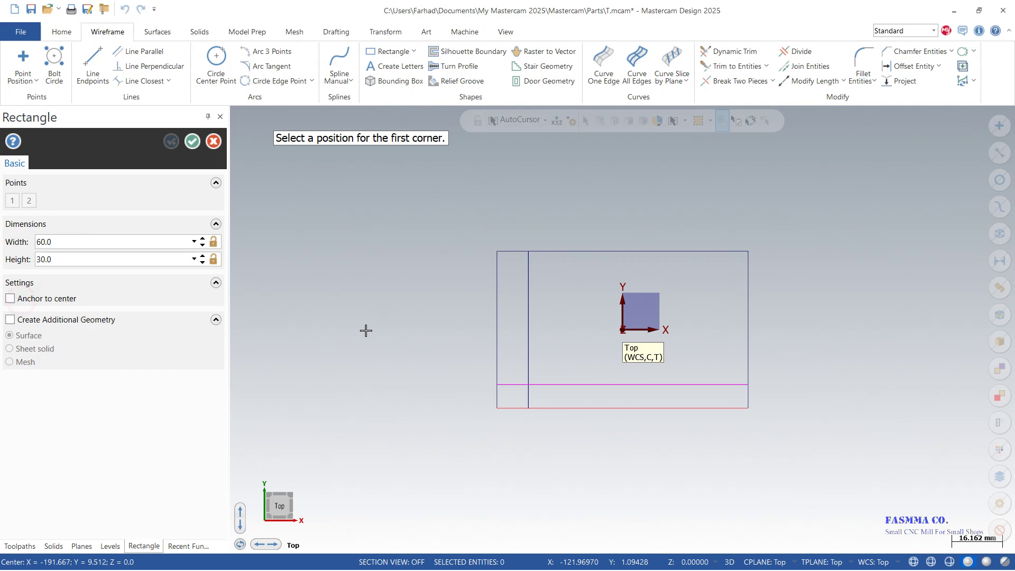
pyautogui.click(529, 386)
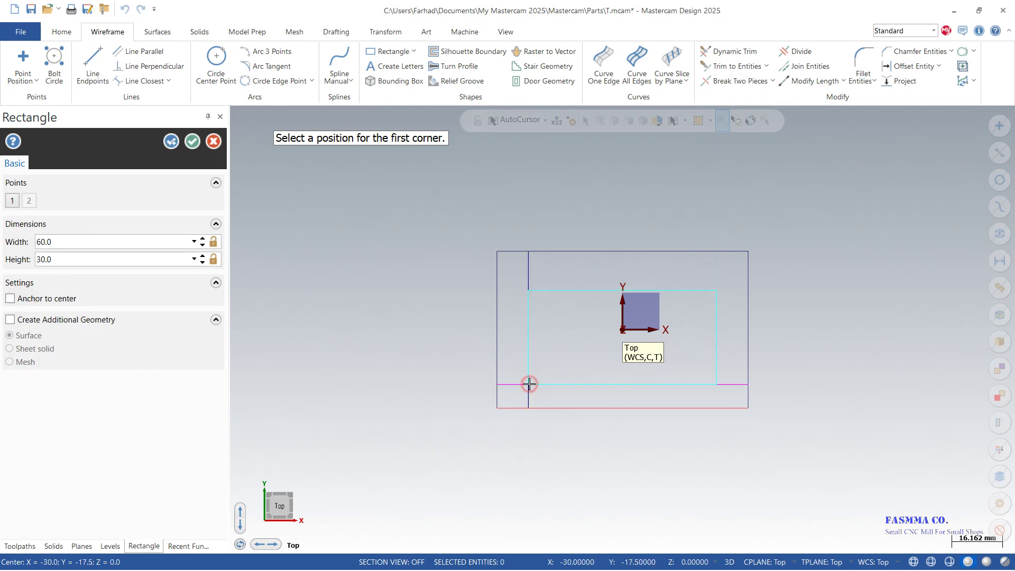
pyautogui.click(193, 143)
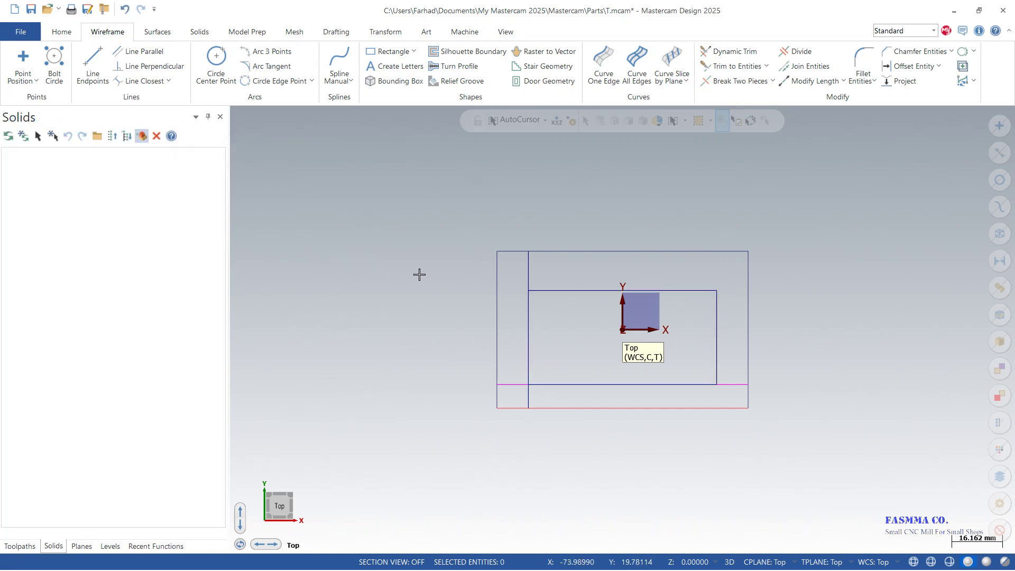
# Delete the vertical and horizontal offset guide lines that extend past the inner rectangle.
pyautogui.click(528, 276)
pyautogui.press('Delete')
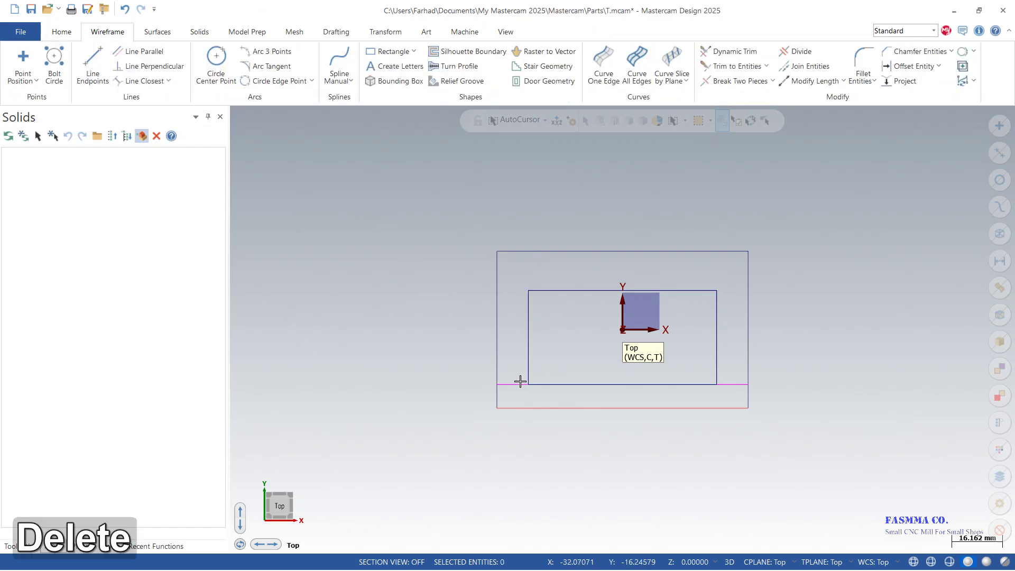
pyautogui.click(516, 385)
pyautogui.press('Delete')
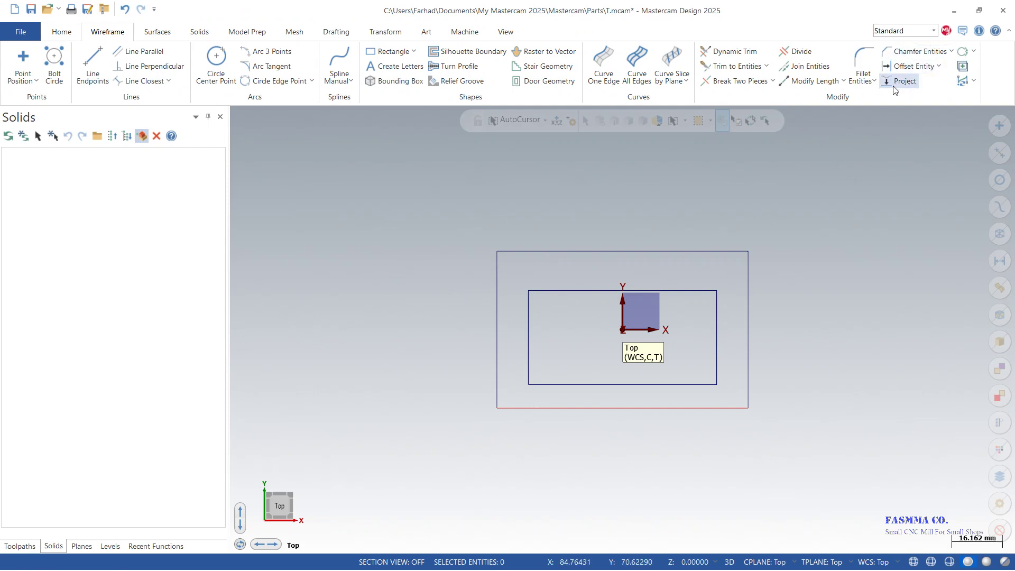
# Offset a copy of the inner rectangle's left edge 12.5 mm inward.
pyautogui.click(902, 67)
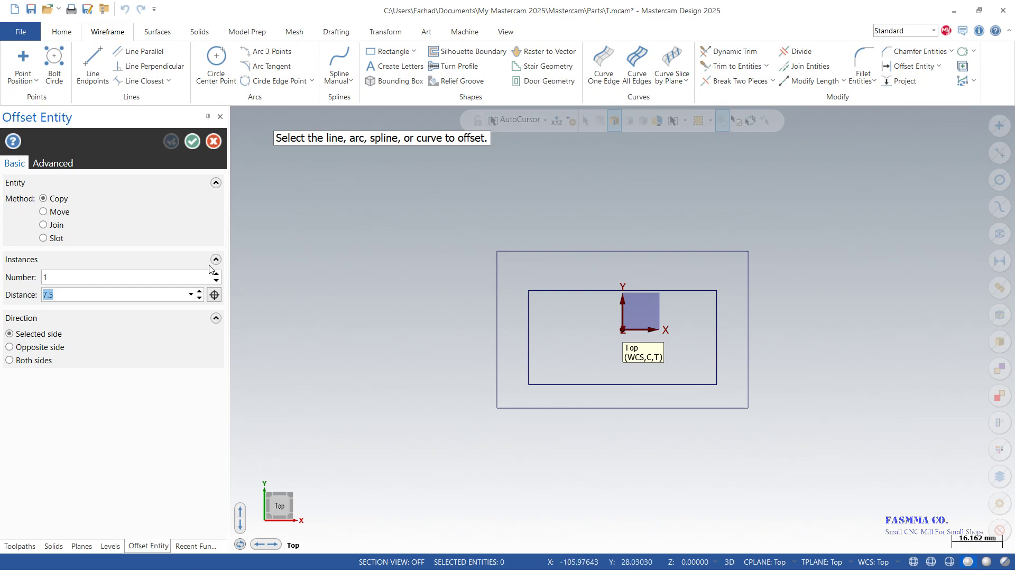
pyautogui.write('12.5')
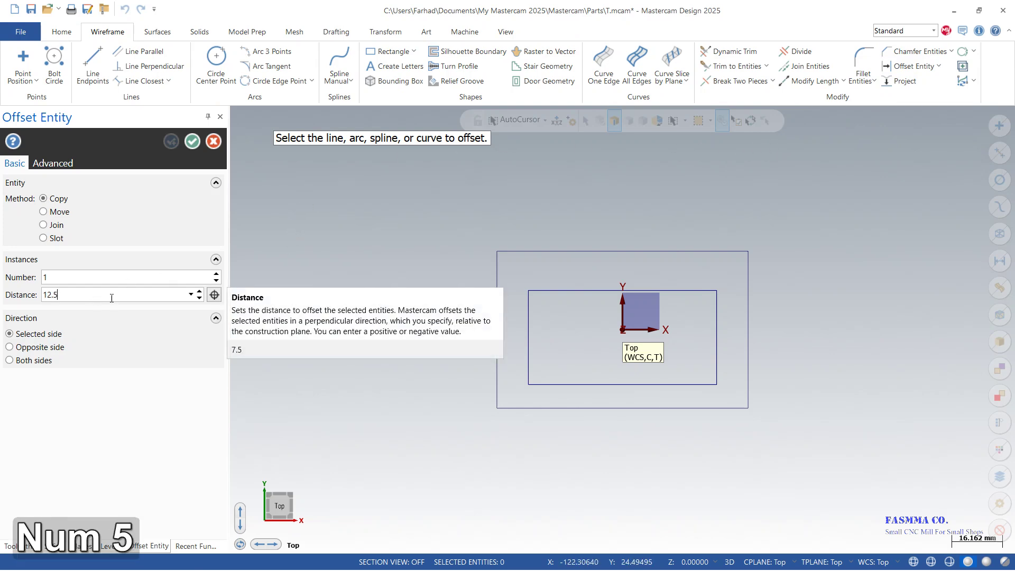
pyautogui.press('Return')
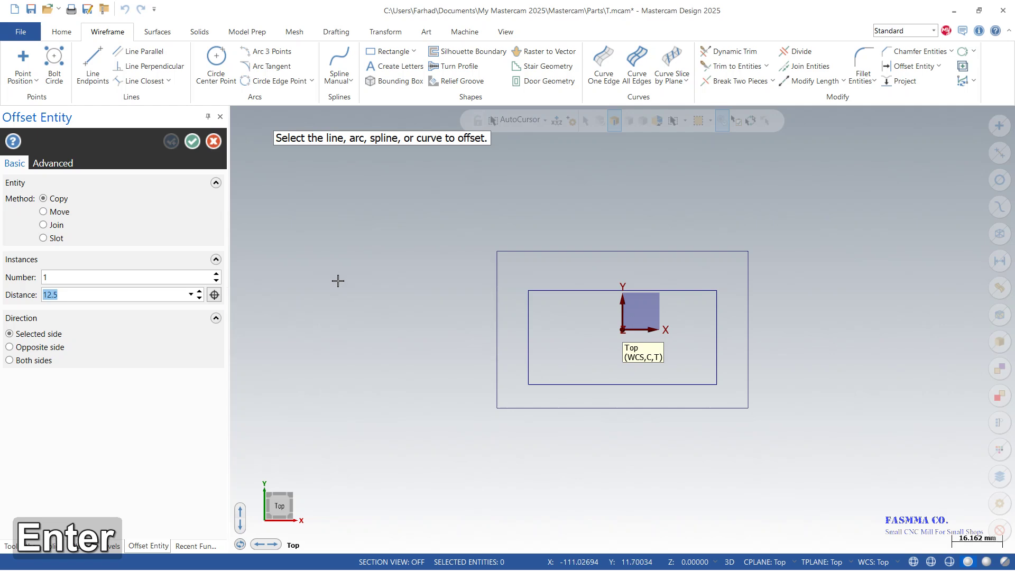
pyautogui.click(529, 333)
pyautogui.click(544, 333)
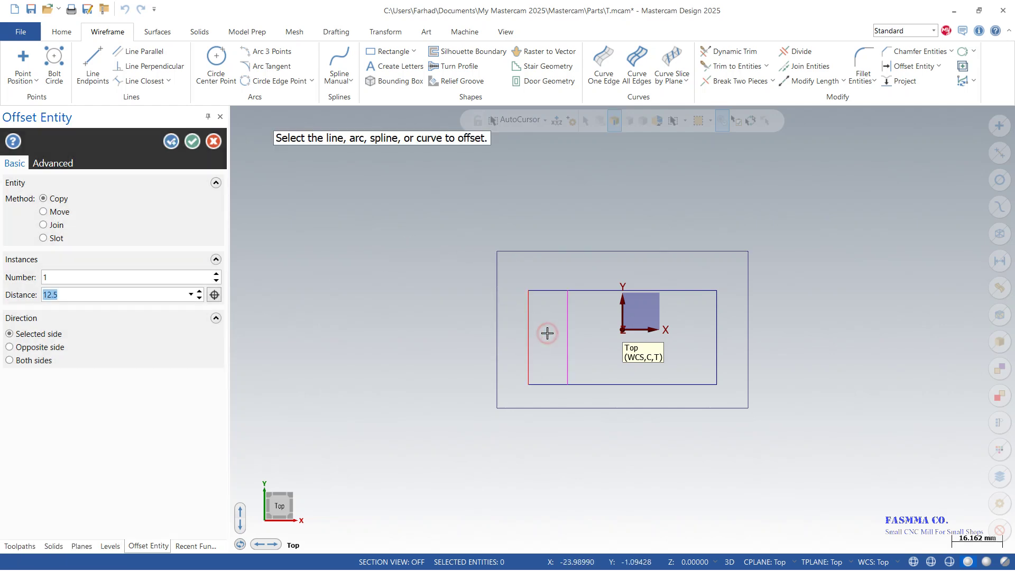
pyautogui.click(169, 142)
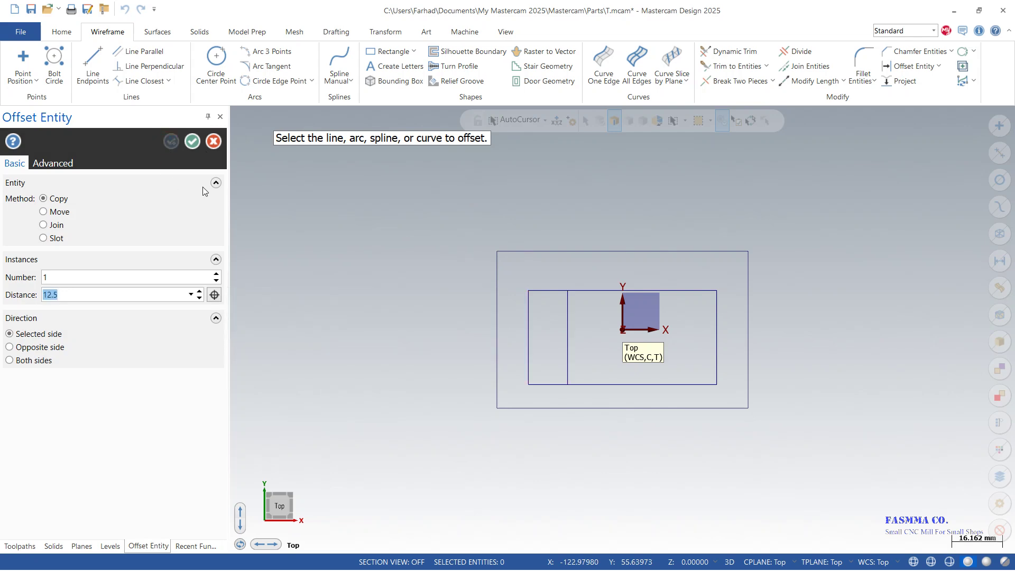
# Offset a copy of the inner rectangle's bottom edge 37.5 mm upward, beyond its top edge.
pyautogui.write('37.5')
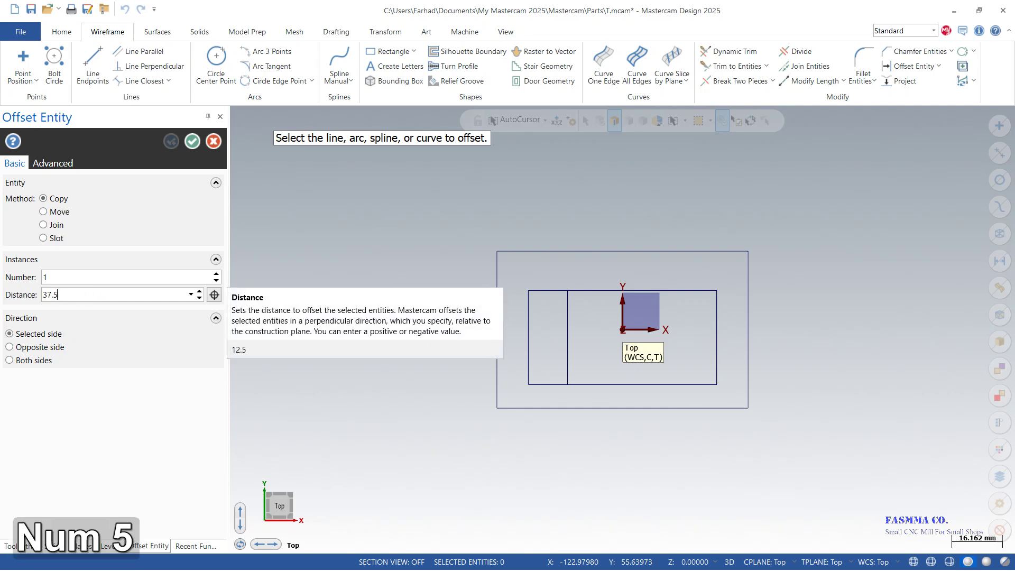
pyautogui.press('Return')
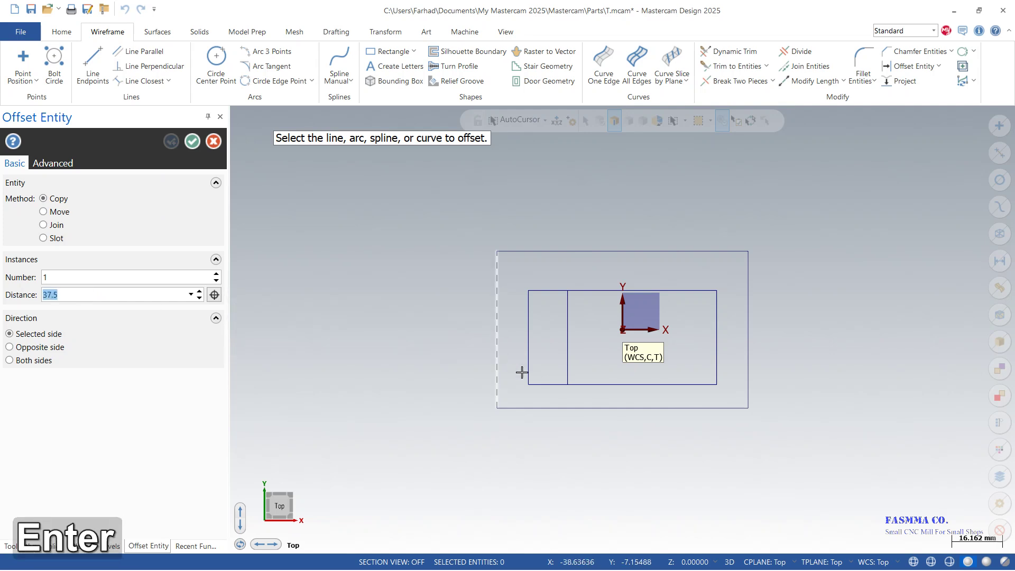
pyautogui.click(601, 385)
pyautogui.click(607, 270)
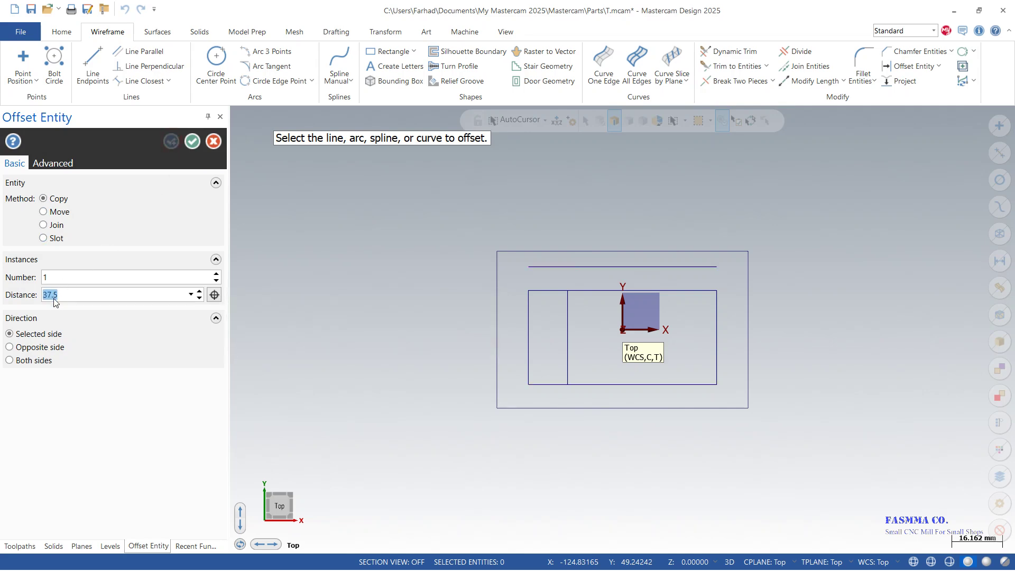
# Offset a copy of the vertical line inside the inner rectangle 17.5 mm to the right.
pyautogui.write('17.5')
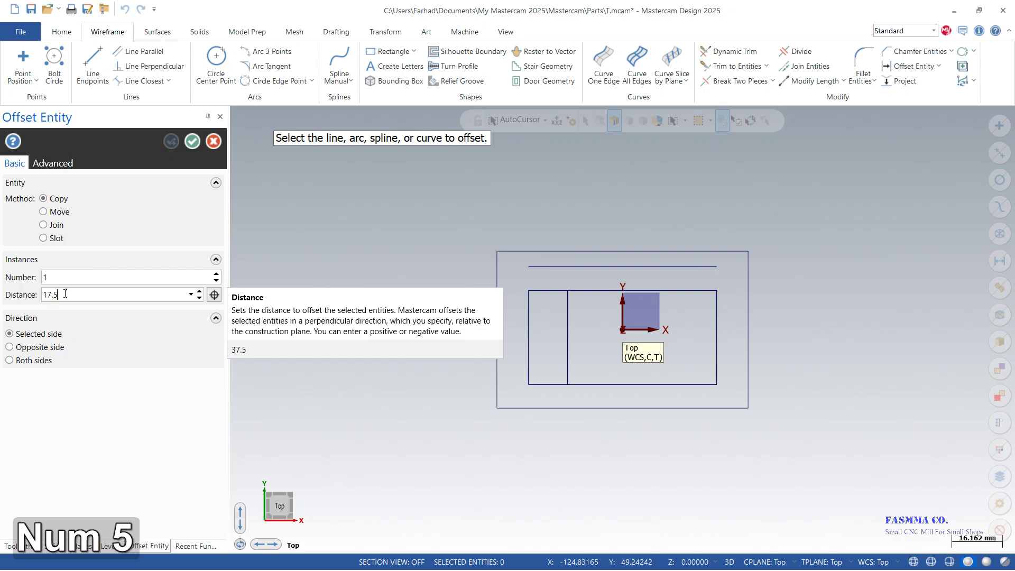
pyautogui.press('Return')
pyautogui.click(568, 324)
pyautogui.click(613, 328)
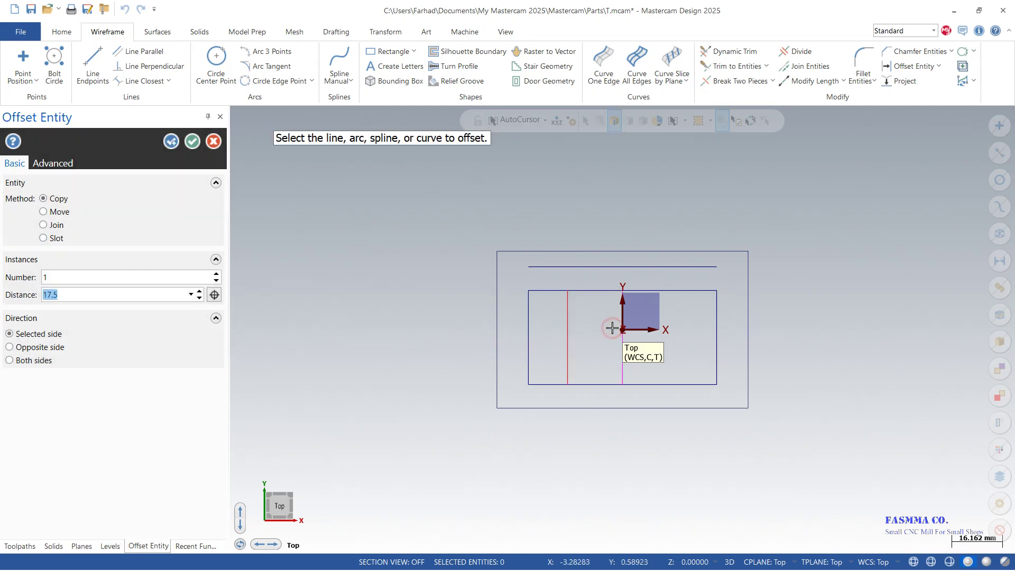
pyautogui.click(193, 141)
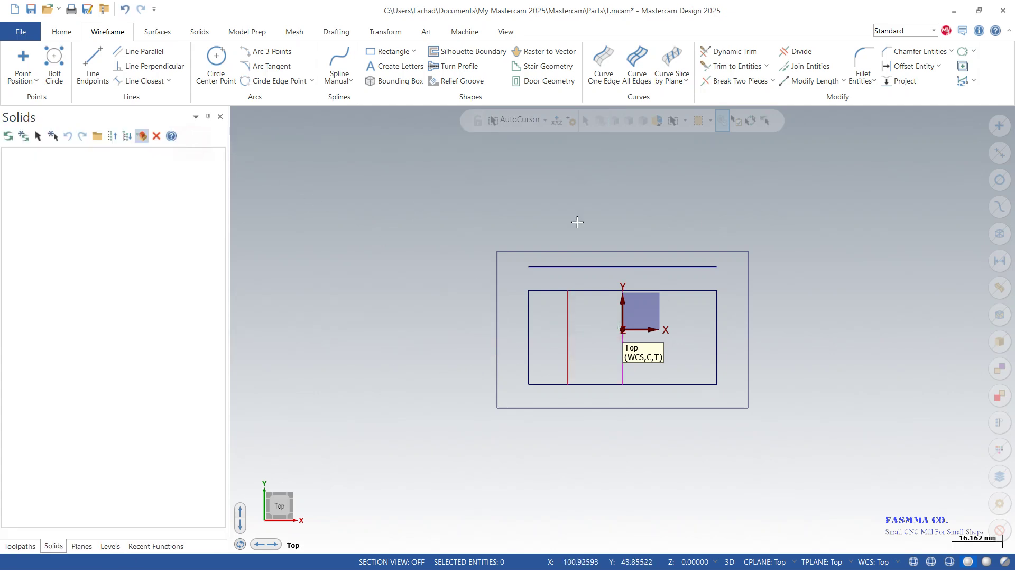
# Lengthen the upper ends of both vertical lines inside the inner rectangle by 20 mm.
pyautogui.click(802, 83)
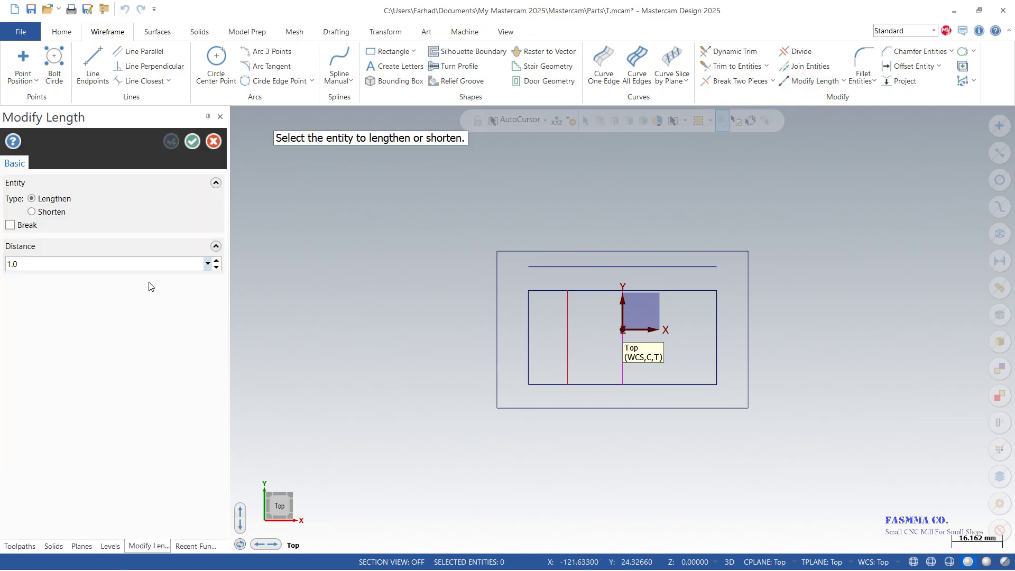
pyautogui.write('20')
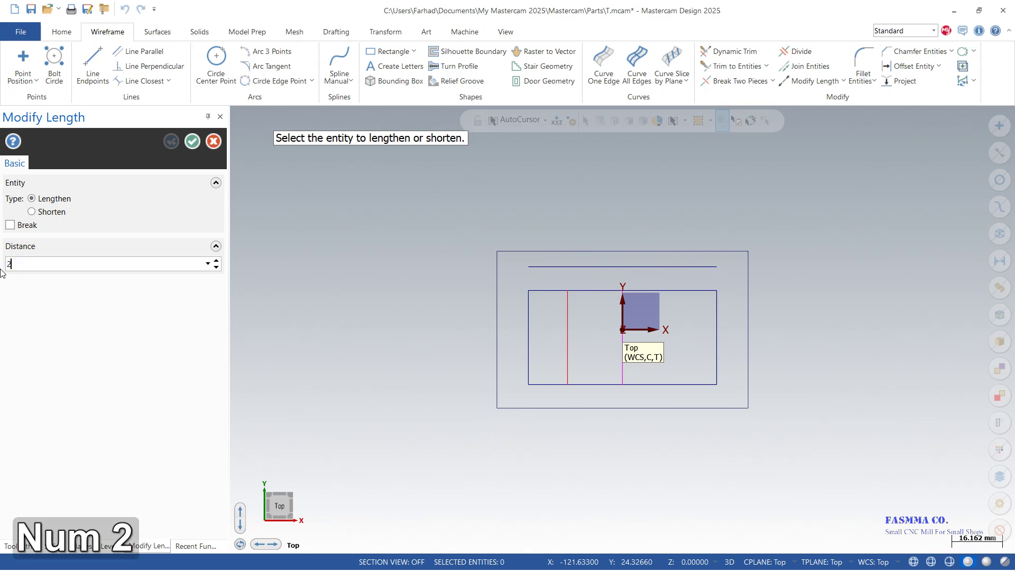
pyautogui.press('Return')
pyautogui.click(567, 314)
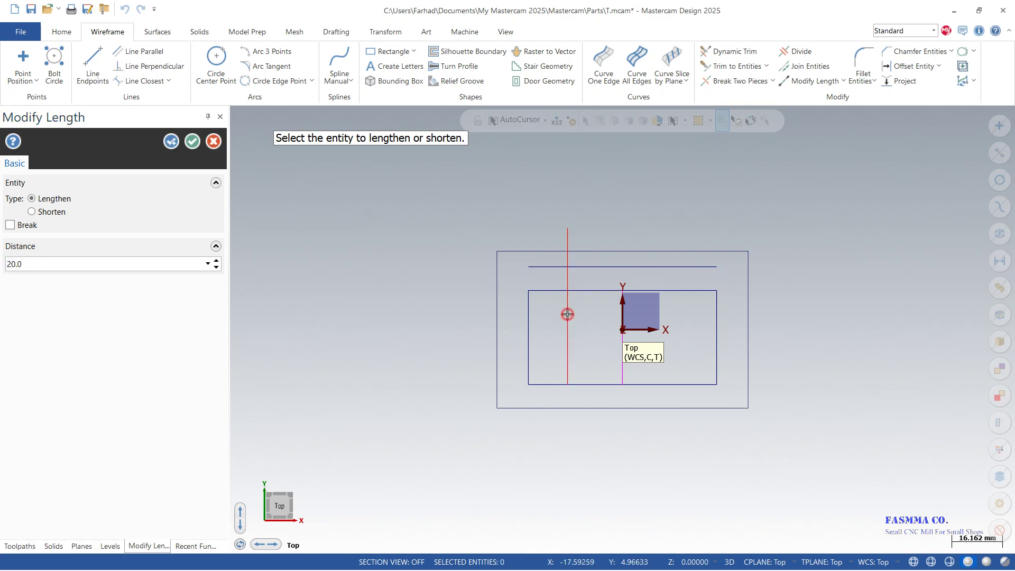
pyautogui.click(622, 299)
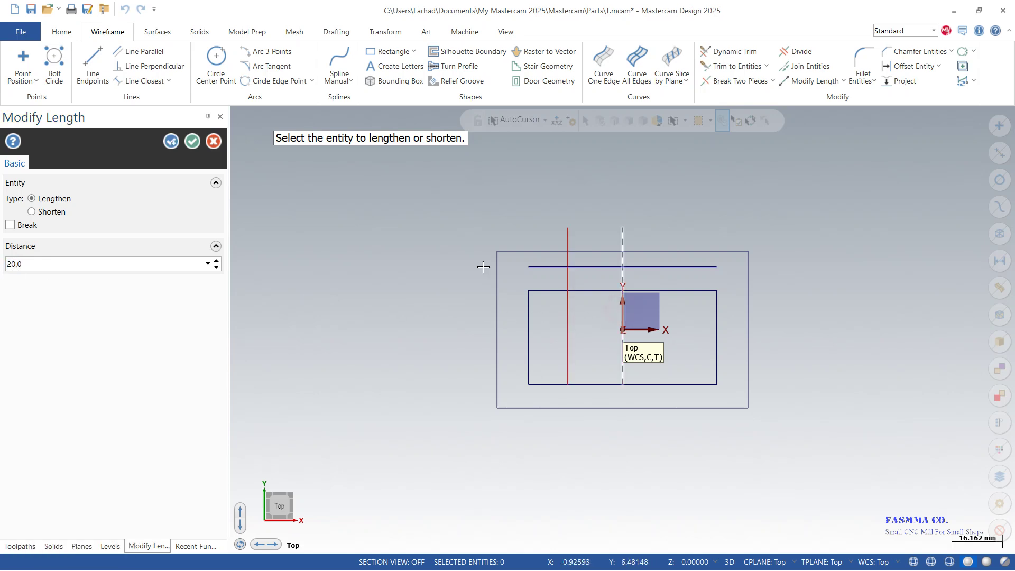
pyautogui.click(193, 143)
# Trim the excess line segments with Divide so the inner rectangle and the raised tab on its top edge form one profile.
pyautogui.click(799, 51)
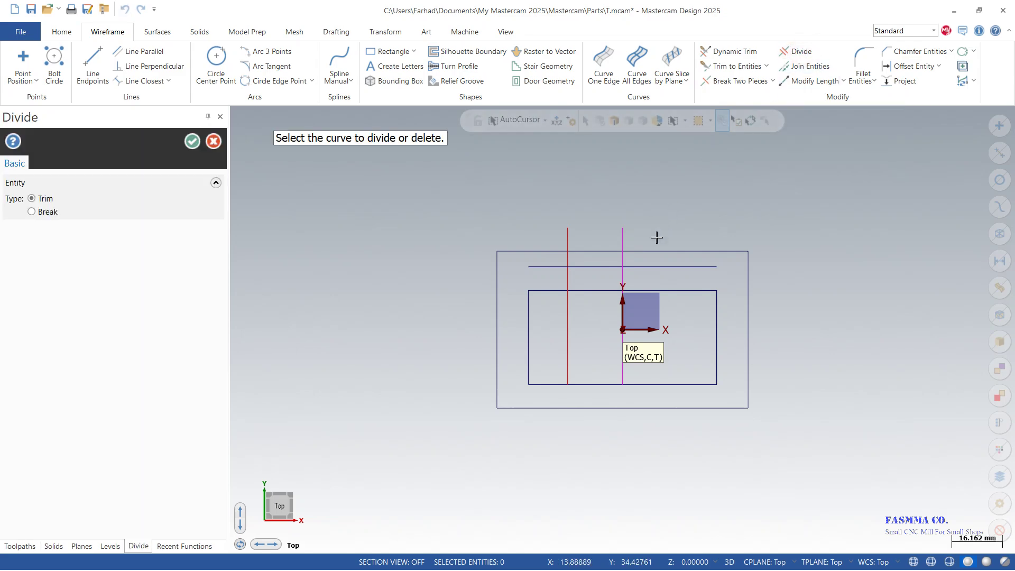
pyautogui.click(642, 267)
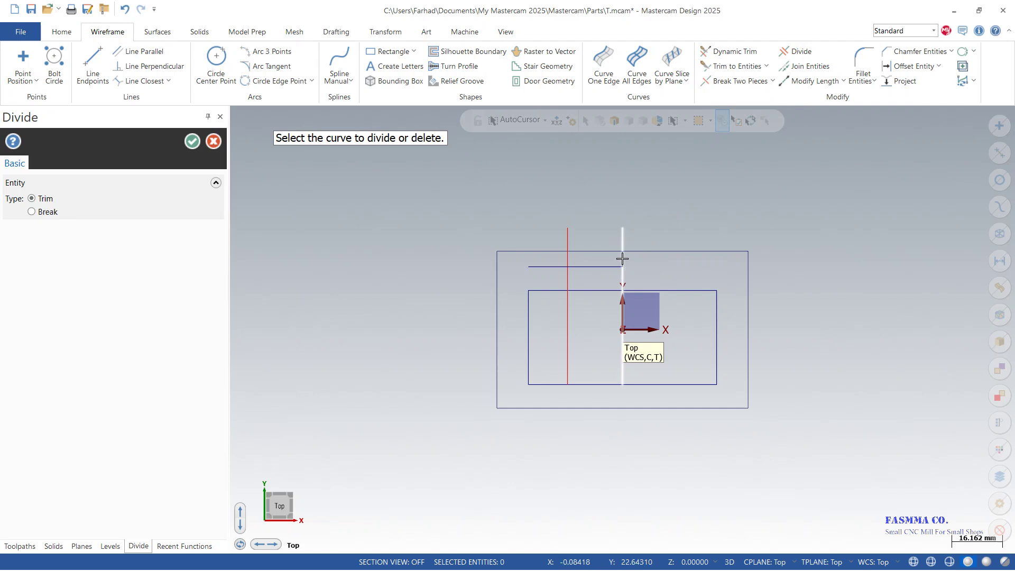
pyautogui.click(553, 267)
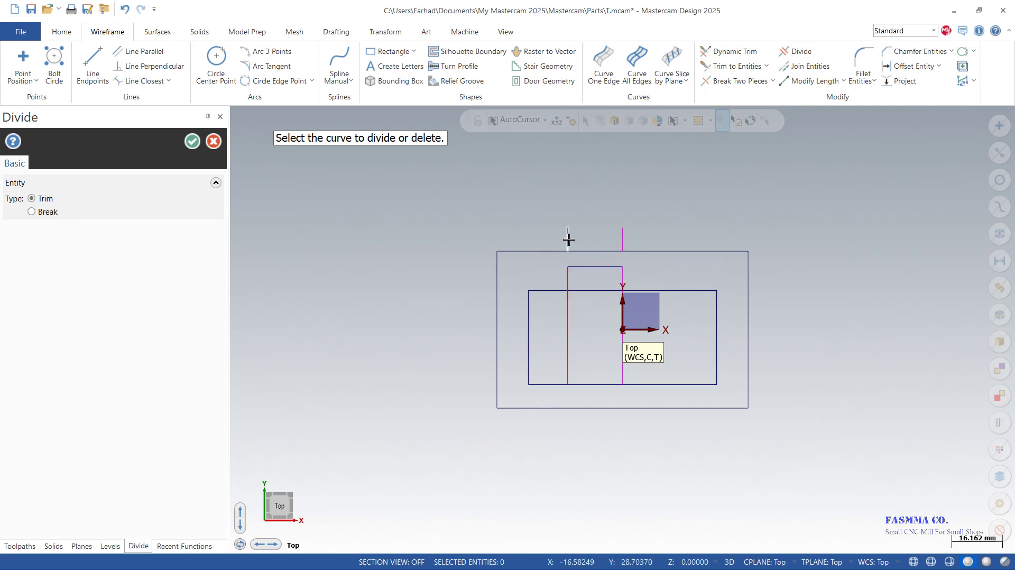
pyautogui.click(568, 239)
pyautogui.click(622, 238)
pyautogui.click(590, 291)
pyautogui.click(568, 310)
pyautogui.click(622, 312)
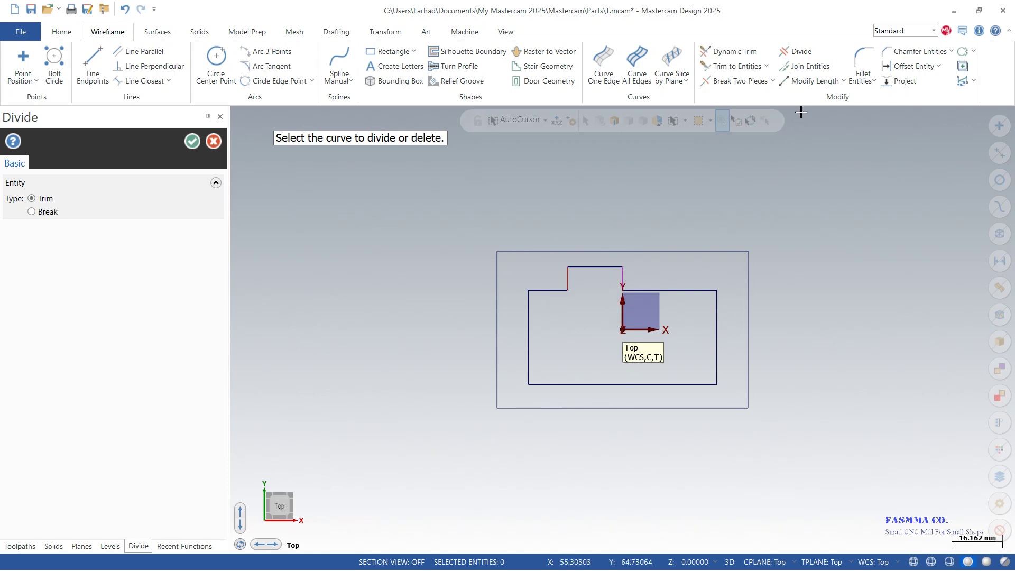
pyautogui.click(193, 141)
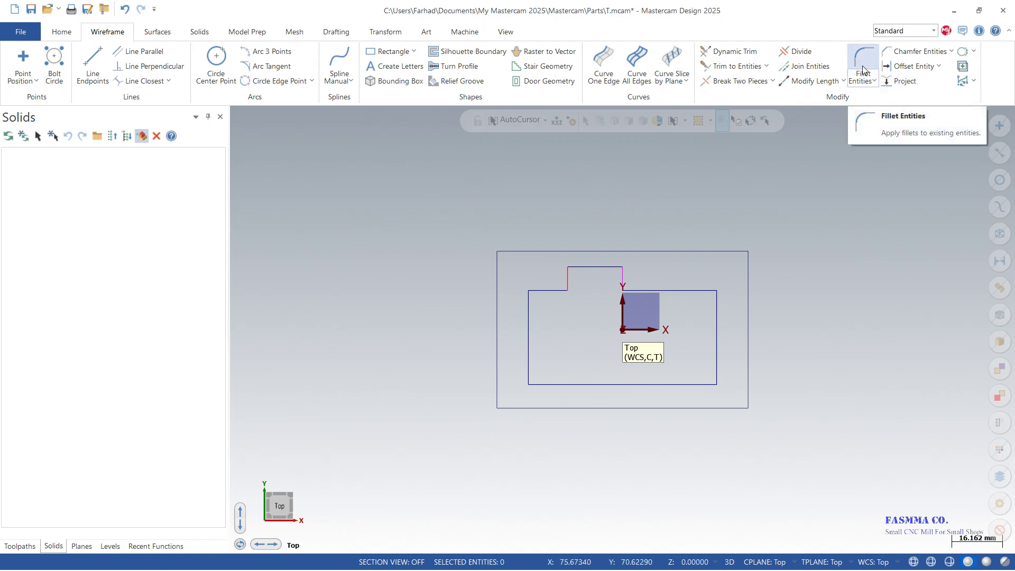
# Fillet all corners of the inner profile, including the raised tab, as a chain with a 2.5 mm radius.
pyautogui.click(864, 79)
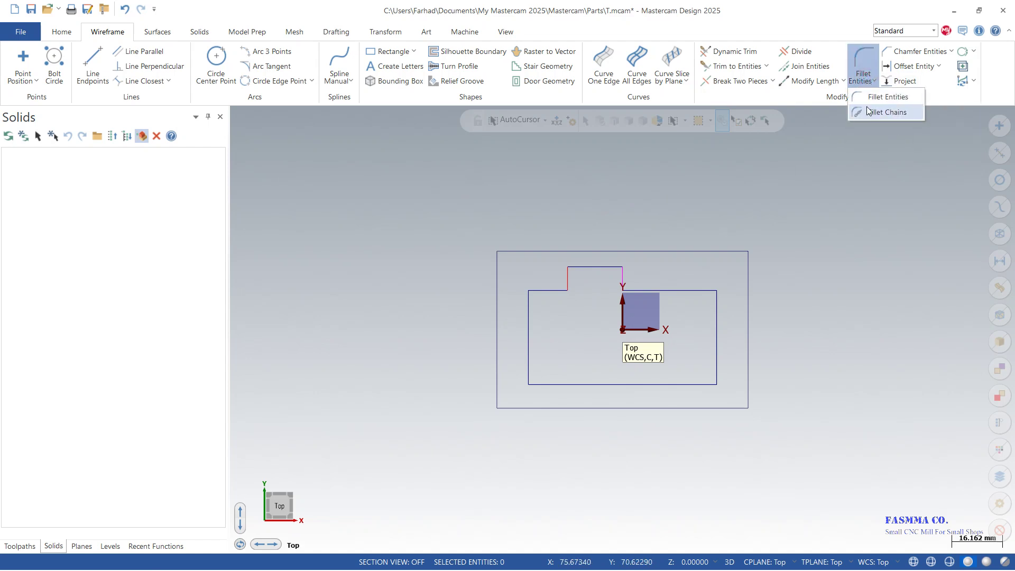
pyautogui.click(869, 113)
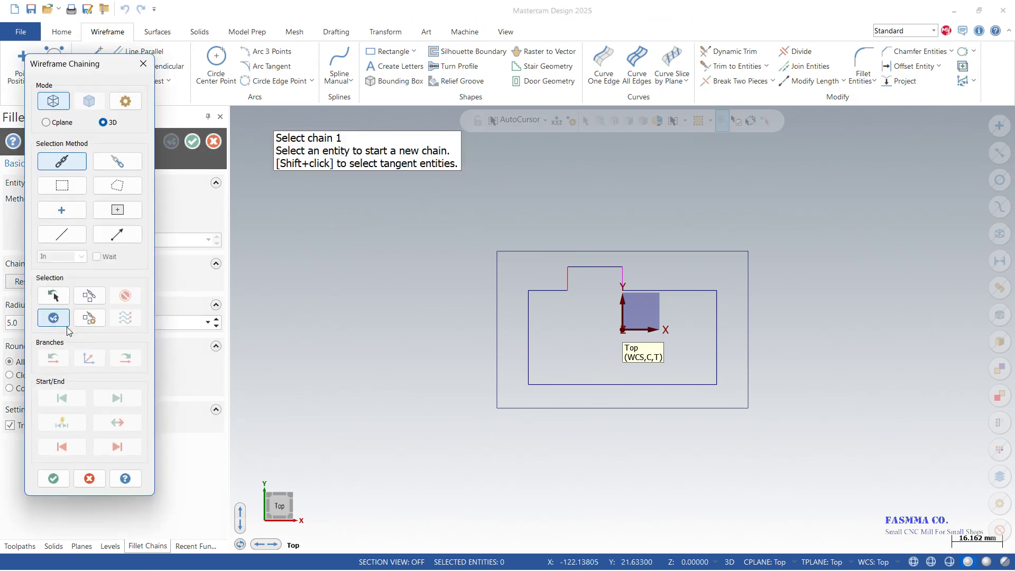
pyautogui.click(549, 294)
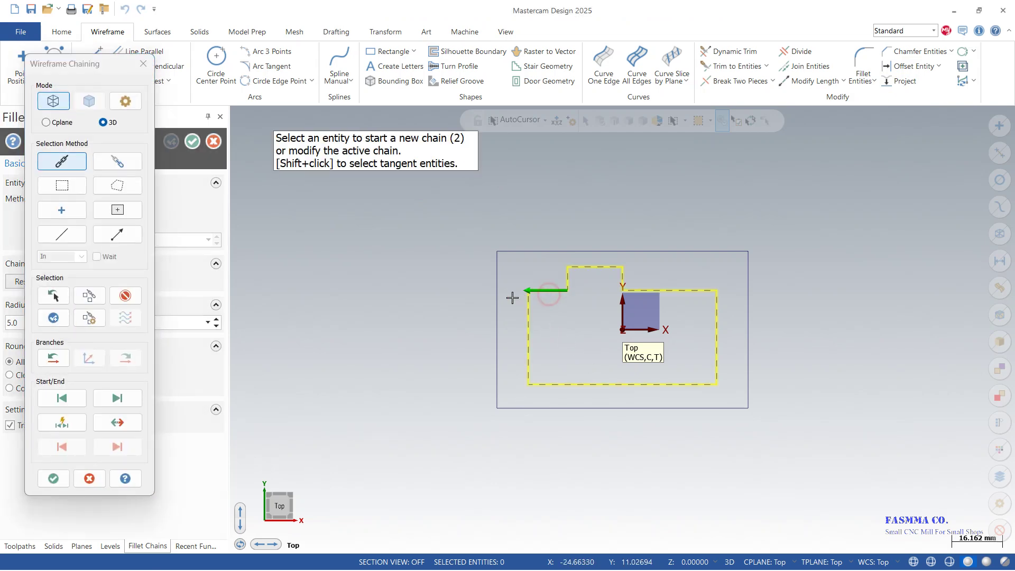
pyautogui.click(53, 478)
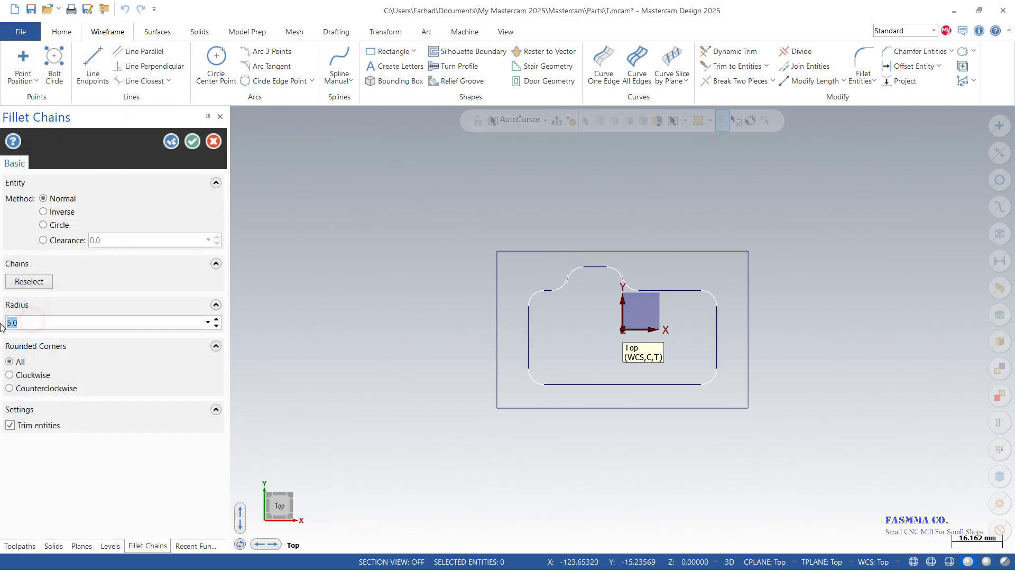
pyautogui.write('2.5')
pyautogui.press('Return')
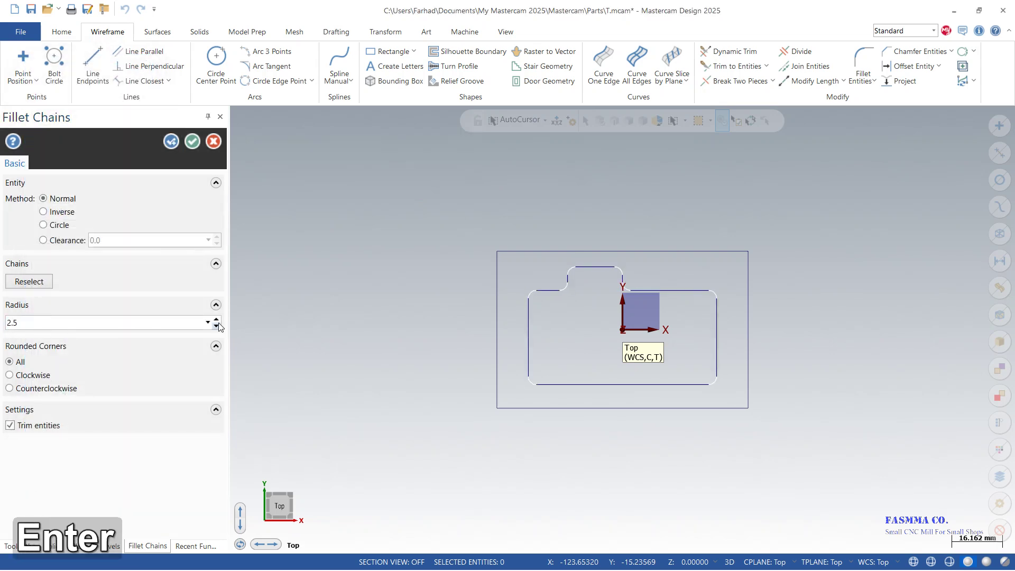
pyautogui.click(192, 141)
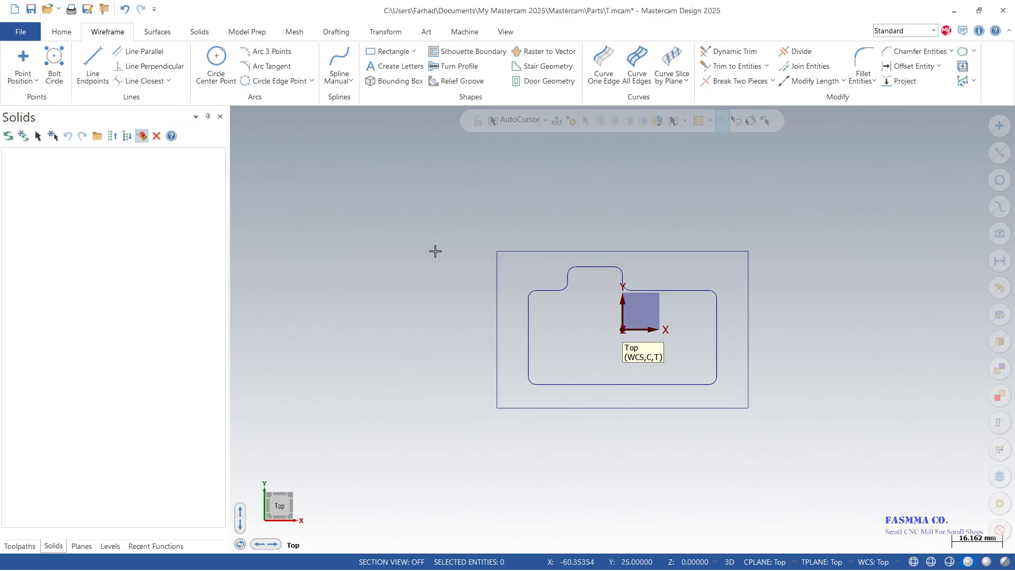
# Offset copies of the inner profile's left edge and bottom edge 10 mm inward.
pyautogui.click(915, 66)
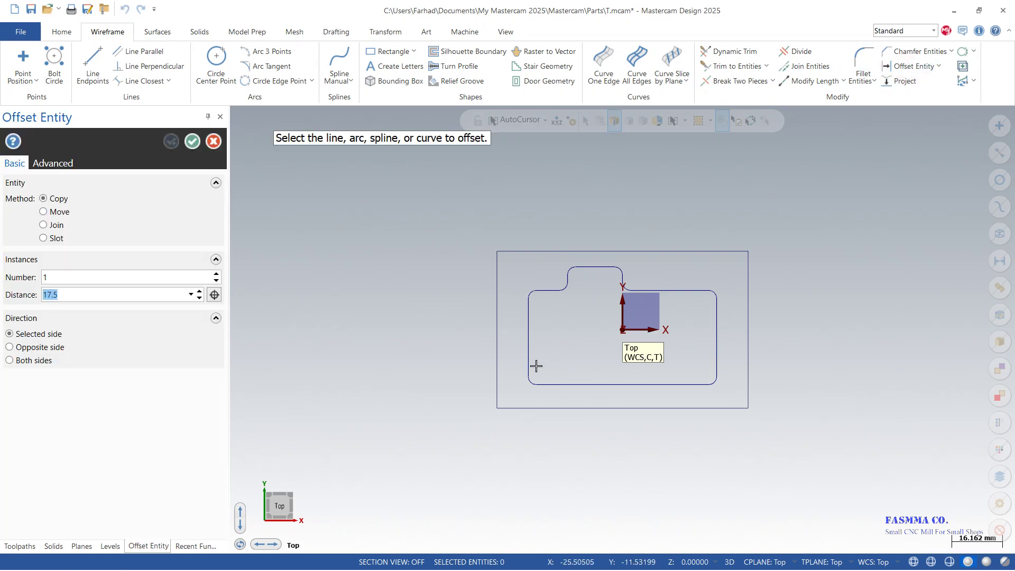
pyautogui.write('10')
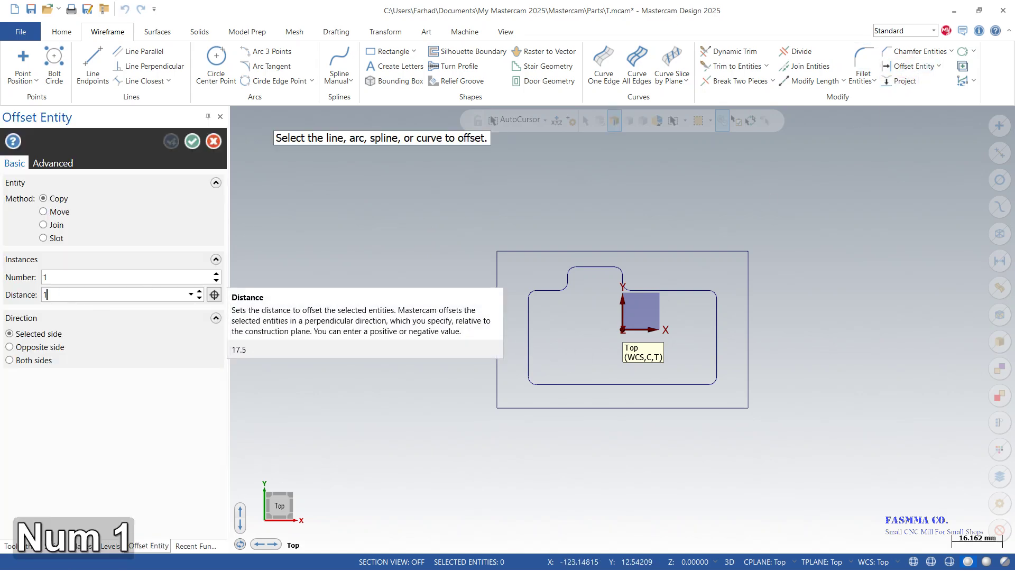
pyautogui.press('Return')
pyautogui.click(529, 355)
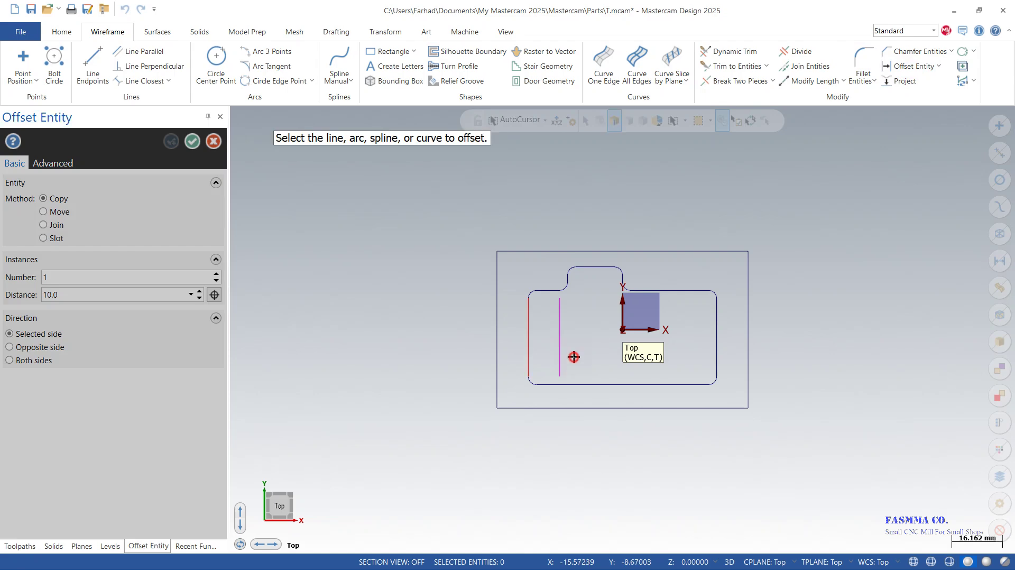
pyautogui.click(573, 384)
pyautogui.click(582, 350)
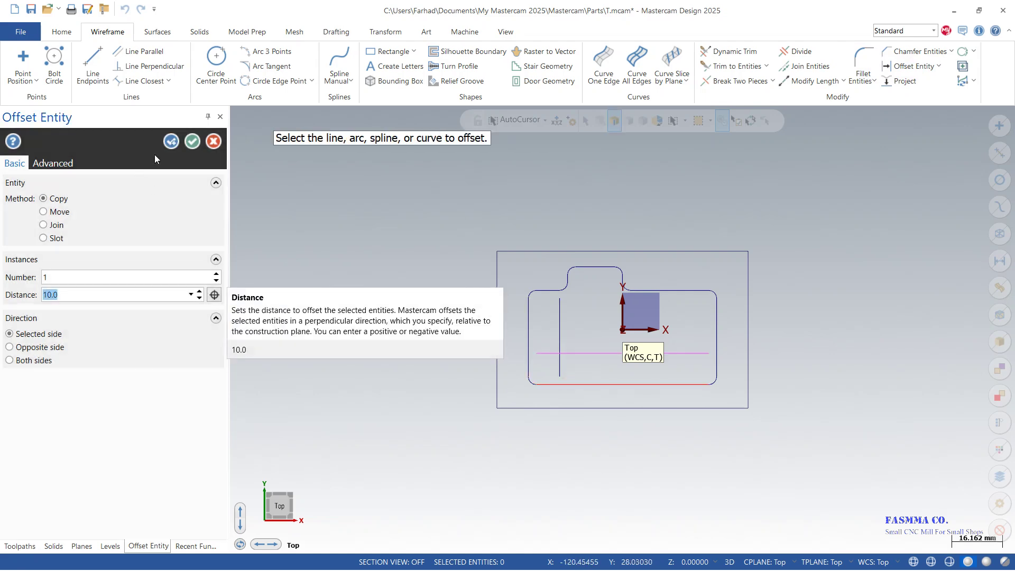
pyautogui.click(194, 143)
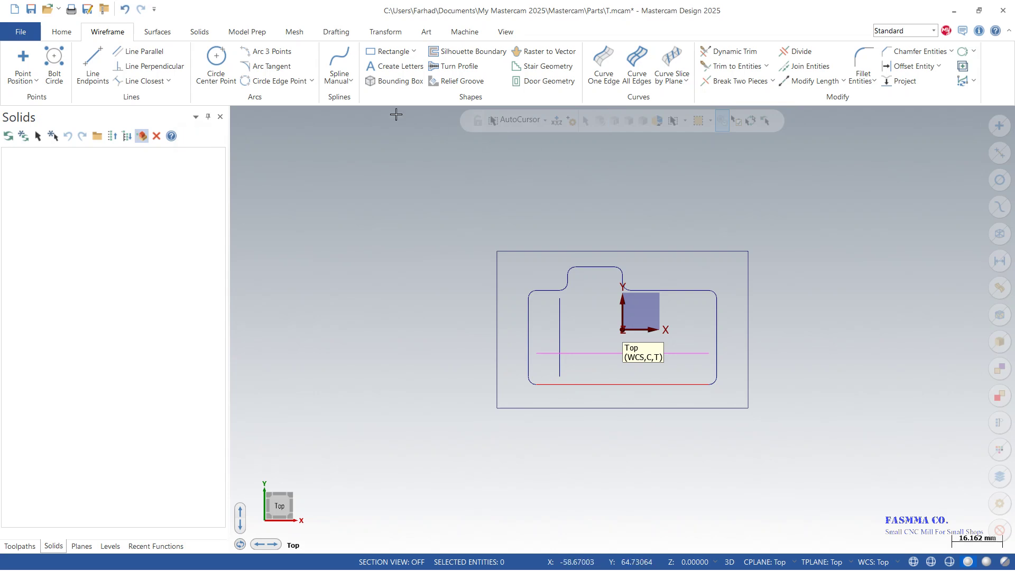
# Draw a 17.5 x 10 mm rectangle with its lower-left corner at the intersection of the two offset lines.
pyautogui.click(378, 52)
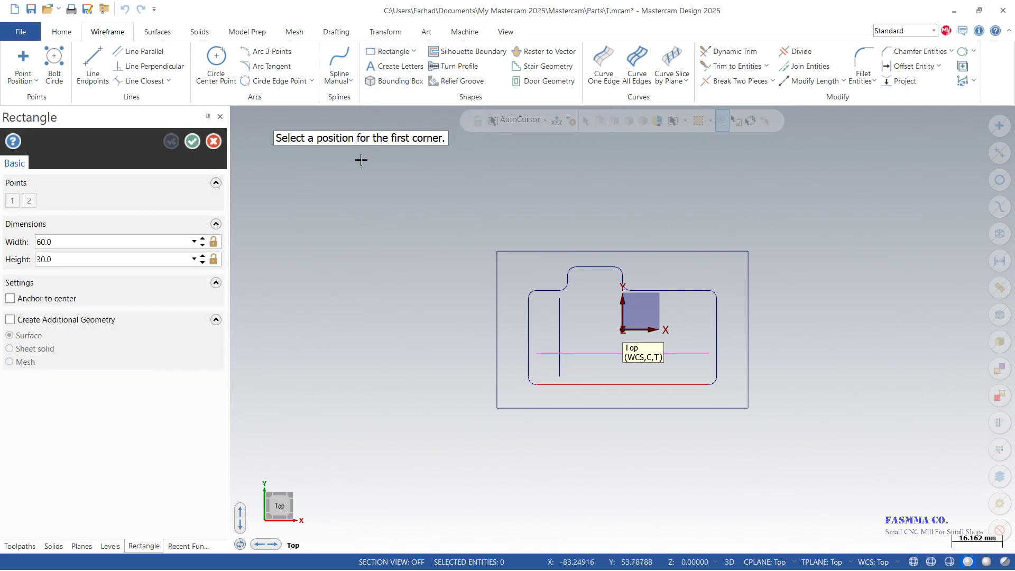
pyautogui.click(67, 245)
pyautogui.write('17.5')
pyautogui.press('Return')
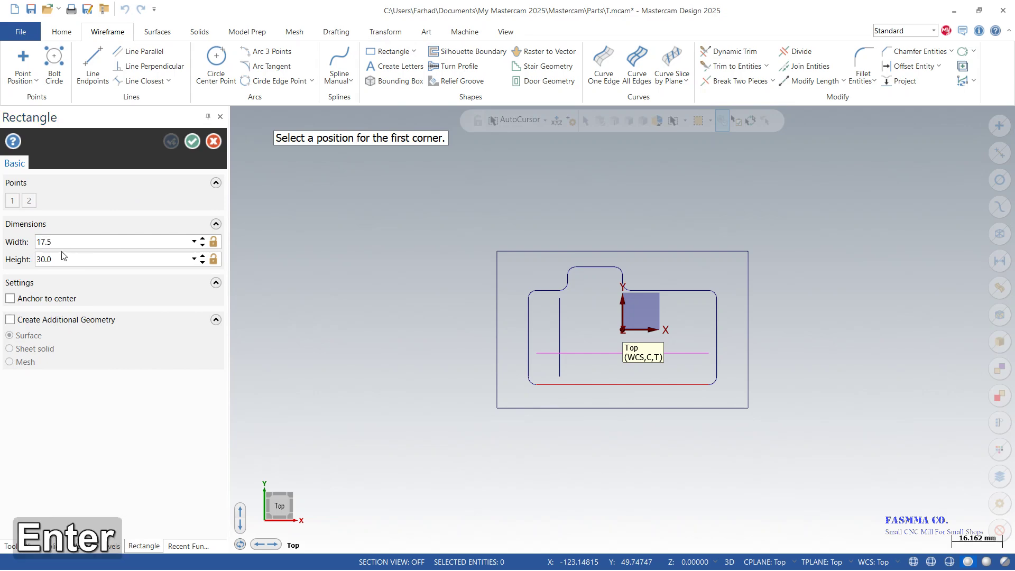
pyautogui.write('10')
pyautogui.press('Return')
pyautogui.click(560, 353)
pyautogui.click(193, 142)
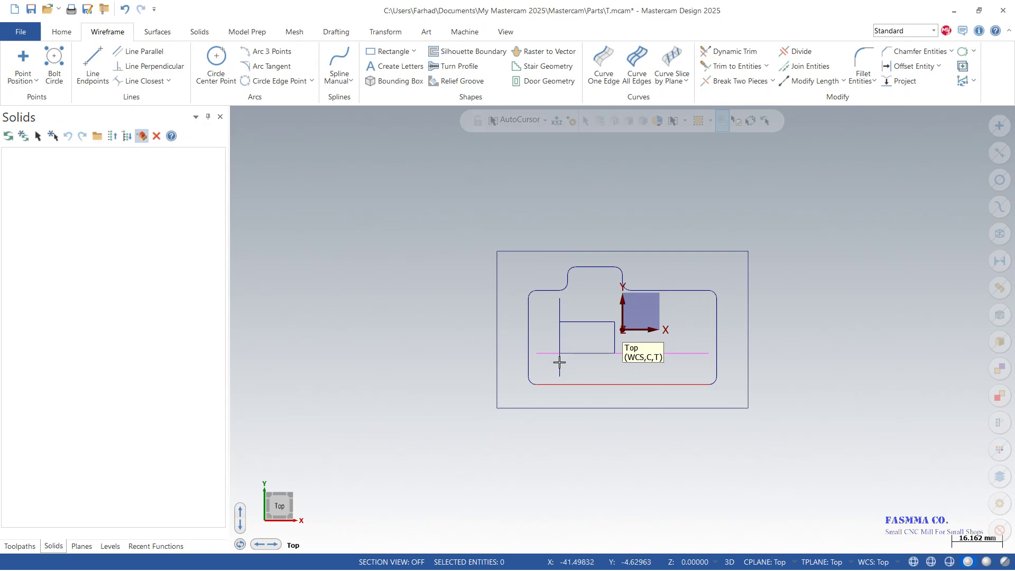
# Delete the vertical and horizontal offset lines used to locate the small rectangle.
pyautogui.click(556, 371)
pyautogui.press('Delete')
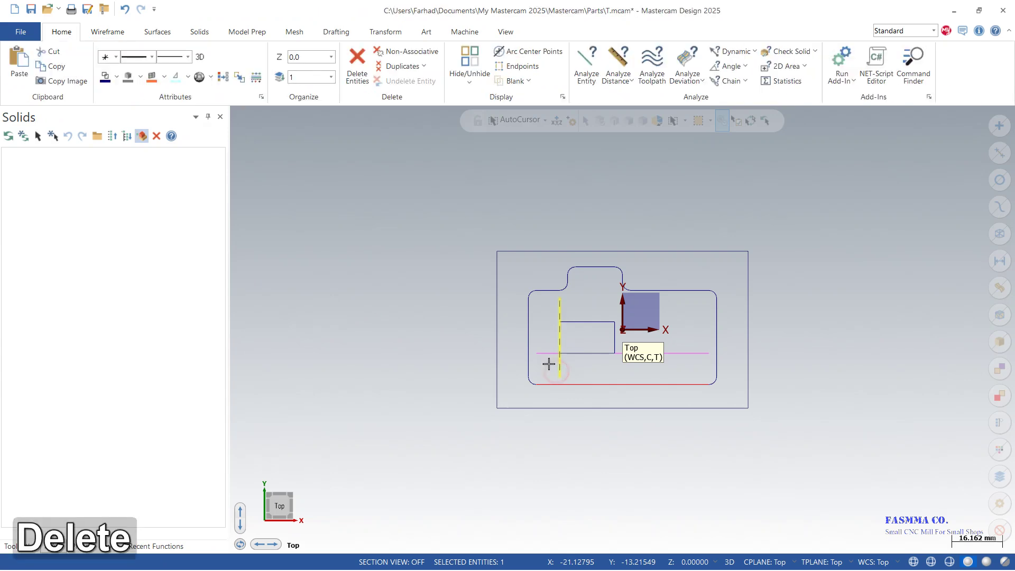
pyautogui.click(546, 352)
pyautogui.press('Delete')
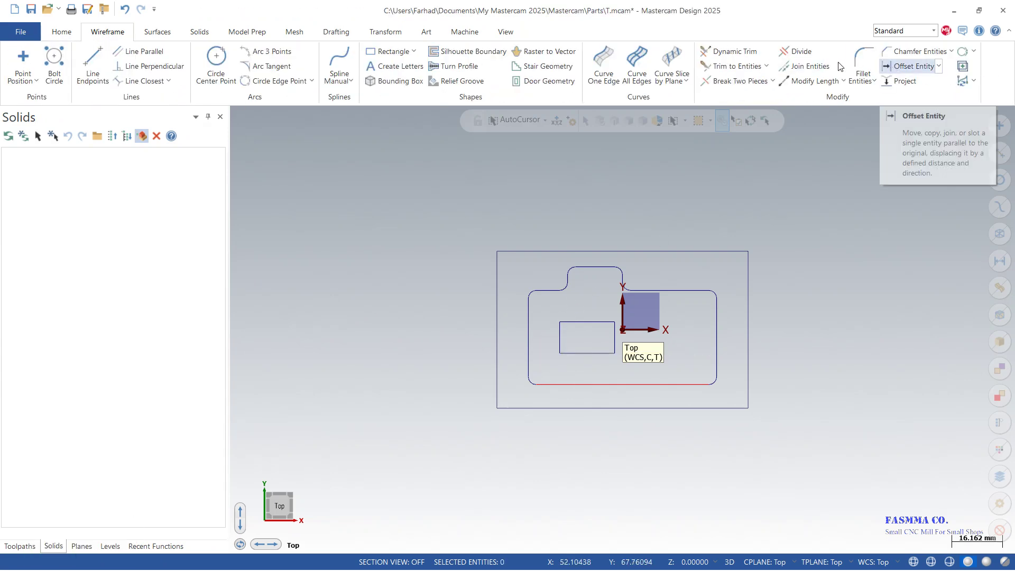
# Offset a copy of the outer rectangle's bottom edge 22.5 mm upward, through the middle of the small rectangle.
pyautogui.click(913, 66)
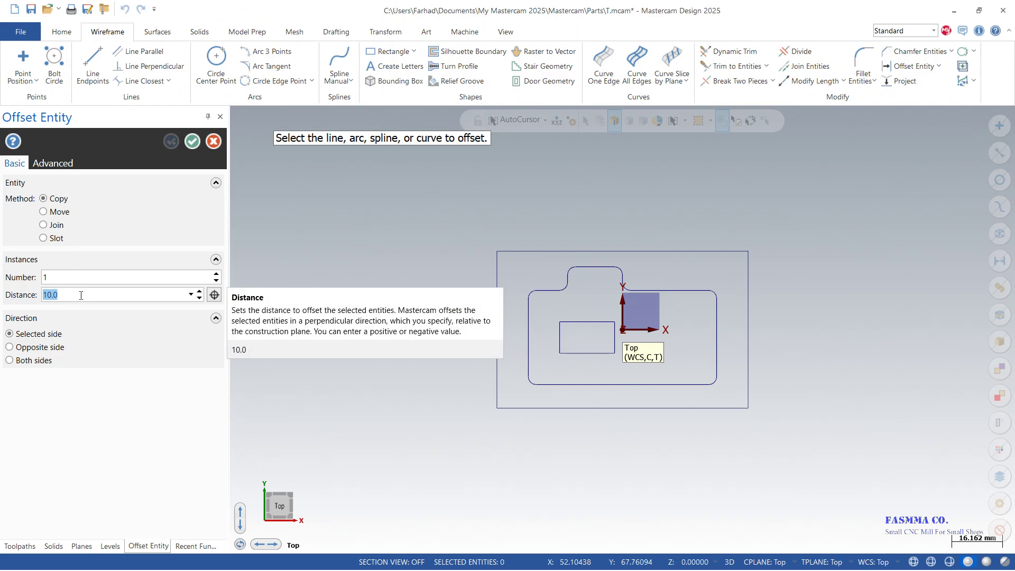
pyautogui.write('22.5')
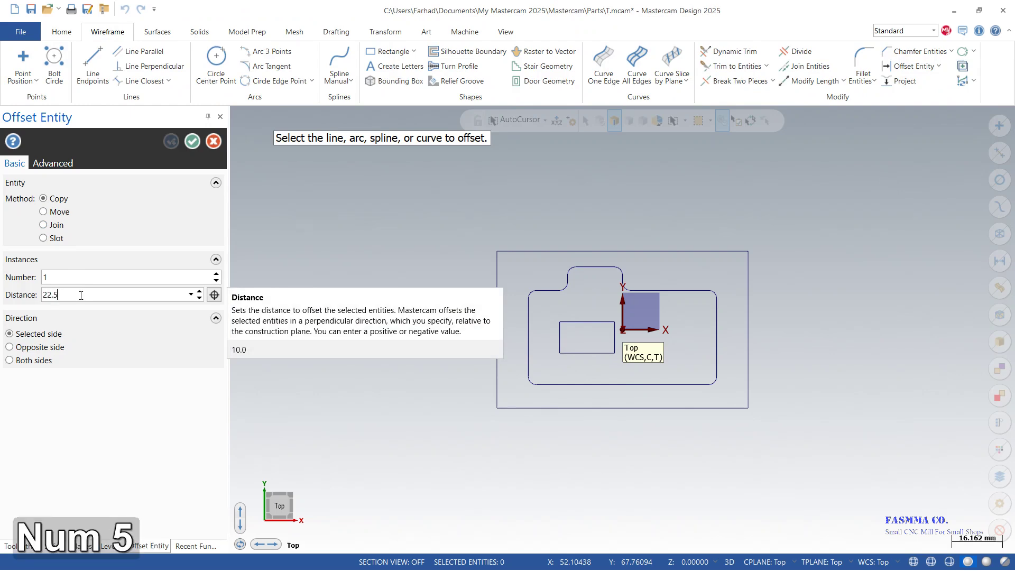
pyautogui.press('Return')
pyautogui.click(600, 409)
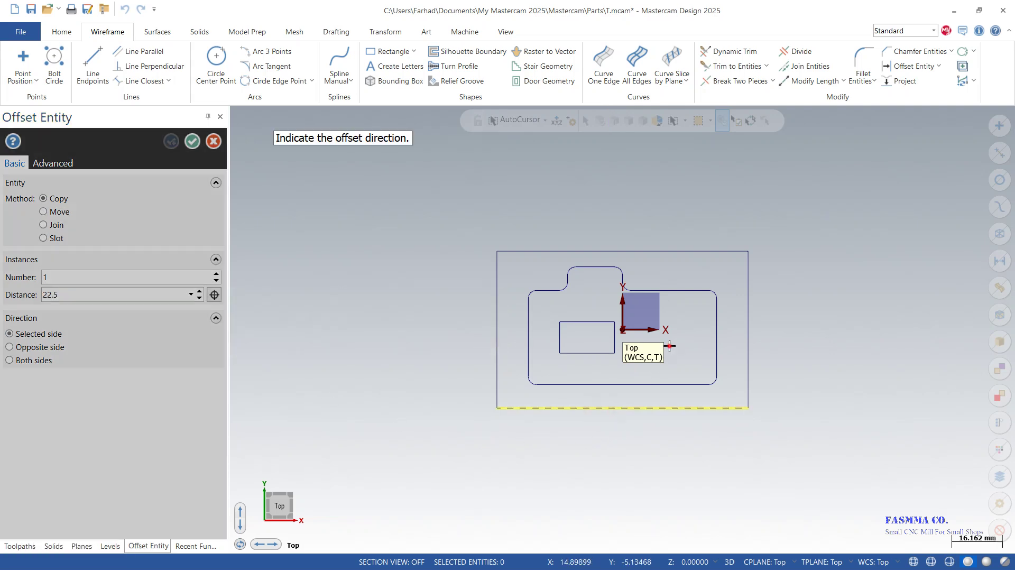
pyautogui.click(669, 345)
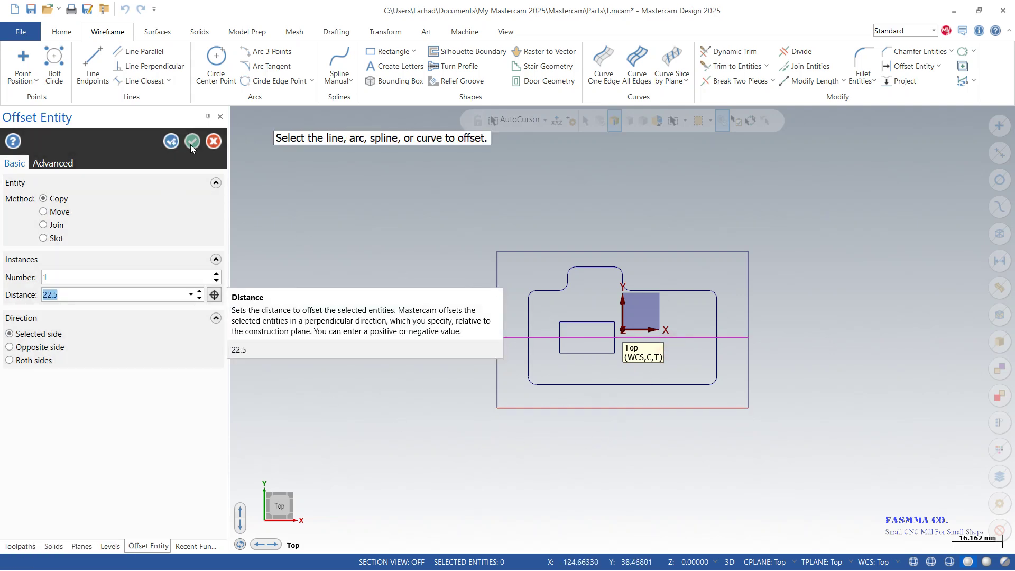
pyautogui.click(172, 141)
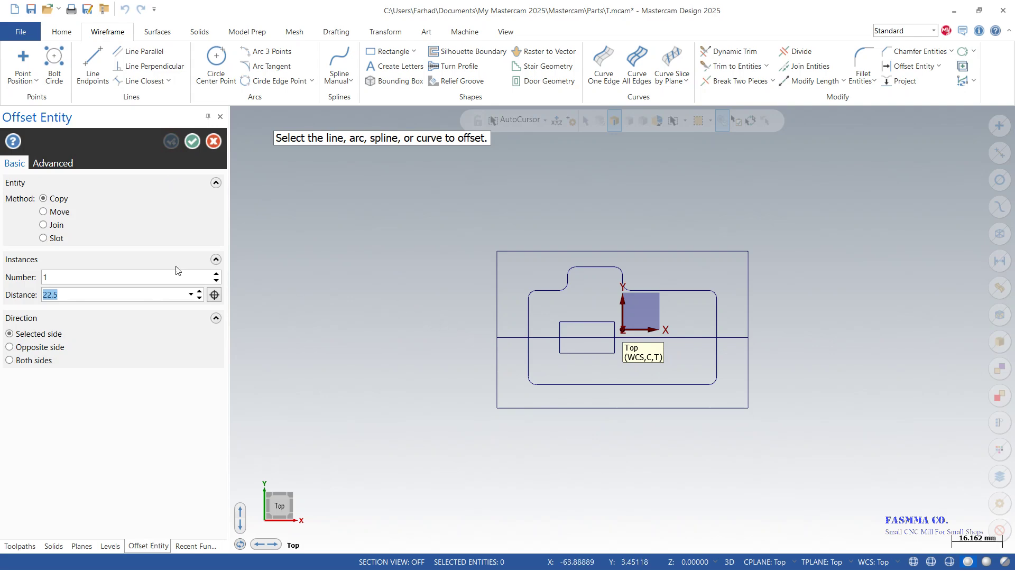
# Offset a copy of the small rectangle's left edge 17.5/2 mm to the right as its vertical centerline.
pyautogui.write('17.')
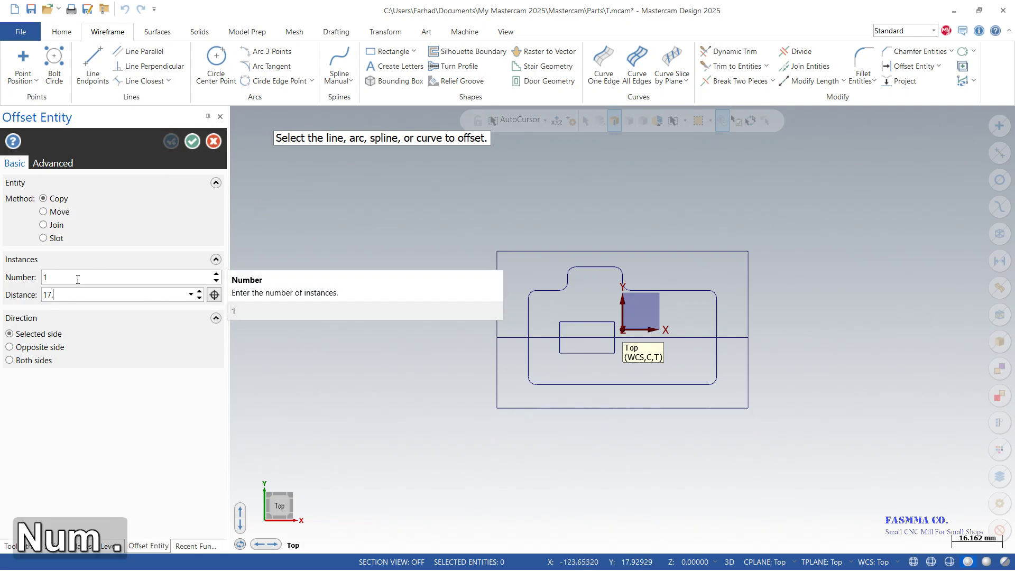
pyautogui.write('5/2')
pyautogui.press('Return')
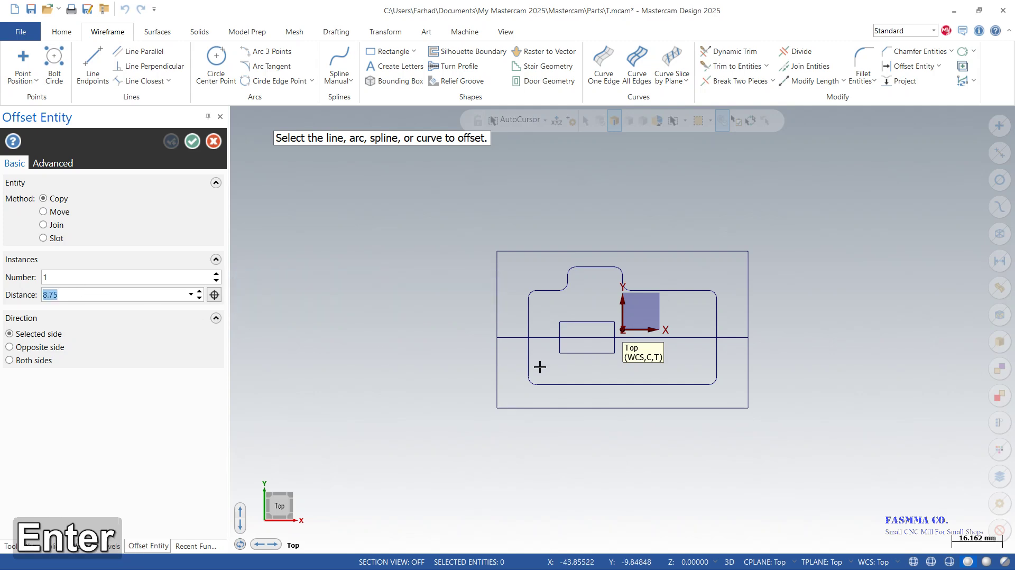
pyautogui.click(559, 347)
pyautogui.click(584, 346)
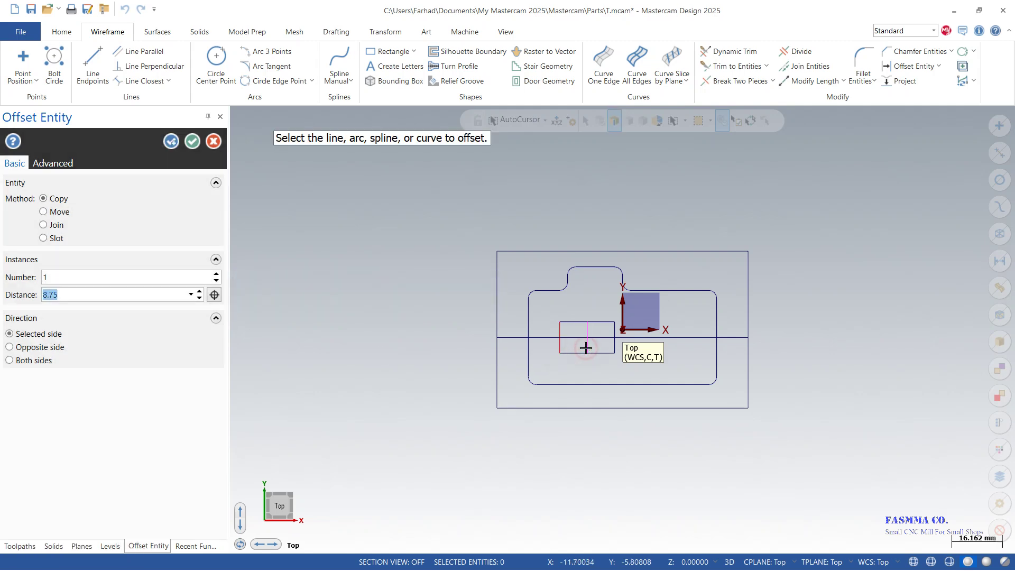
pyautogui.click(170, 143)
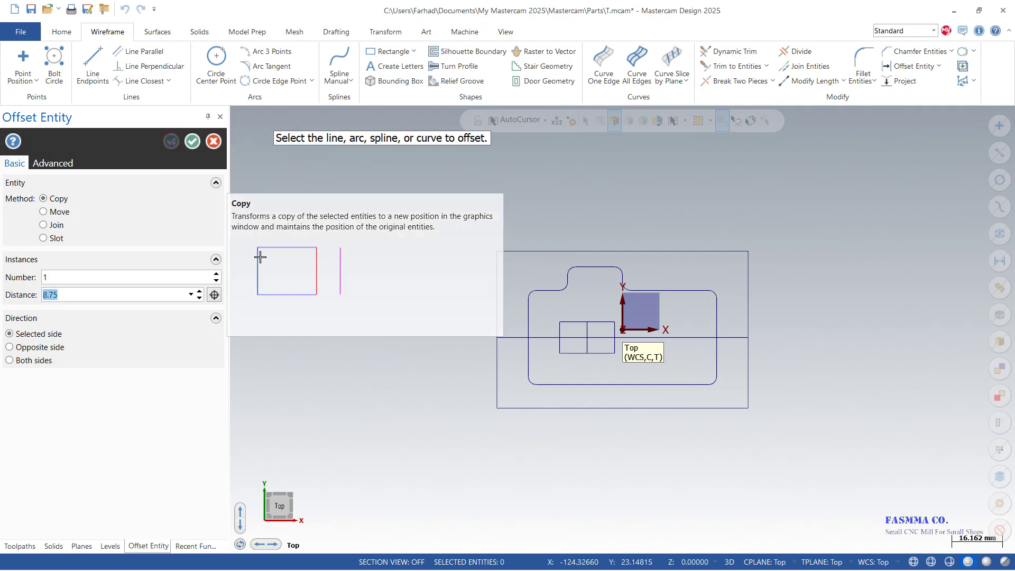
# Offset a copy of the inner profile's left edge 45 mm to the right.
pyautogui.write('45')
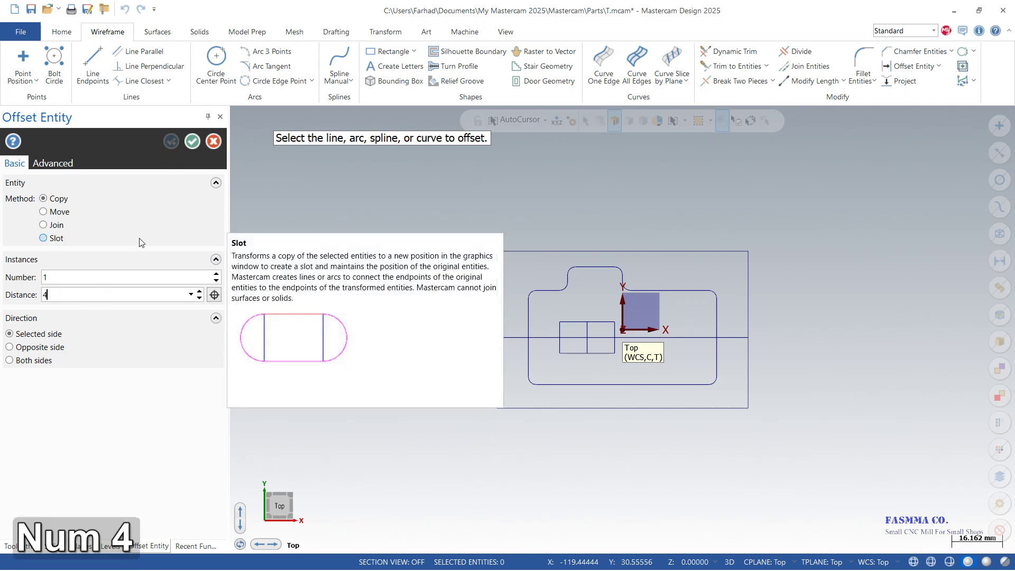
pyautogui.press('Return')
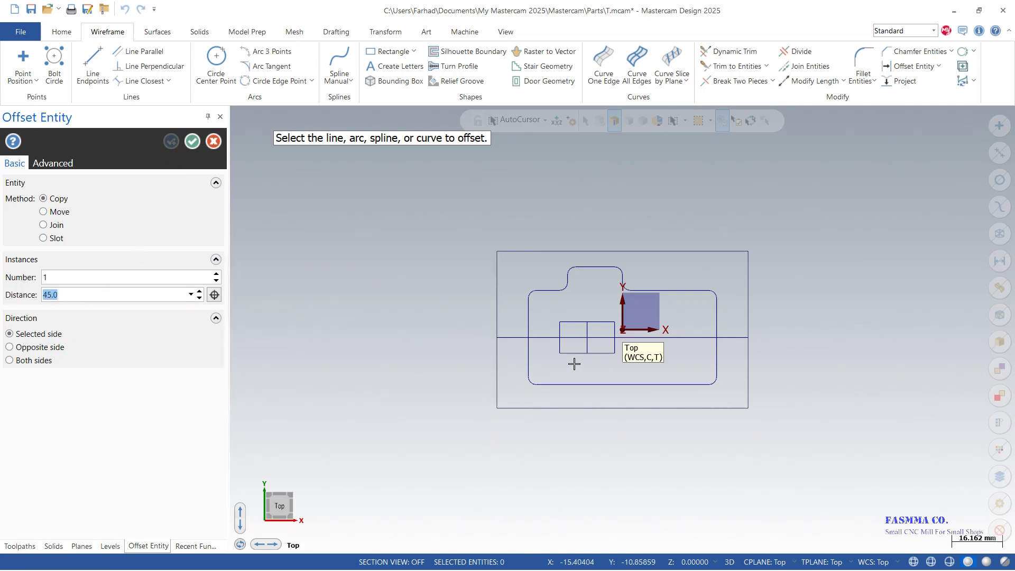
pyautogui.click(529, 356)
pyautogui.click(618, 367)
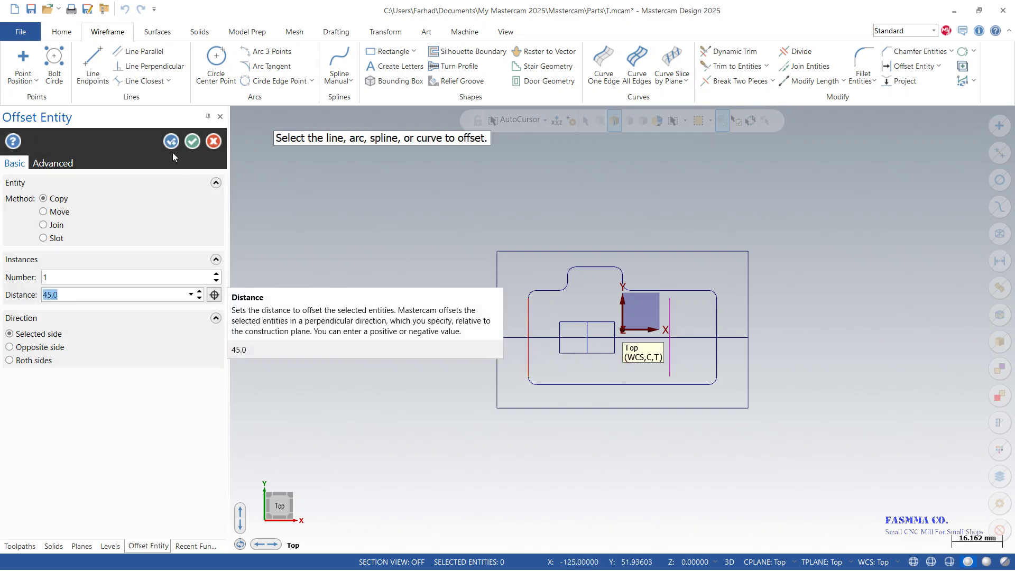
pyautogui.click(191, 142)
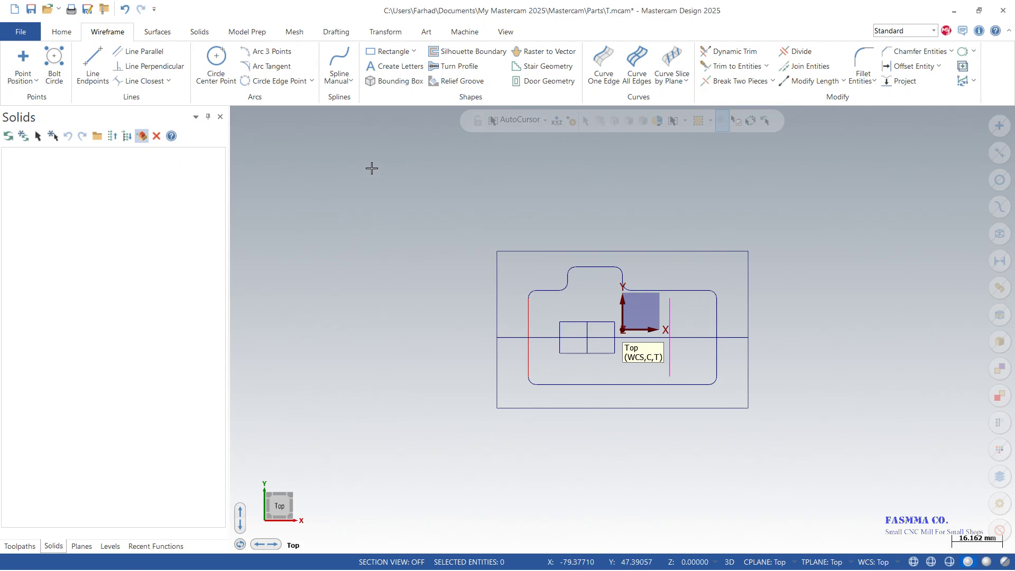
# Create a 12.5 x 5 mm obround with a 2.5 mm fillet radius, centered on the small rectangle's centerline intersection.
pyautogui.click(414, 51)
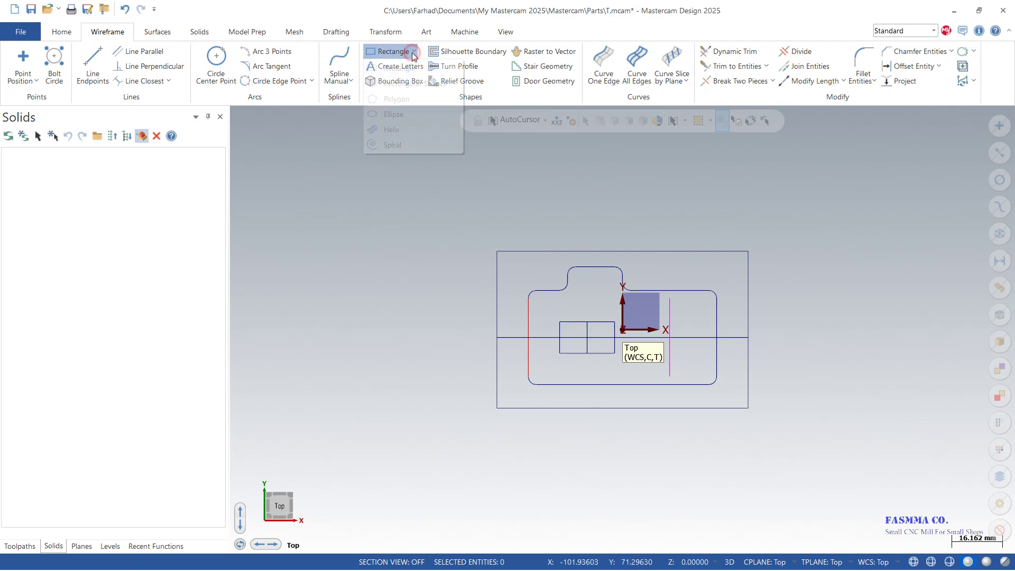
pyautogui.click(402, 84)
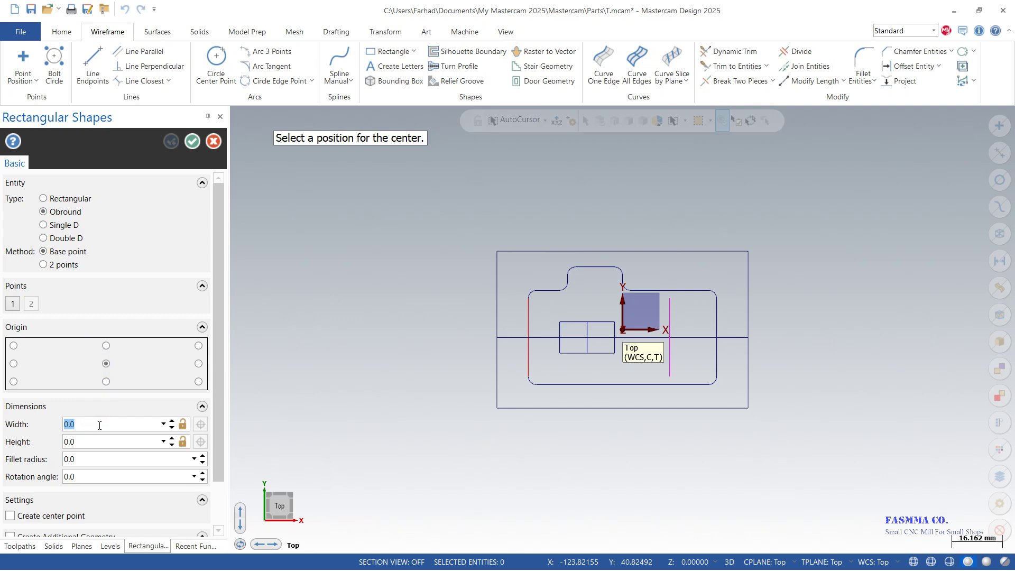
pyautogui.write('12.5')
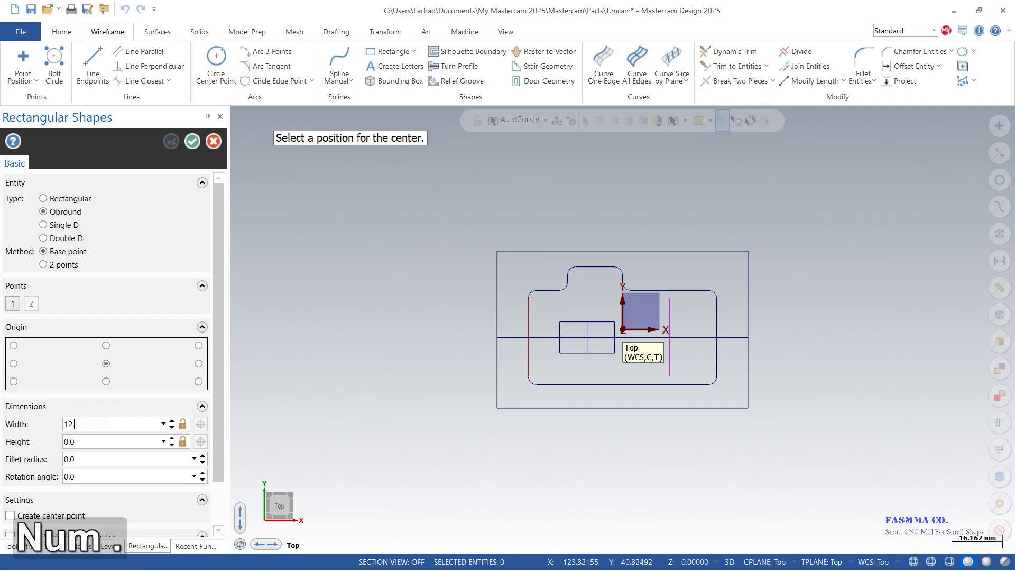
pyautogui.click(102, 440)
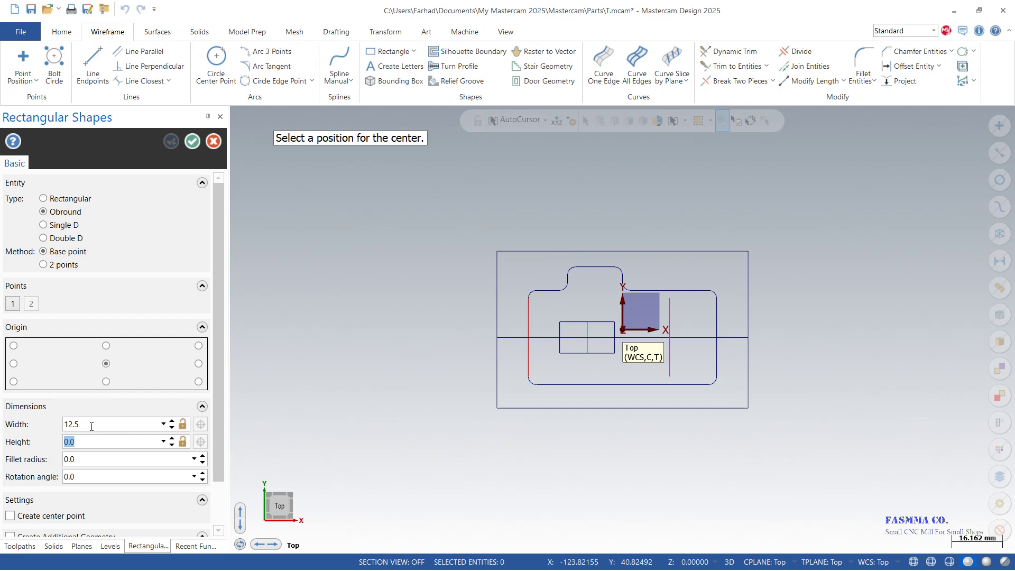
pyautogui.write('5')
pyautogui.click(85, 459)
pyautogui.write('2.5')
pyautogui.press('Return')
pyautogui.click(587, 338)
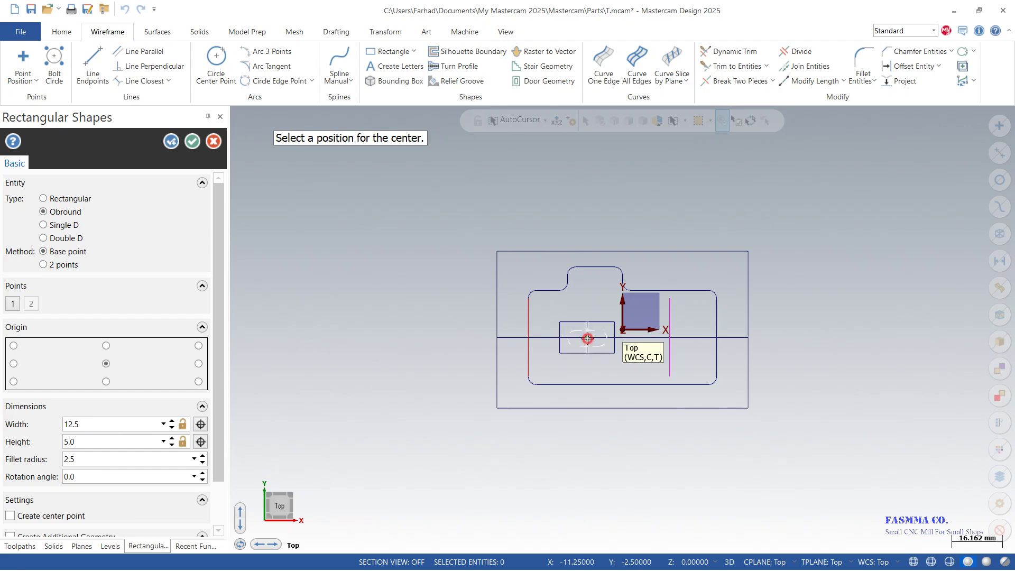
pyautogui.click(176, 144)
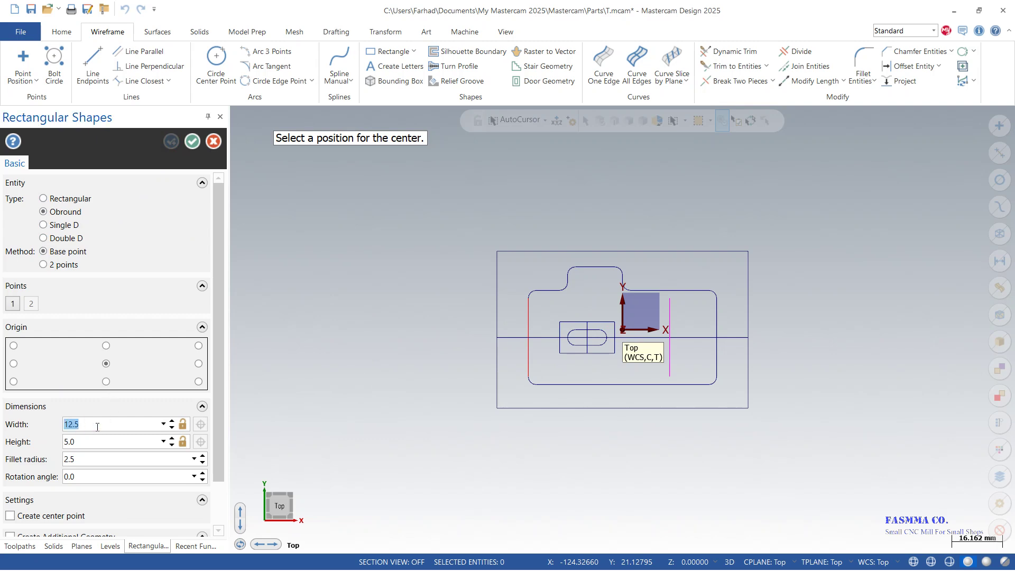
# Create a 17.5 x 7.5 mm obround with a 3.75 mm fillet radius, centered where the 45 mm offset line crosses the horizontal centerline.
pyautogui.write('17.5')
pyautogui.press('Return')
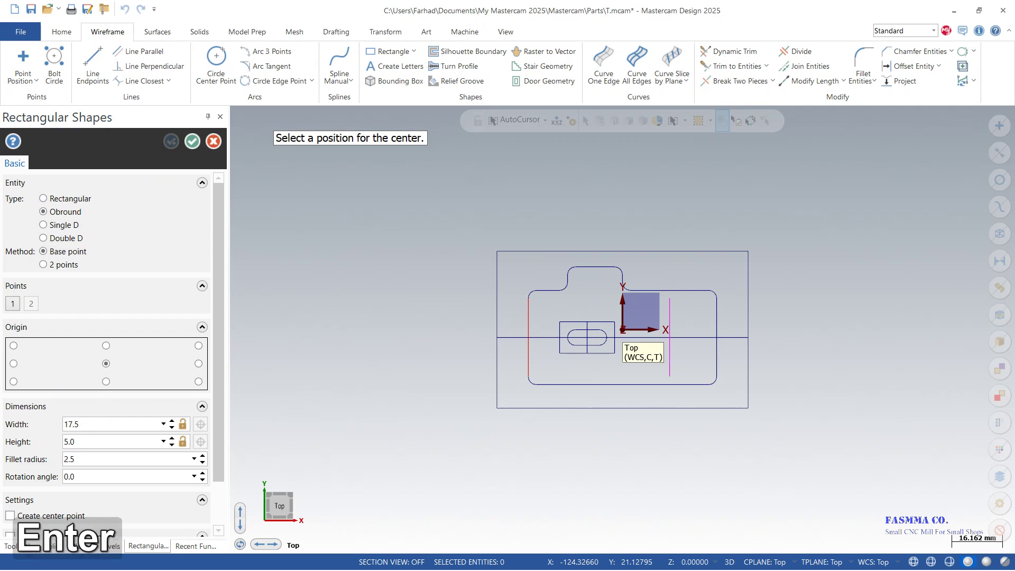
pyautogui.click(86, 439)
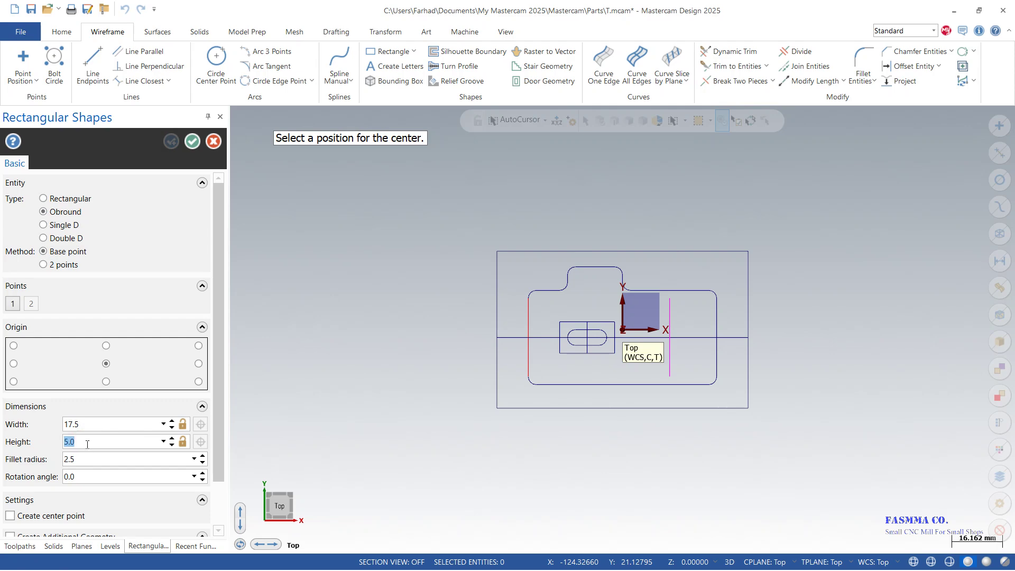
pyautogui.write('2.')
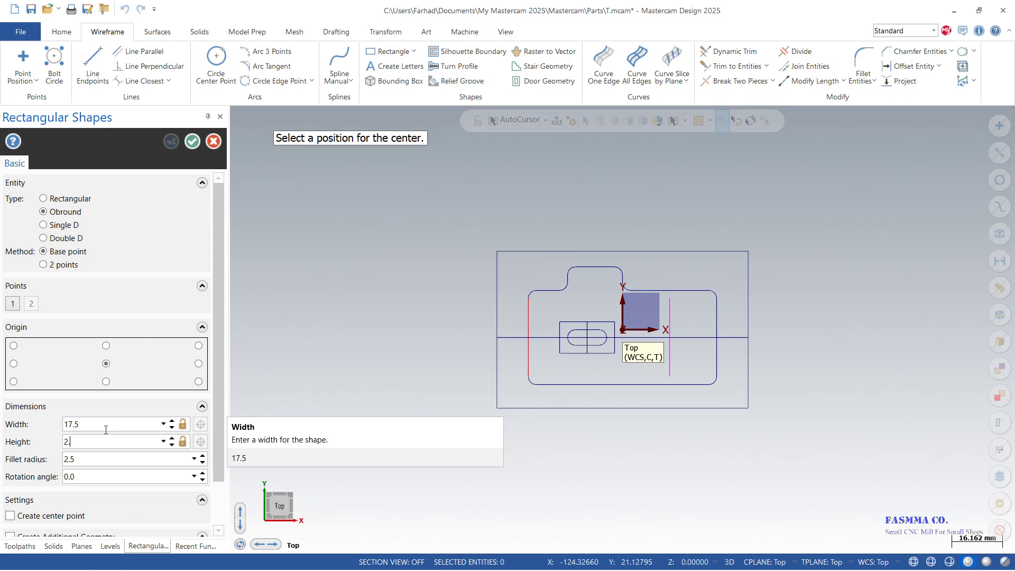
pyautogui.write('75*')
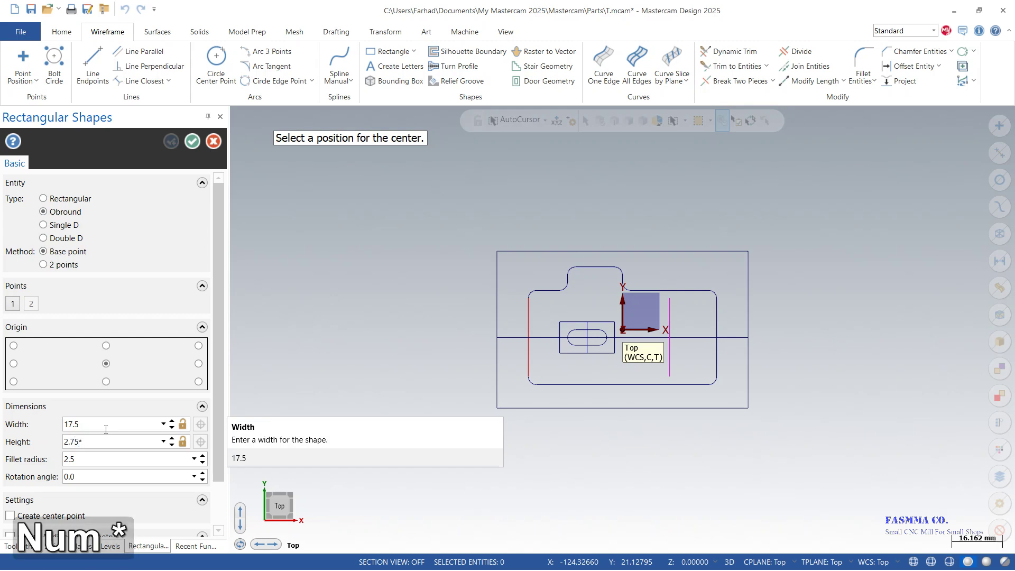
pyautogui.click(99, 440)
pyautogui.write('.75*2')
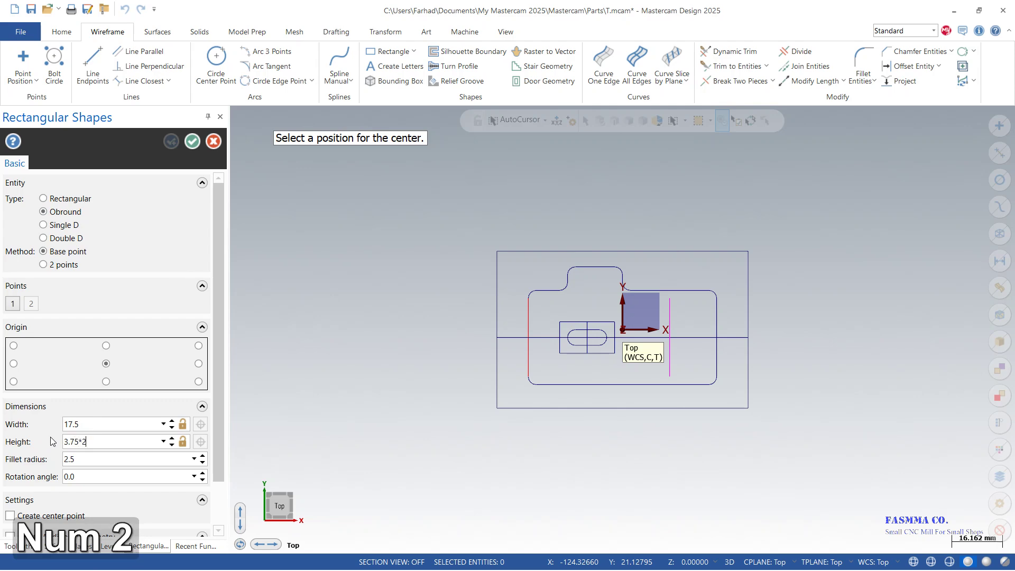
pyautogui.press('Return')
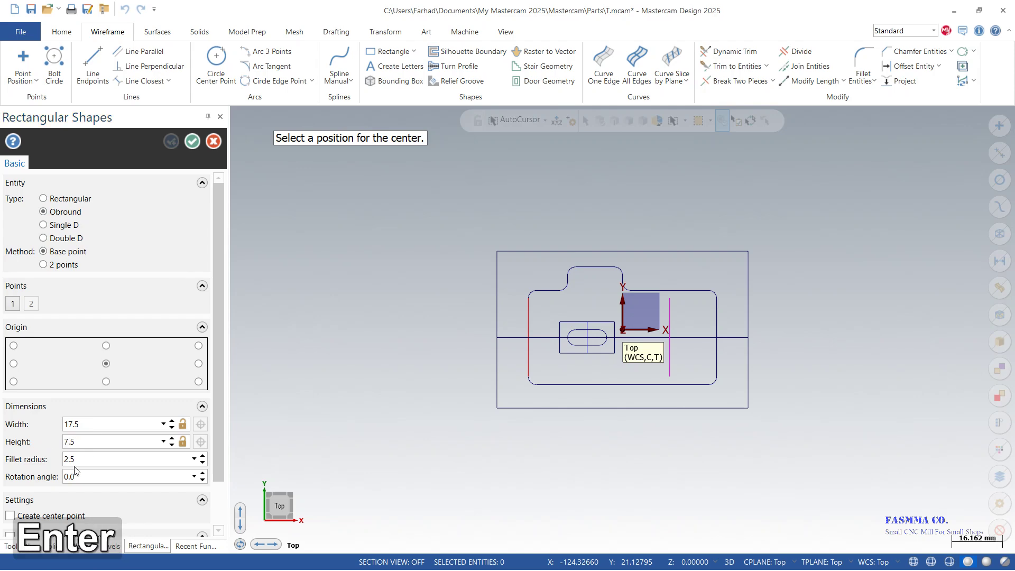
pyautogui.write('3.75')
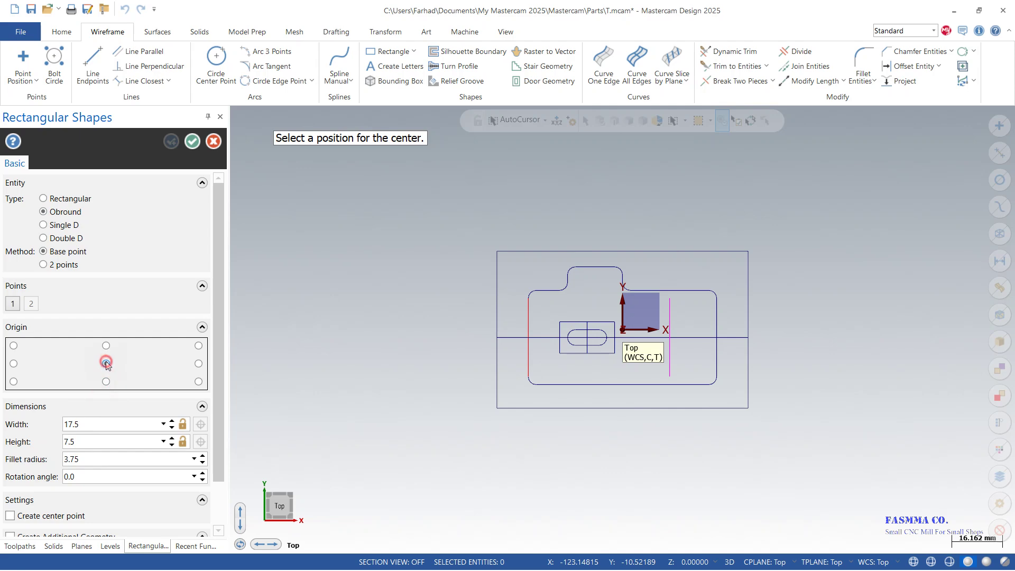
pyautogui.click(669, 338)
pyautogui.click(191, 141)
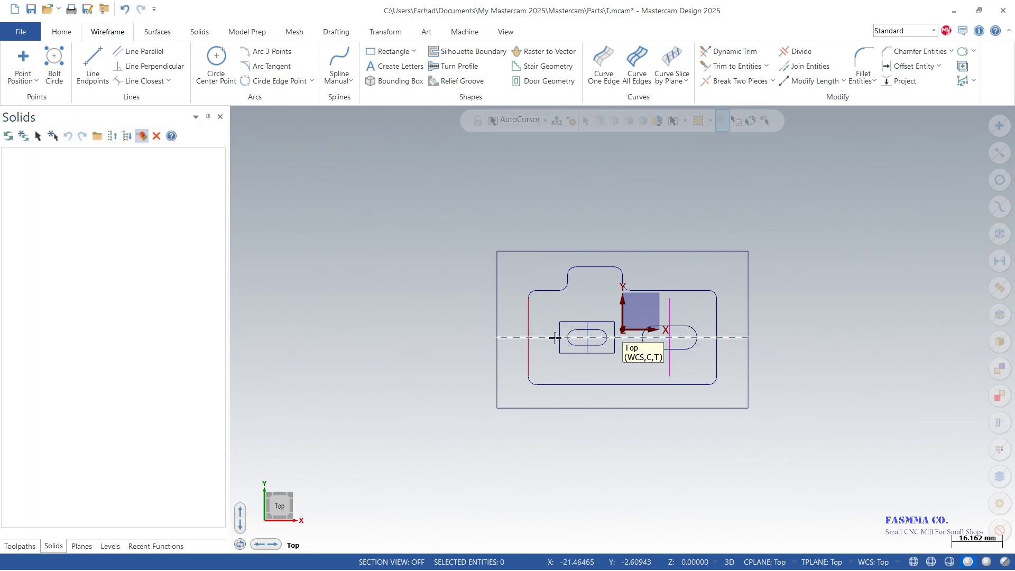
# Delete the horizontal centerline and the two vertical construction lines through the obrounds.
pyautogui.click(555, 337)
pyautogui.press('Delete')
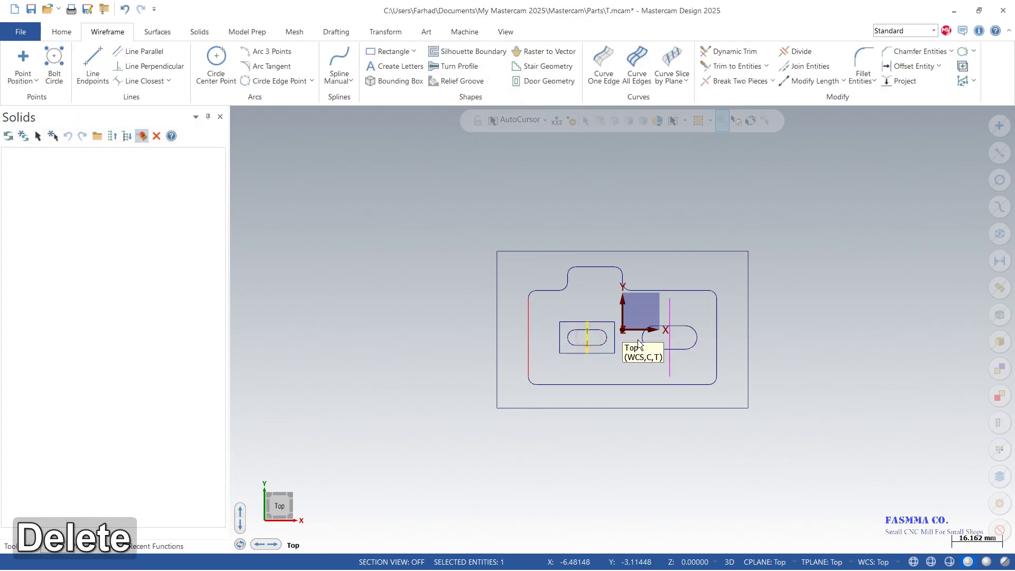
pyautogui.click(670, 336)
pyautogui.press('Delete')
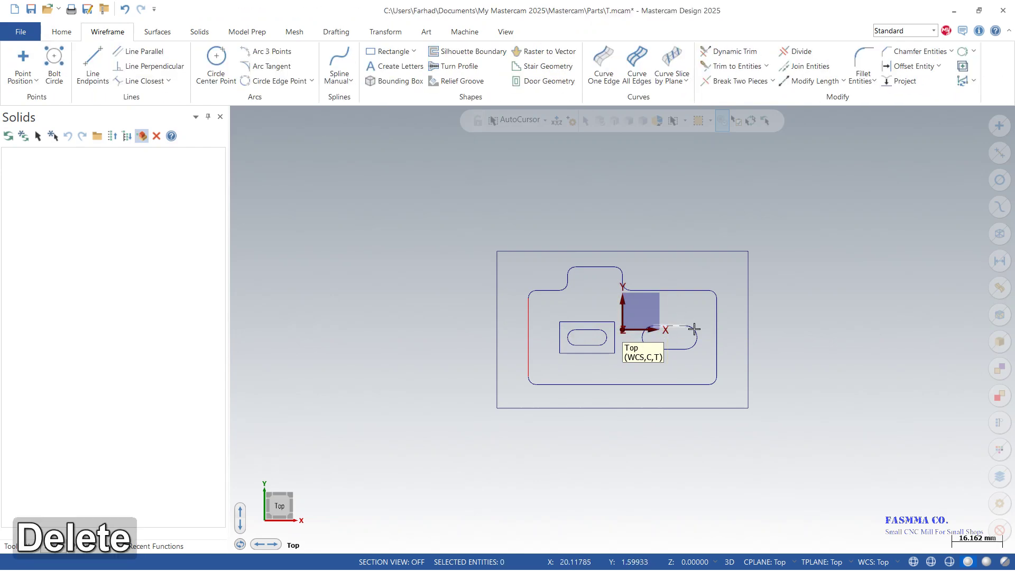
# Extrude the outer rectangle 15 mm downward as a new solid body.
pyautogui.moveTo(633, 437); pyautogui.dragTo(668, 375, button='middle')
pyautogui.scroll(4, 667, 374)
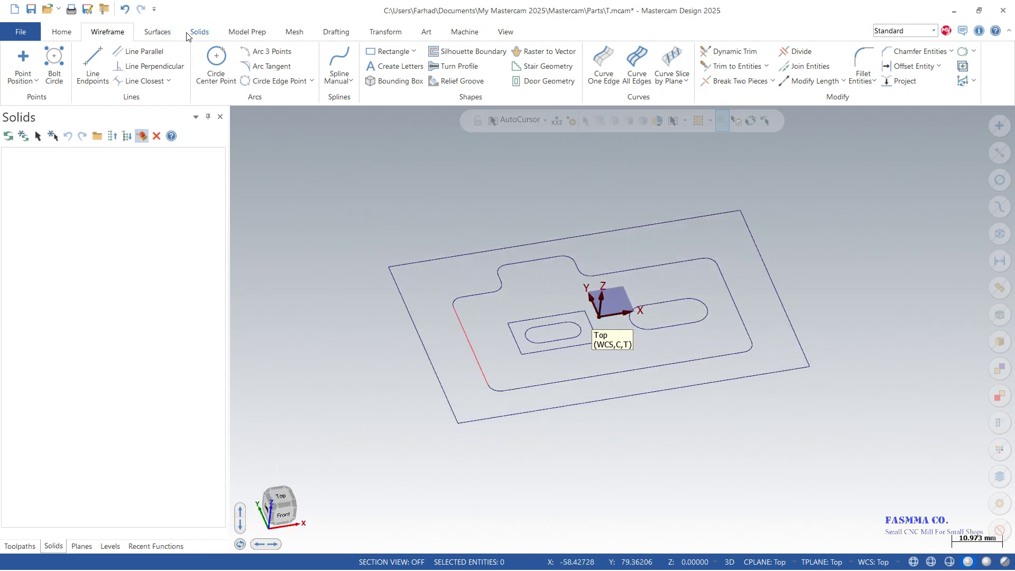
pyautogui.click(200, 32)
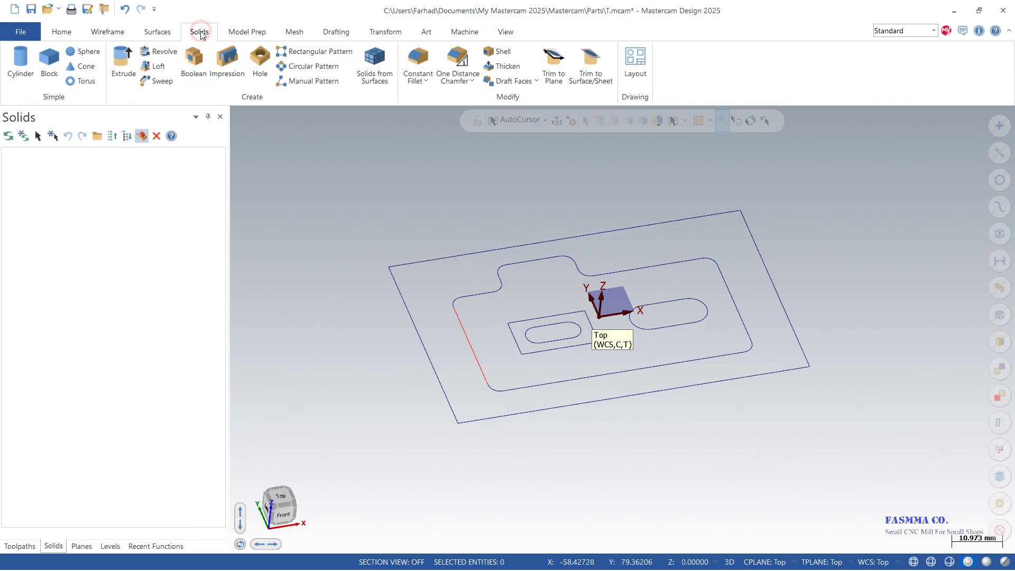
pyautogui.click(123, 63)
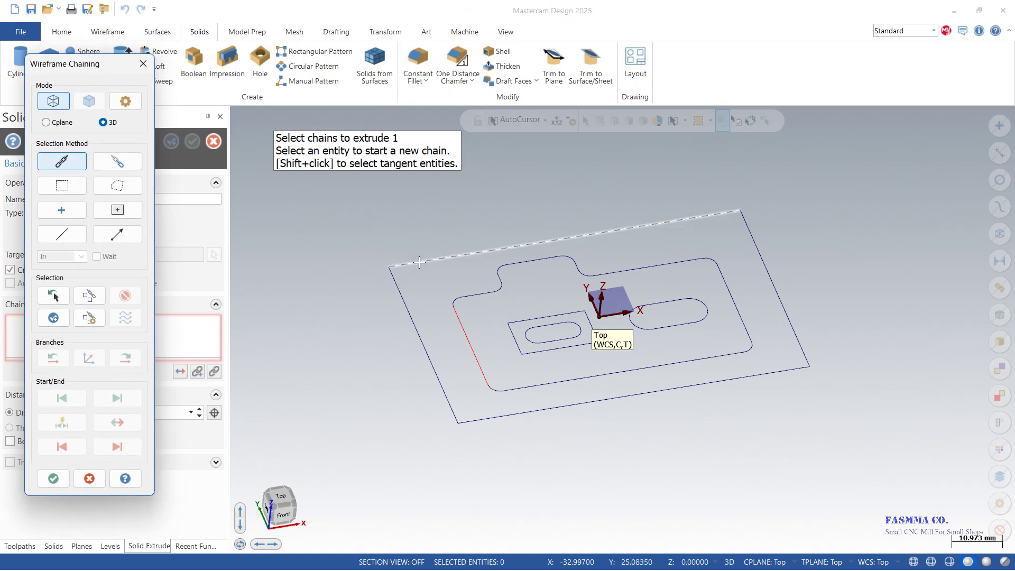
pyautogui.click(419, 261)
pyautogui.click(44, 479)
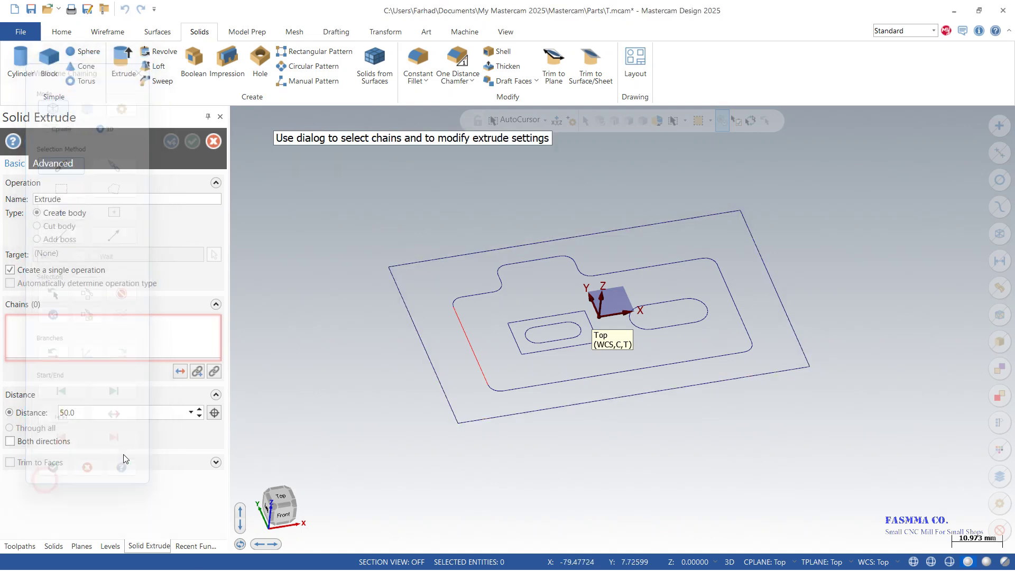
pyautogui.doubleClick(121, 416)
pyautogui.write('15')
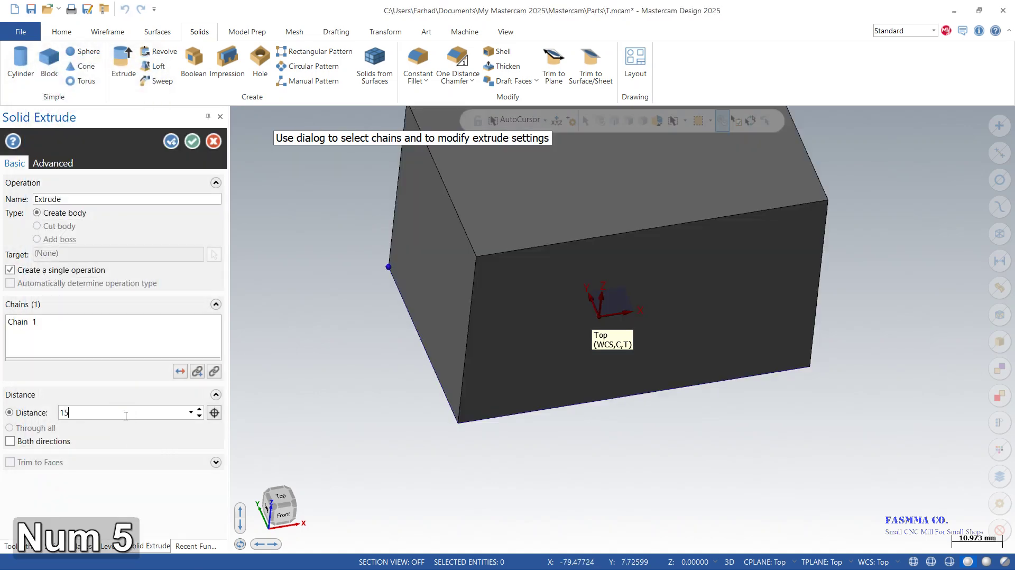
pyautogui.click(180, 372)
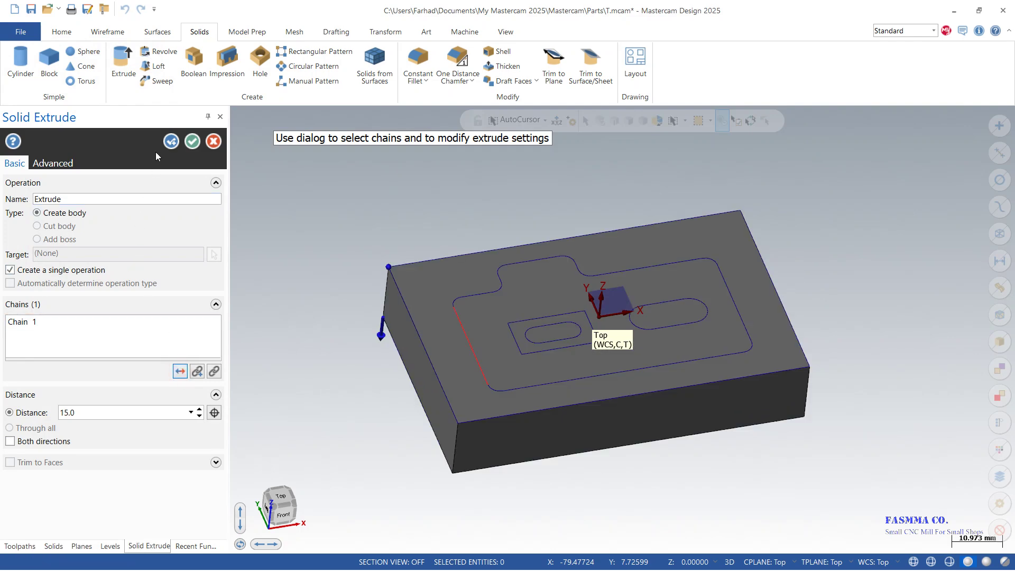
pyautogui.click(170, 142)
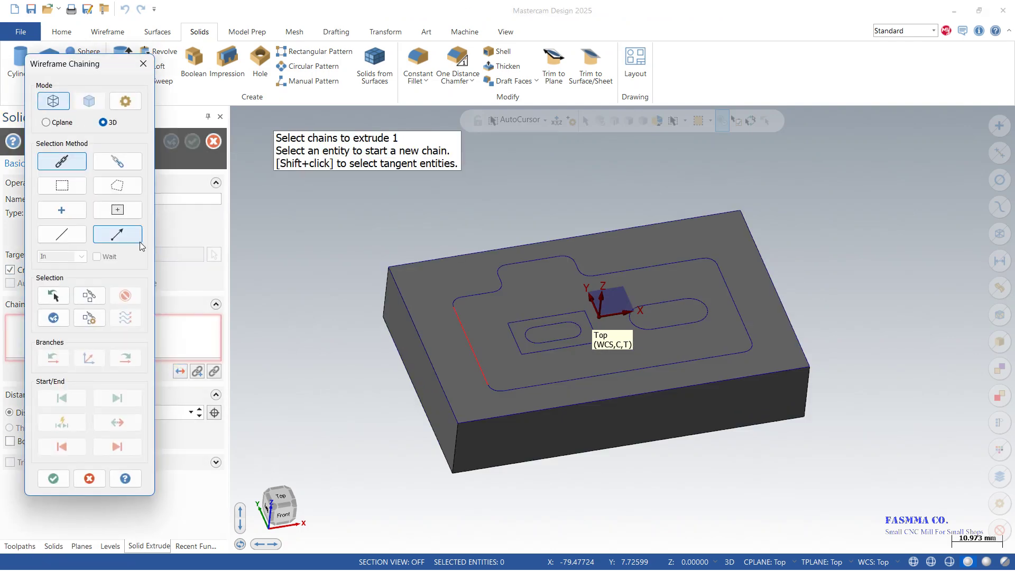
# Extrude-cut the filleted inner profile 10 mm deep into the block.
pyautogui.click(481, 293)
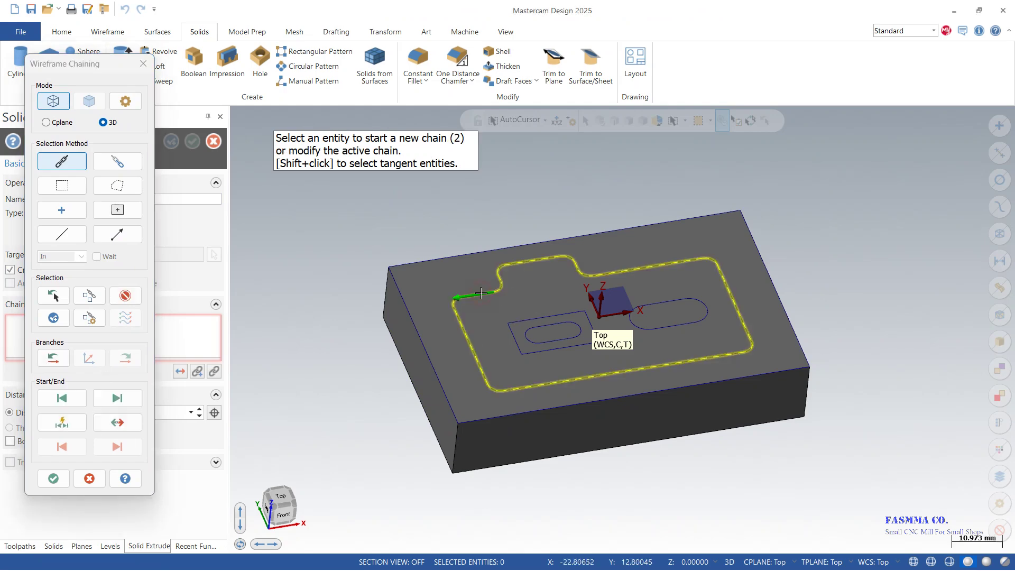
pyautogui.click(54, 479)
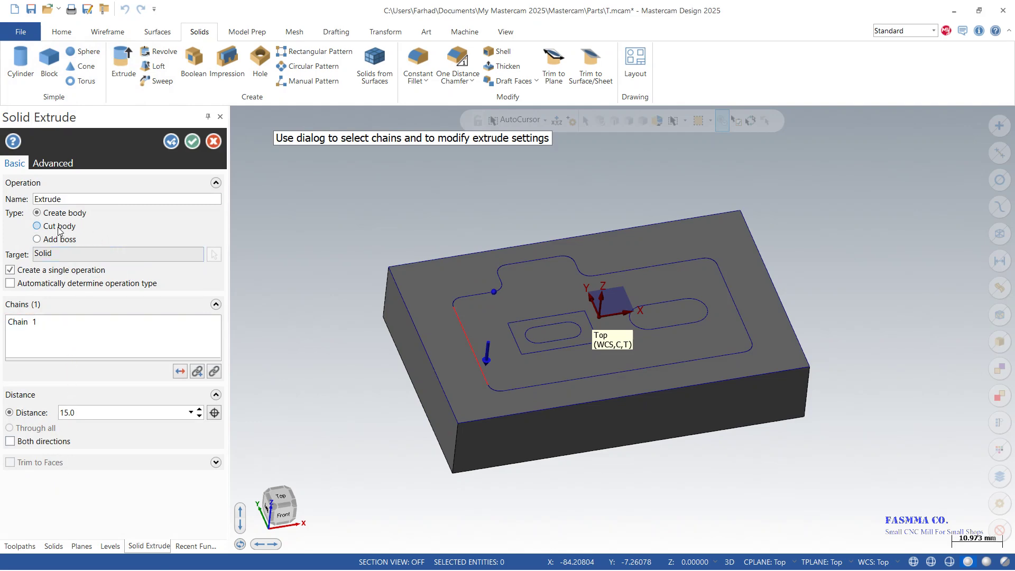
pyautogui.click(37, 225)
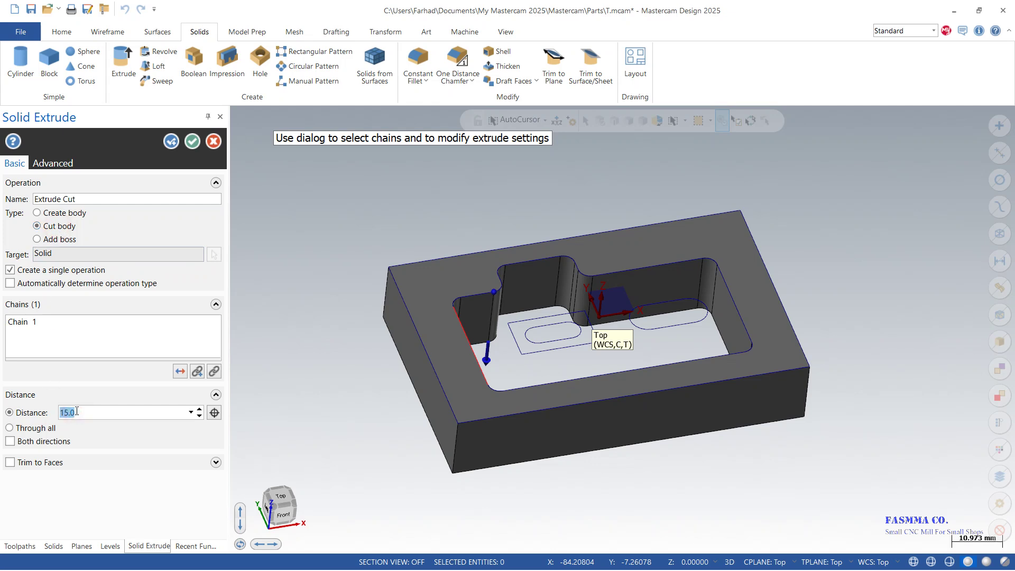
pyautogui.write('10')
pyautogui.press('Return')
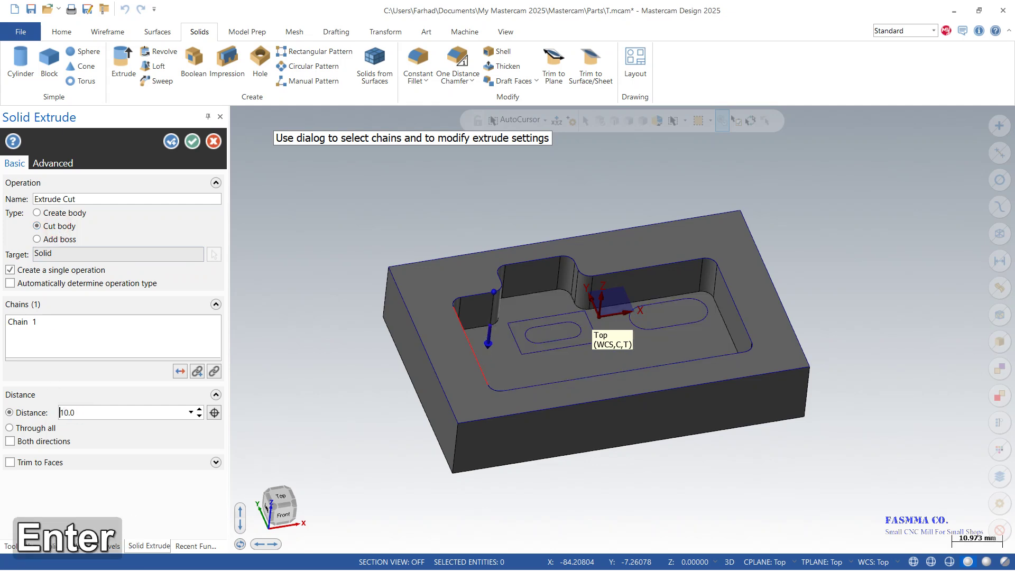
pyautogui.click(171, 142)
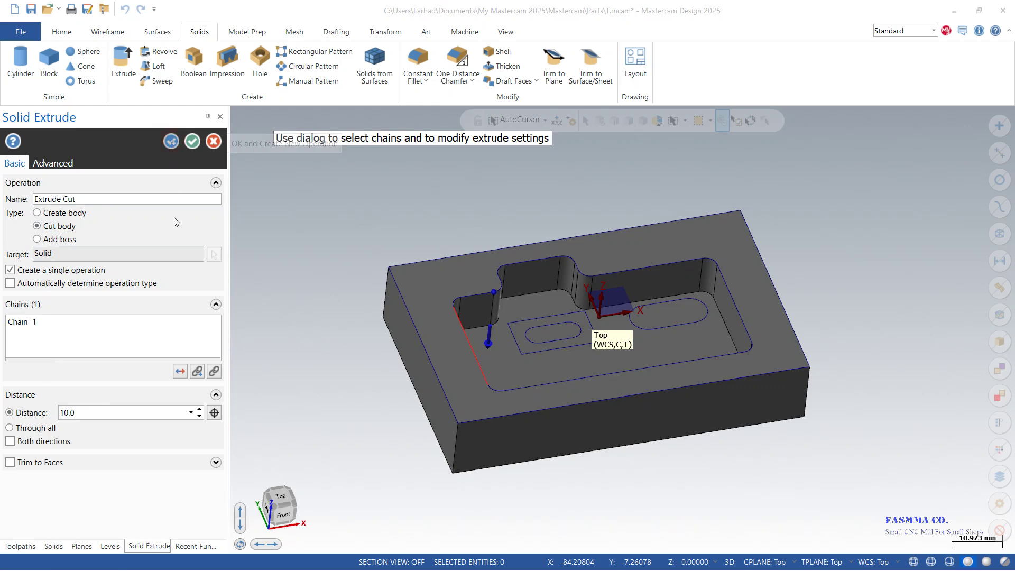
# Extrude the larger obround 10 mm downward as a separate new body inside the pocket.
pyautogui.click(665, 330)
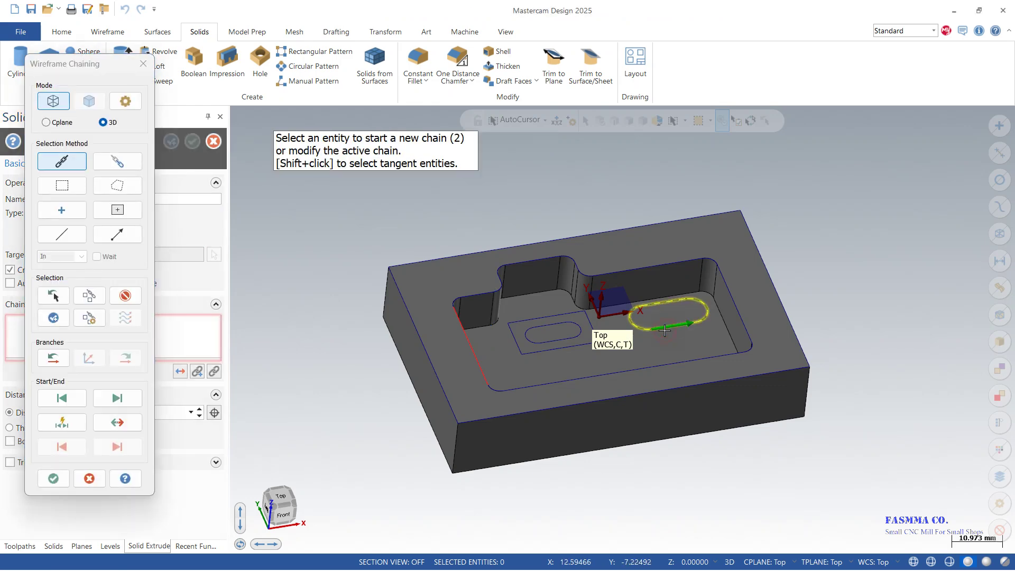
pyautogui.click(54, 478)
pyautogui.click(63, 214)
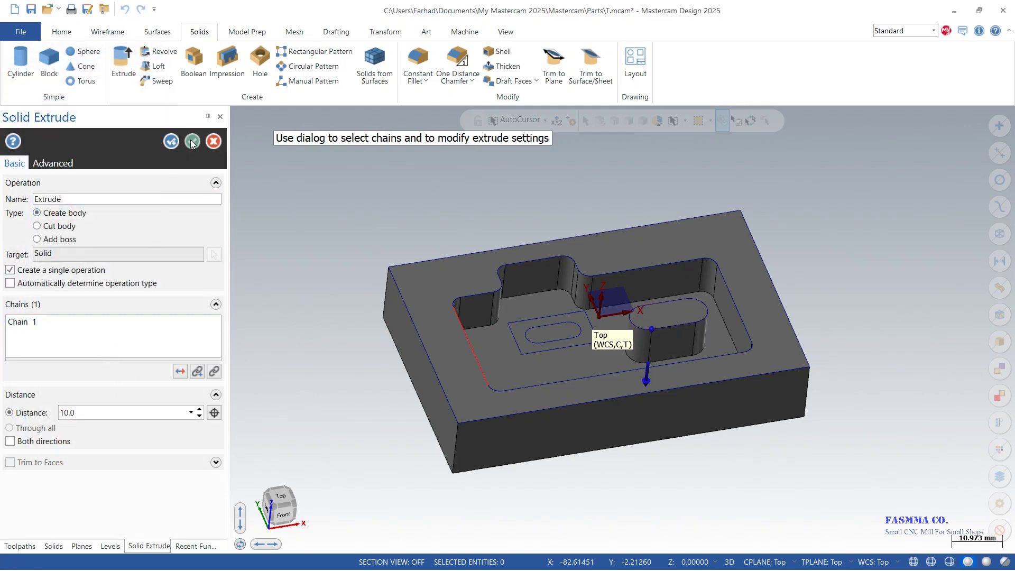
pyautogui.click(171, 142)
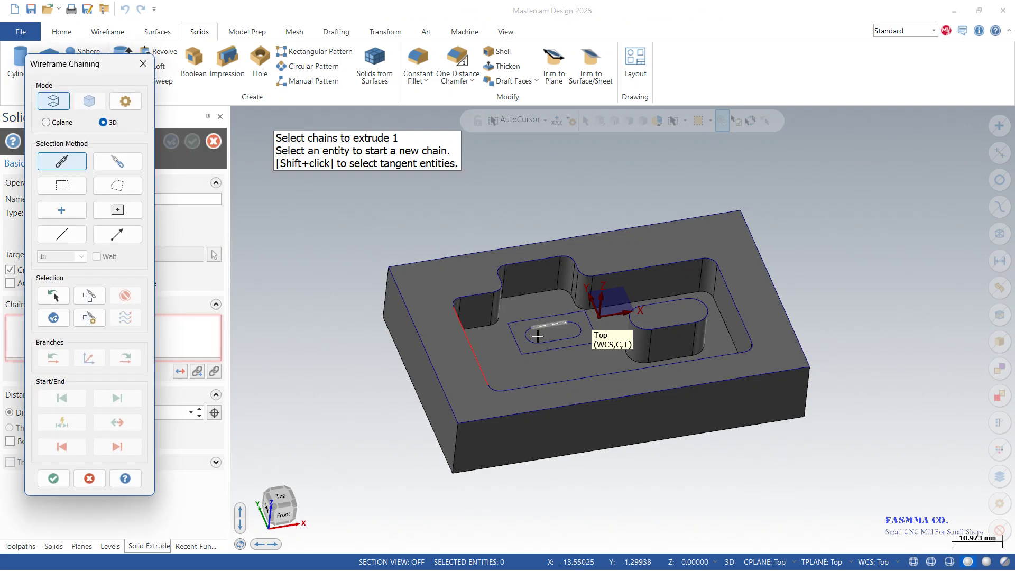
# Extrude the small rectangle 10 mm downward as a separate new body inside the pocket.
pyautogui.click(530, 353)
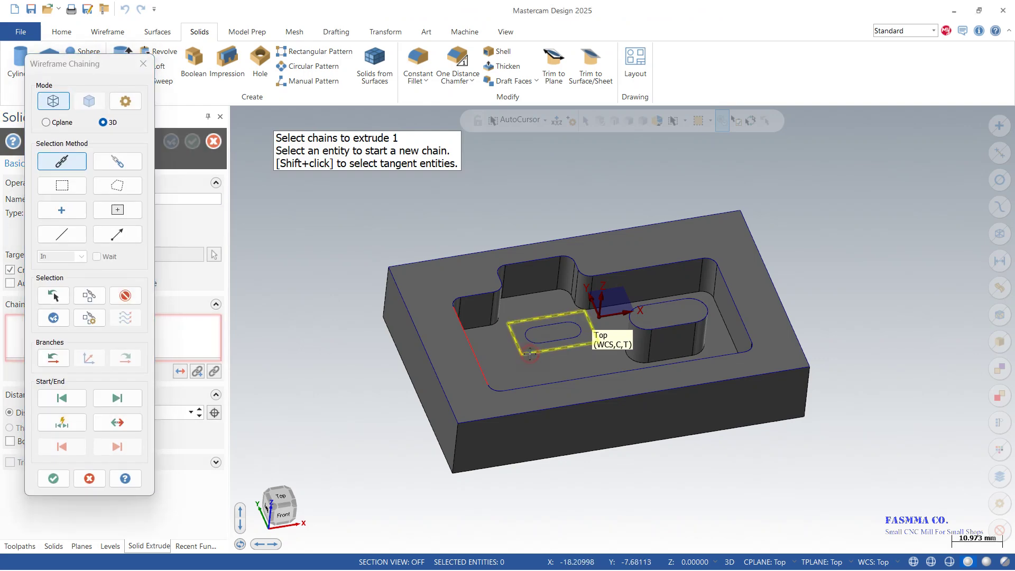
pyautogui.click(52, 479)
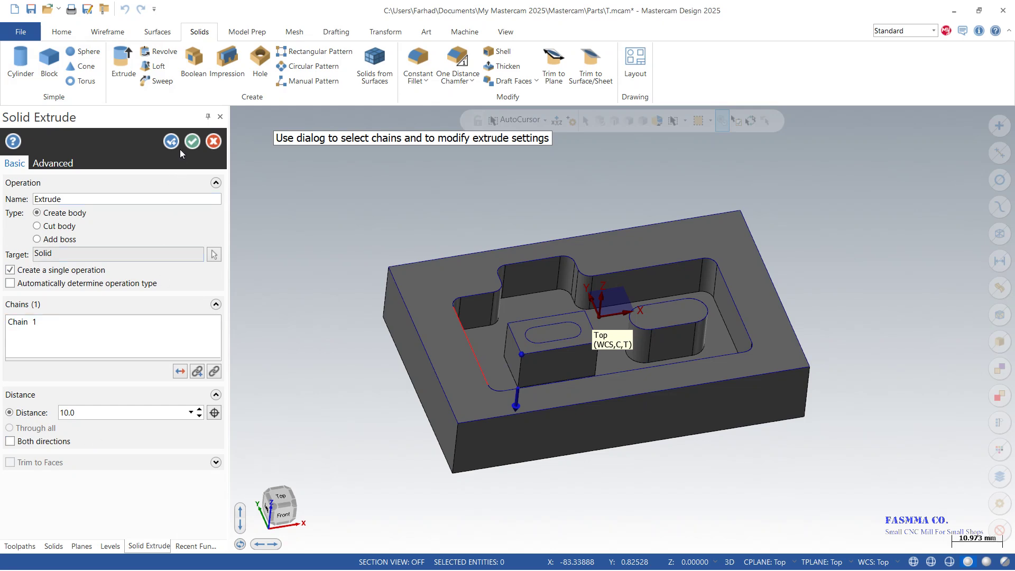
pyautogui.click(172, 141)
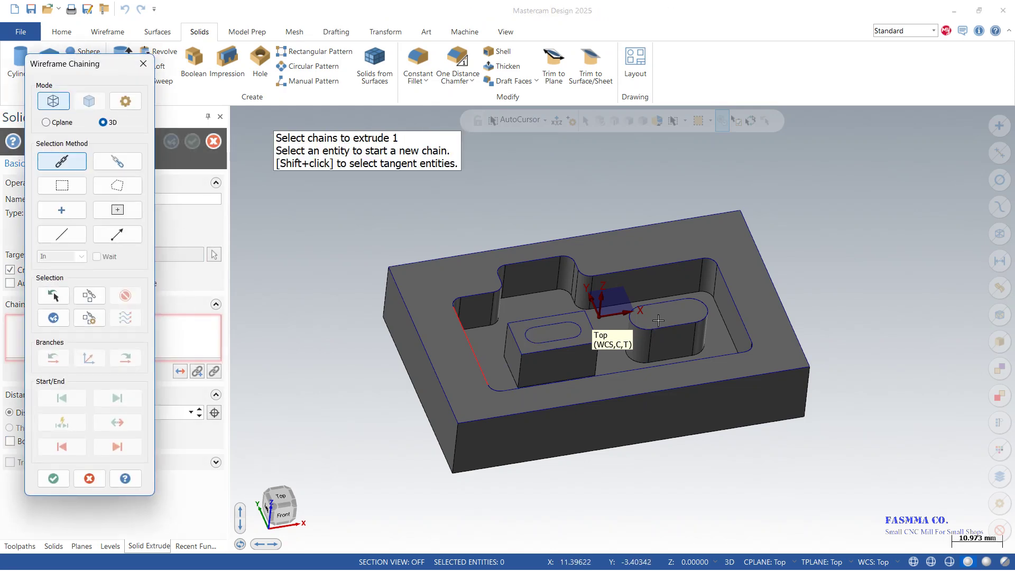
# Extrude-cut the larger obround 5 mm deep with the obround island as the target body, lowering its top.
pyautogui.click(674, 328)
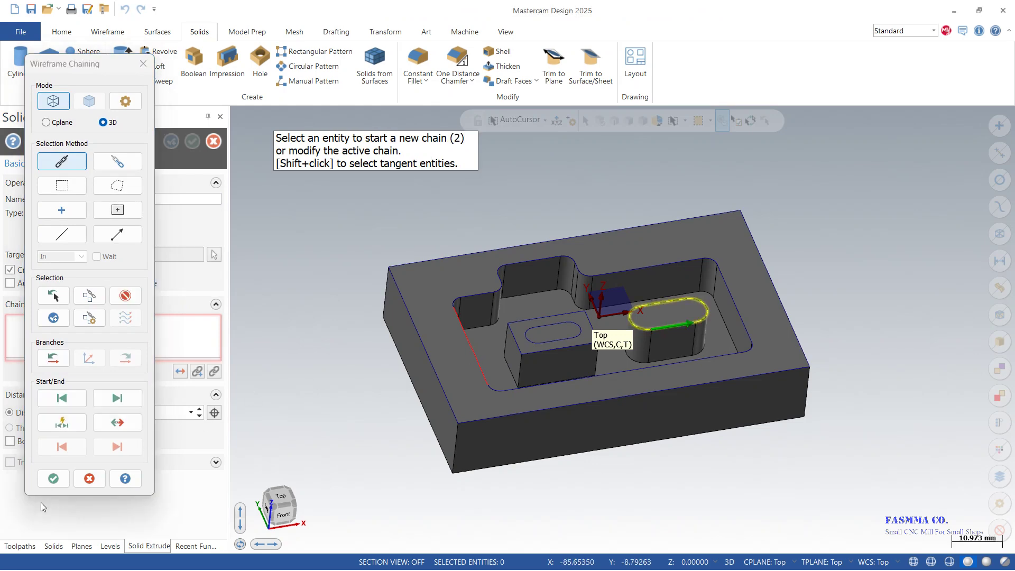
pyautogui.click(53, 479)
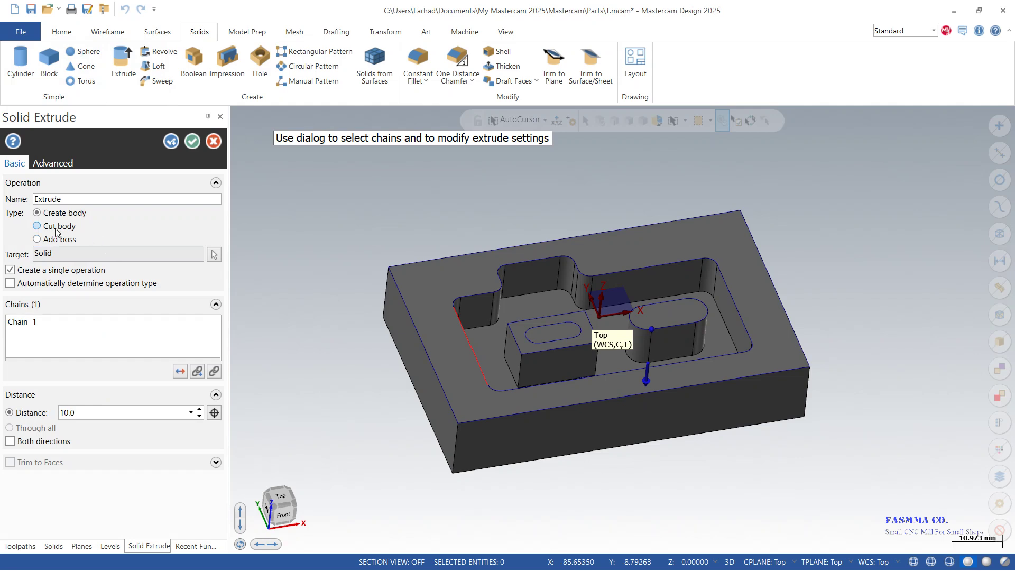
pyautogui.click(56, 227)
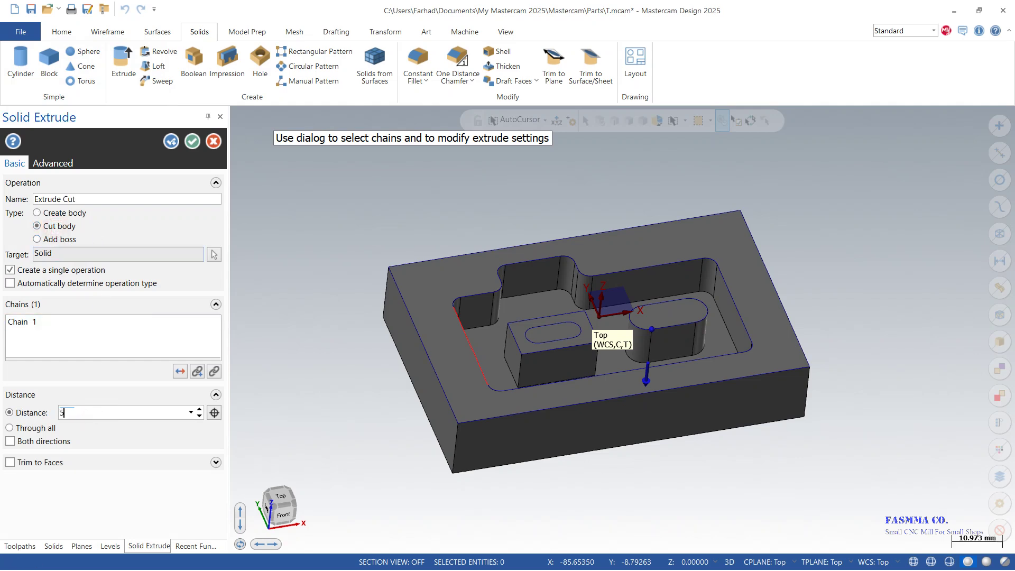
pyautogui.write('5')
pyautogui.press('Return')
pyautogui.click(211, 254)
pyautogui.click(686, 343)
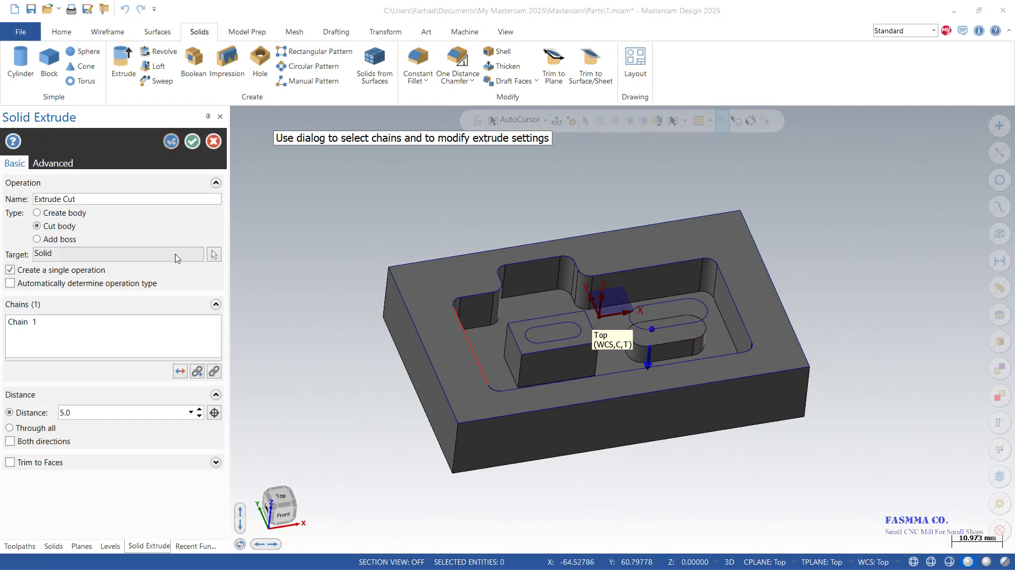
pyautogui.click(171, 141)
# Extrude-cut the small rectangle 2.5 mm deep with the rectangular island as the target body, lowering its top.
pyautogui.click(539, 350)
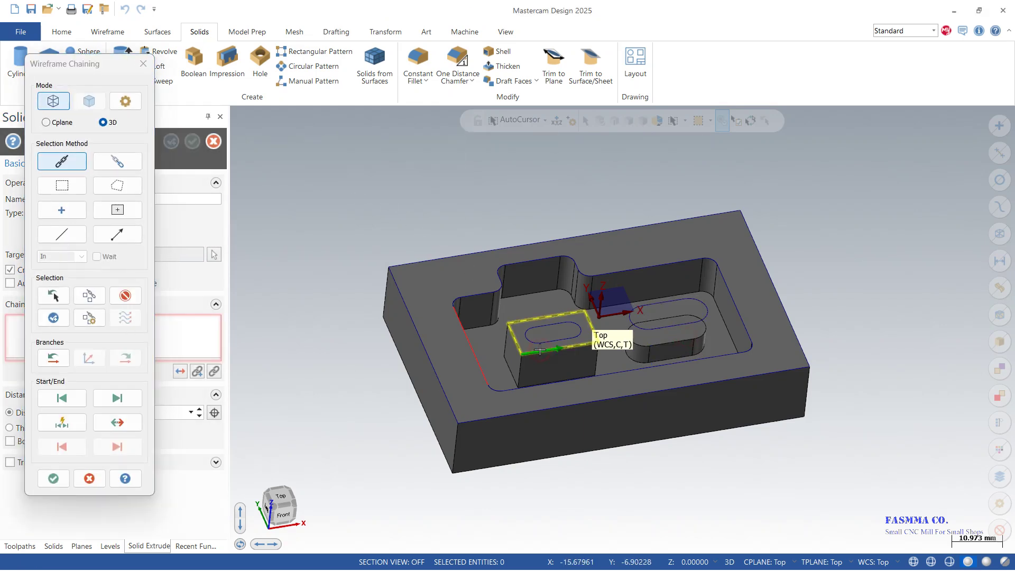
pyautogui.click(52, 481)
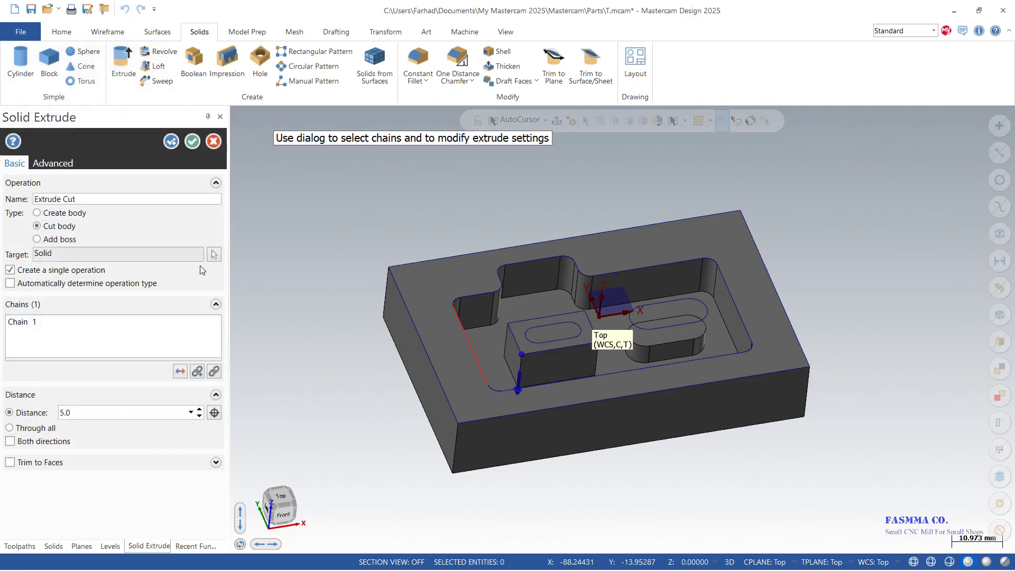
pyautogui.click(214, 255)
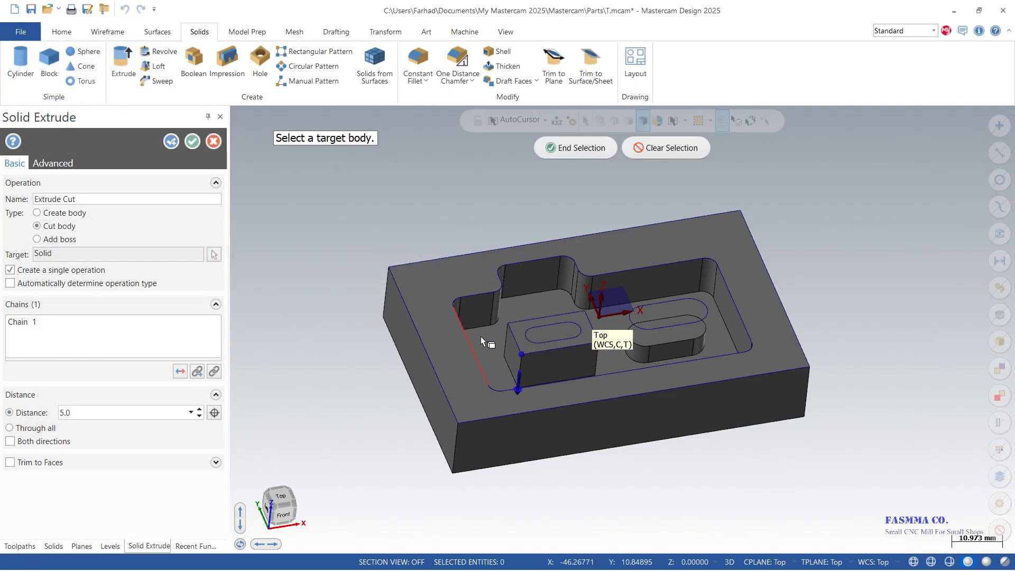
pyautogui.click(538, 360)
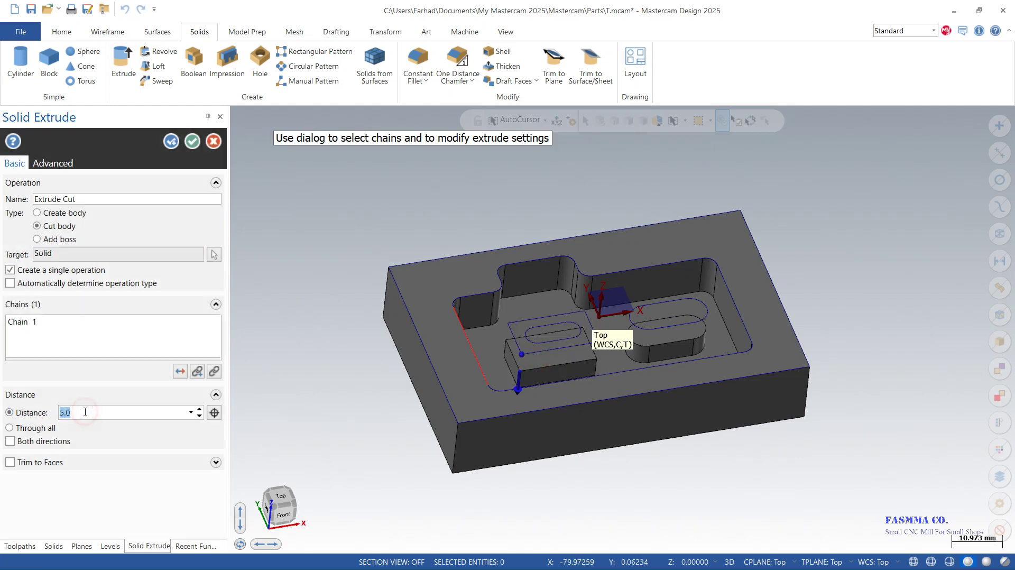
pyautogui.write('2.5')
pyautogui.press('Return')
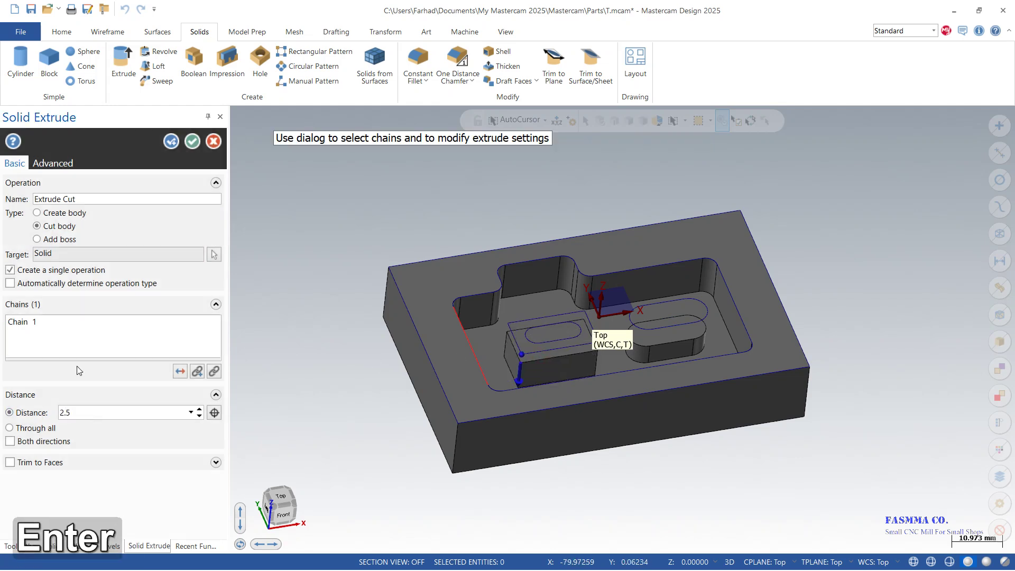
pyautogui.click(192, 142)
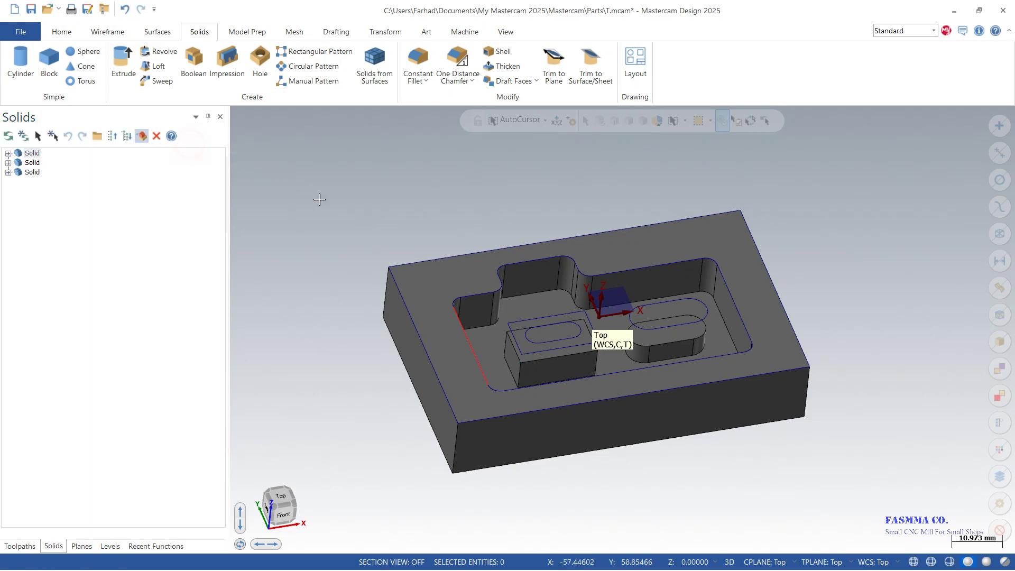
# Merge the rectangular and obround islands into the pocketed block with a Boolean Add, using the block as the target.
pyautogui.click(193, 61)
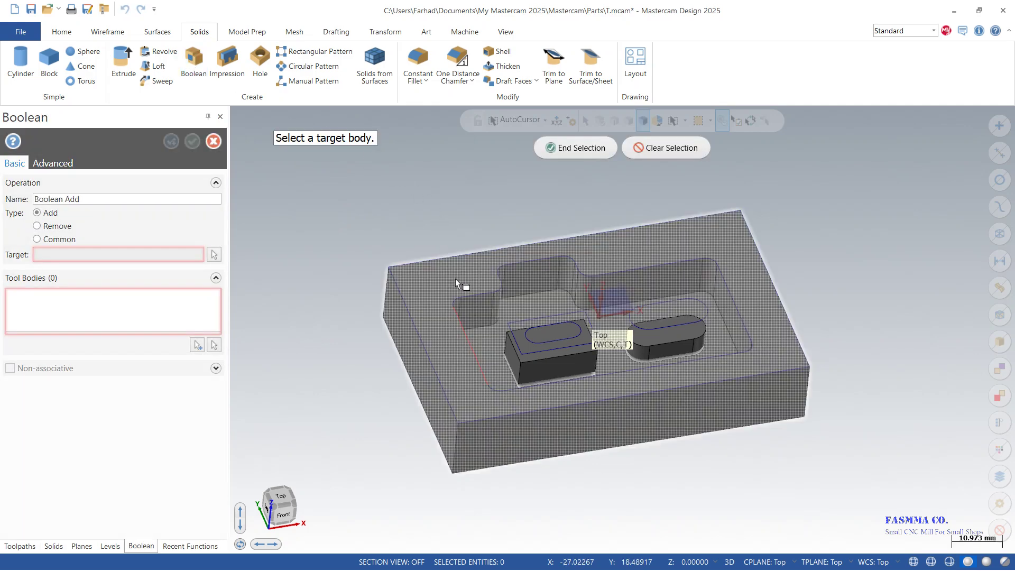
pyautogui.click(455, 279)
pyautogui.click(534, 368)
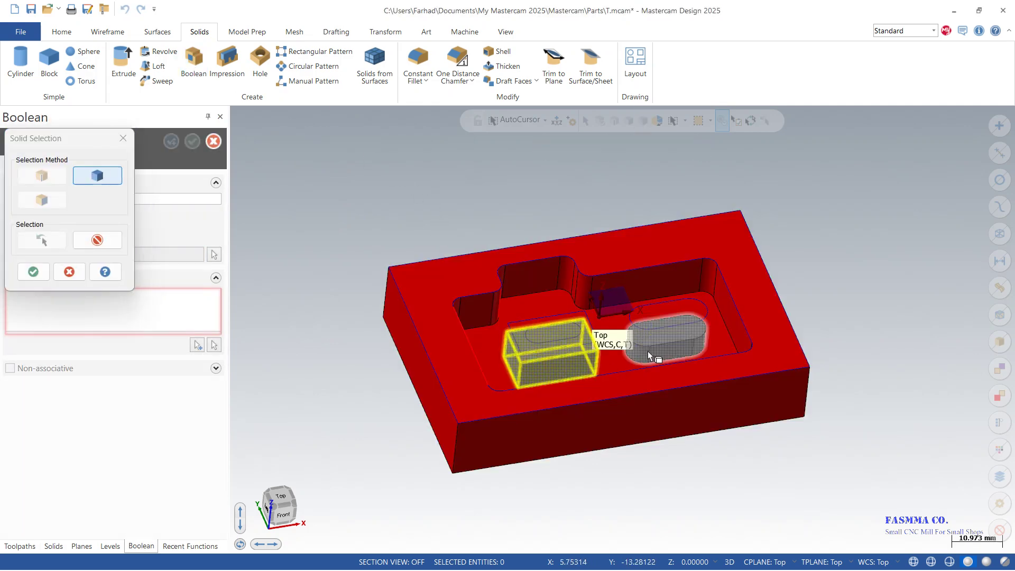
pyautogui.click(655, 354)
pyautogui.click(39, 273)
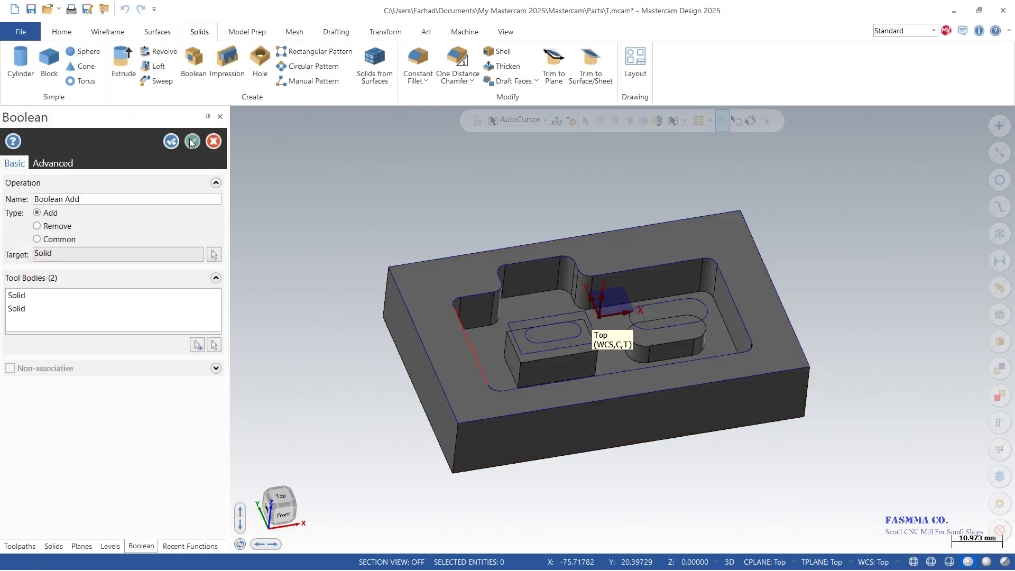
pyautogui.click(192, 142)
# Extrude-cut the smaller obround through all, making a slot through the rectangular island and the block.
pyautogui.click(120, 67)
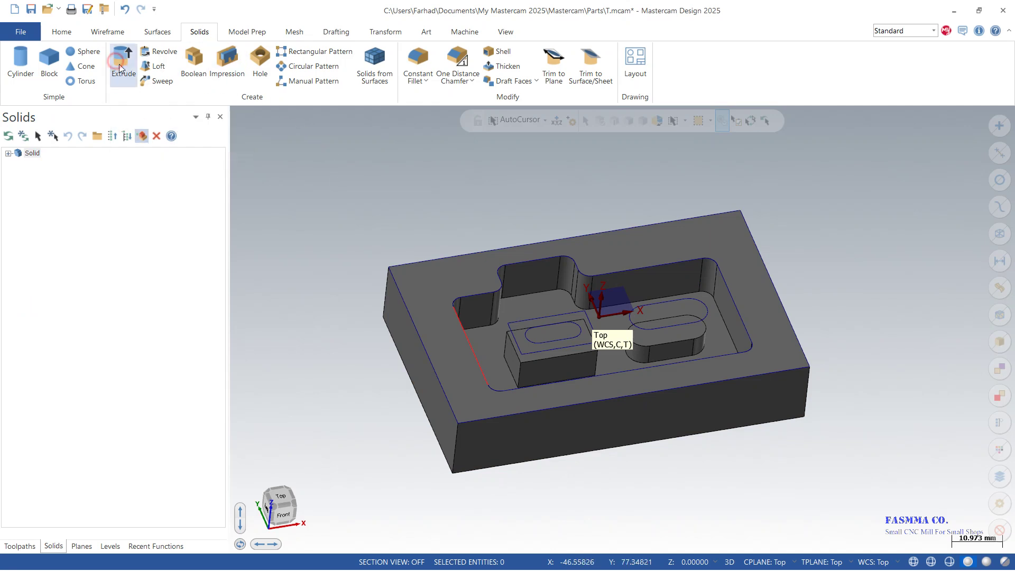
pyautogui.click(559, 323)
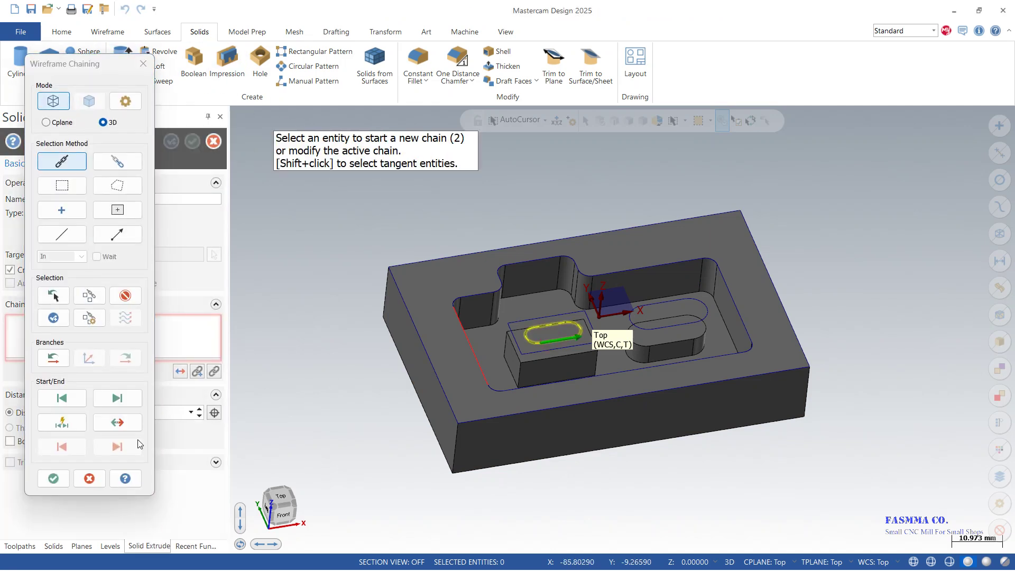
pyautogui.click(52, 478)
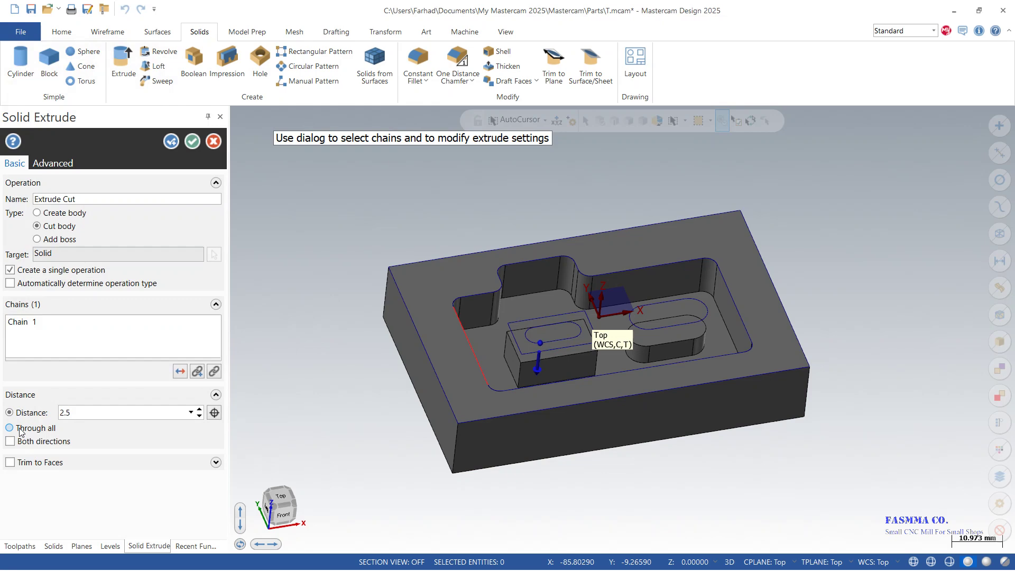
pyautogui.click(20, 429)
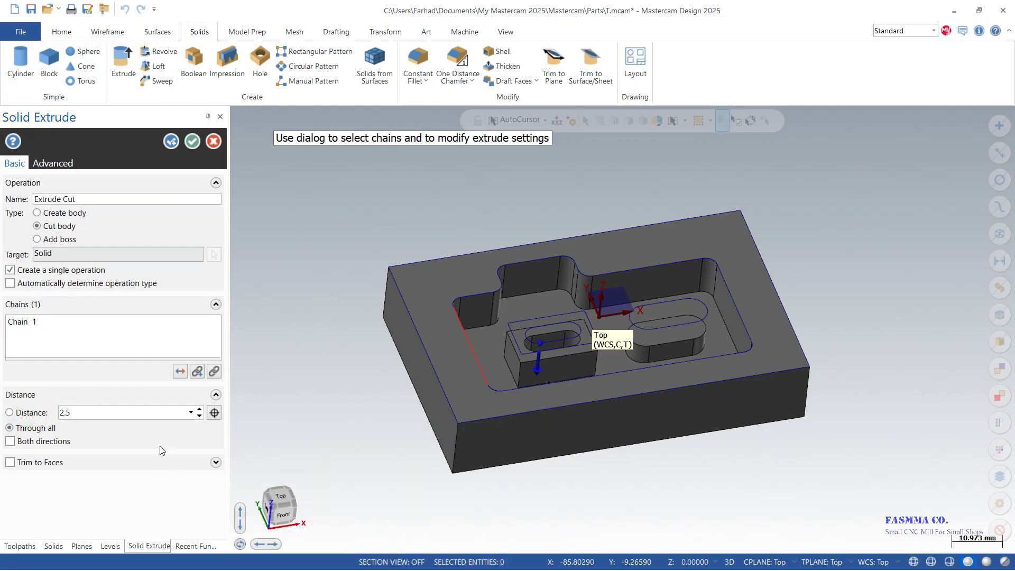
pyautogui.click(193, 141)
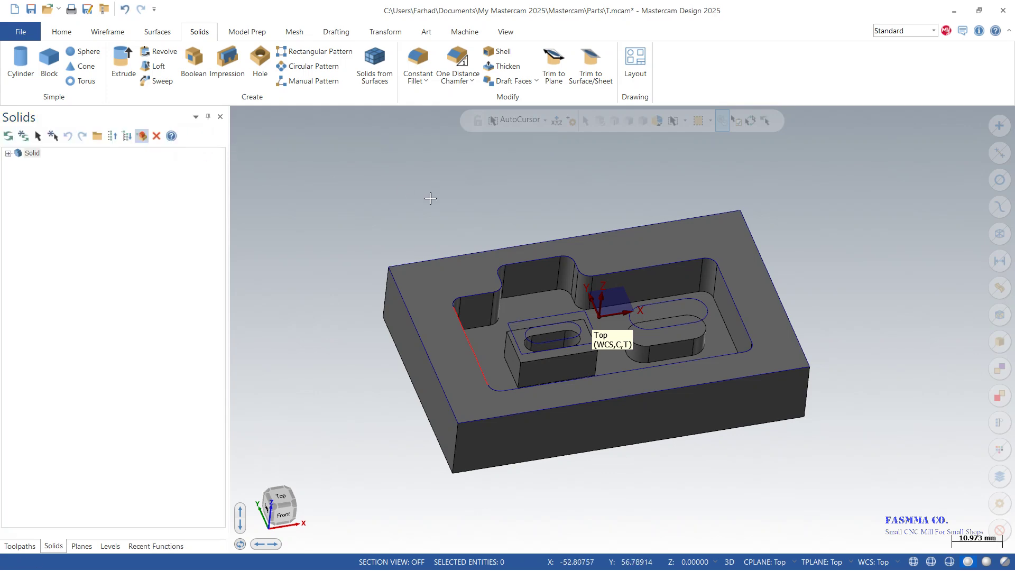
# Isolate the solid by hiding the wireframe geometry, and change the solid's colour to light red.
pyautogui.click(667, 244)
pyautogui.press('Escape')
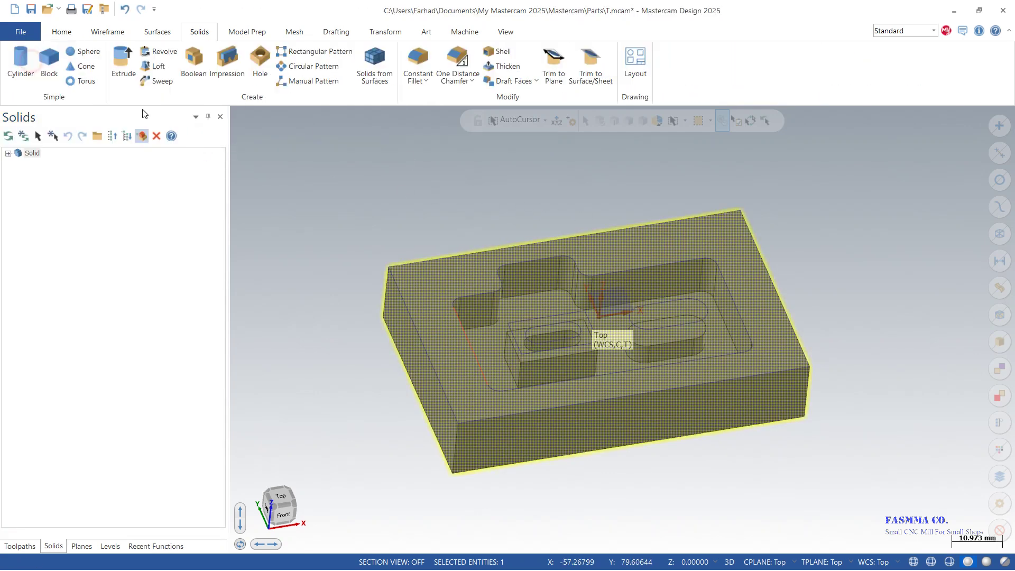
pyautogui.rightClick(634, 244)
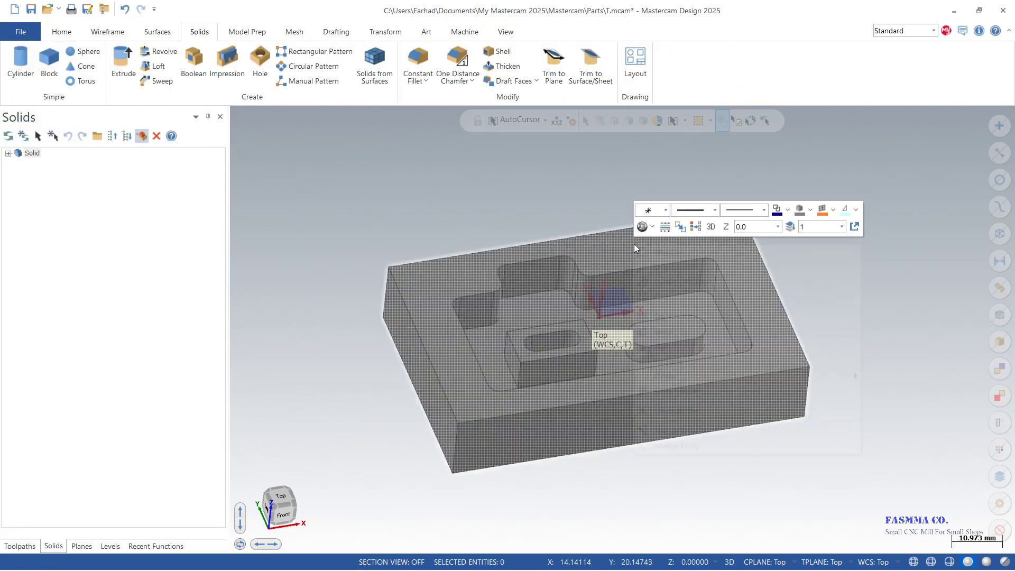
pyautogui.click(811, 211)
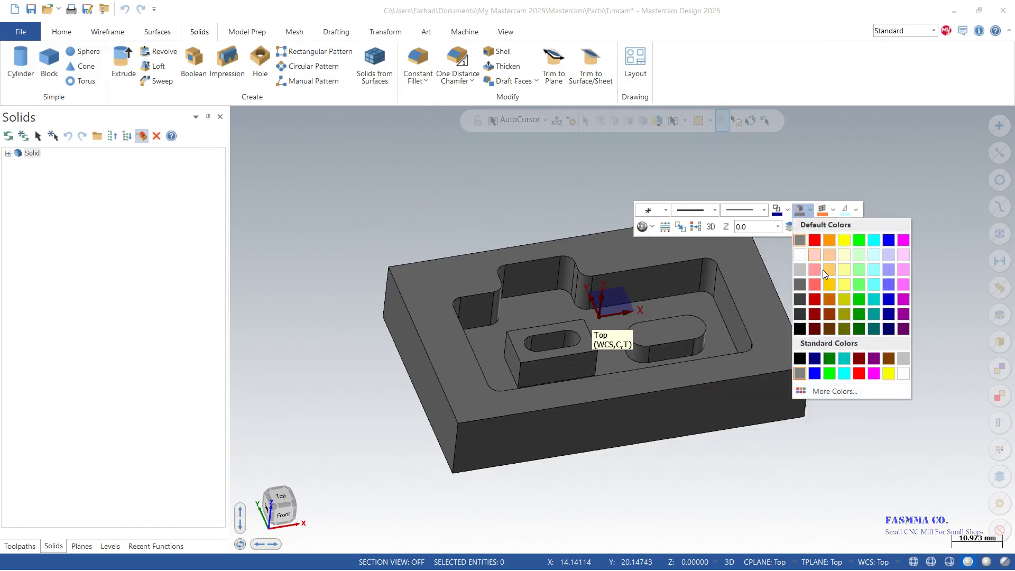
pyautogui.click(815, 285)
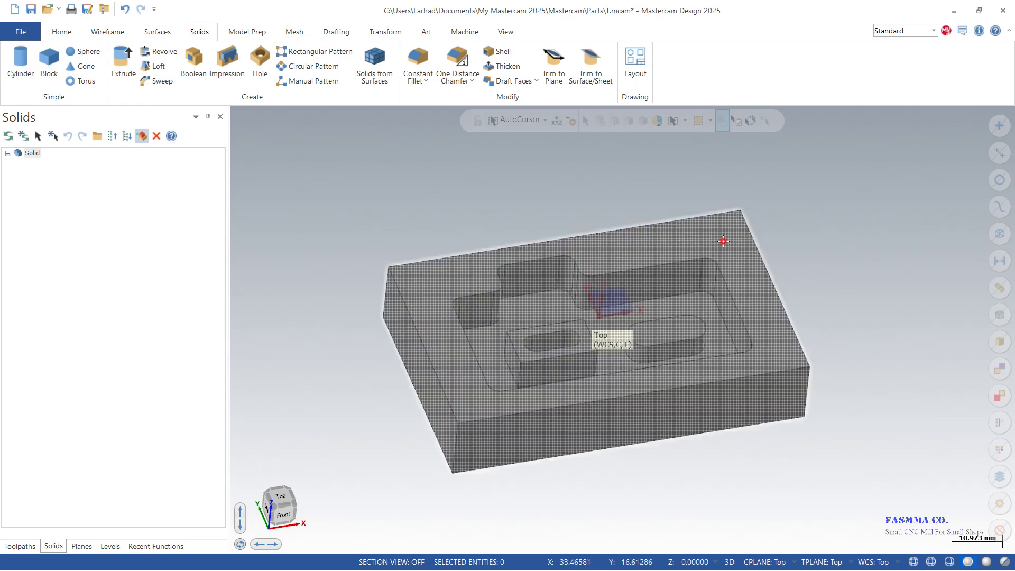
pyautogui.click(723, 240)
pyautogui.rightClick(732, 223)
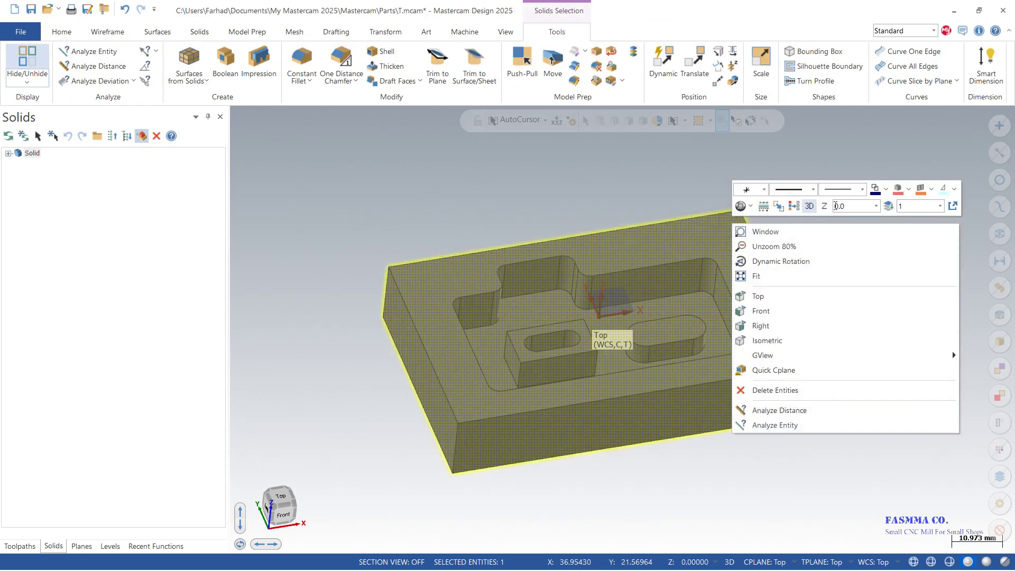
pyautogui.click(897, 189)
# Turn off the display of the coordinate gnomons on the model.
pyautogui.moveTo(620, 202); pyautogui.dragTo(640, 211, button='middle')
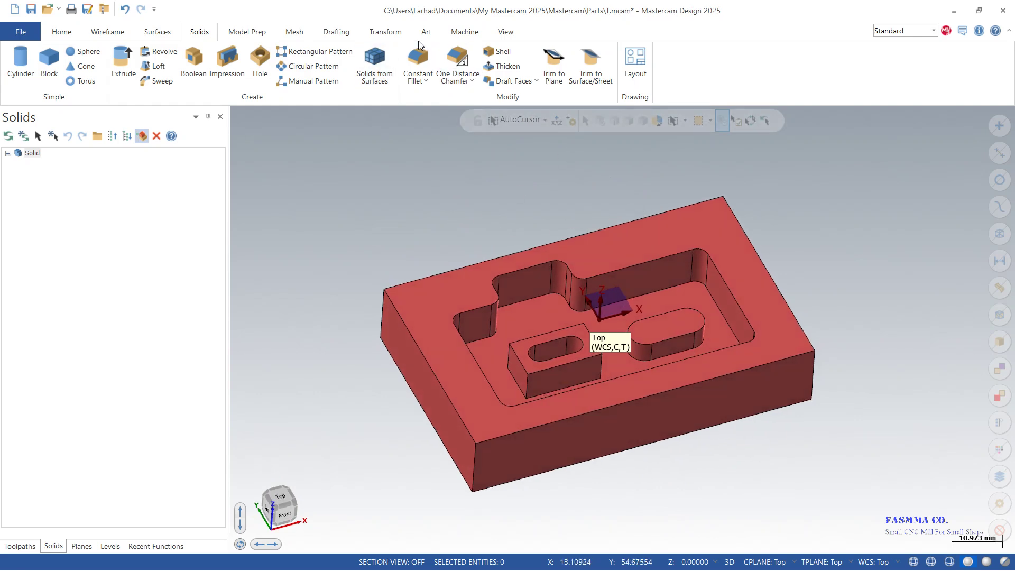
pyautogui.click(498, 32)
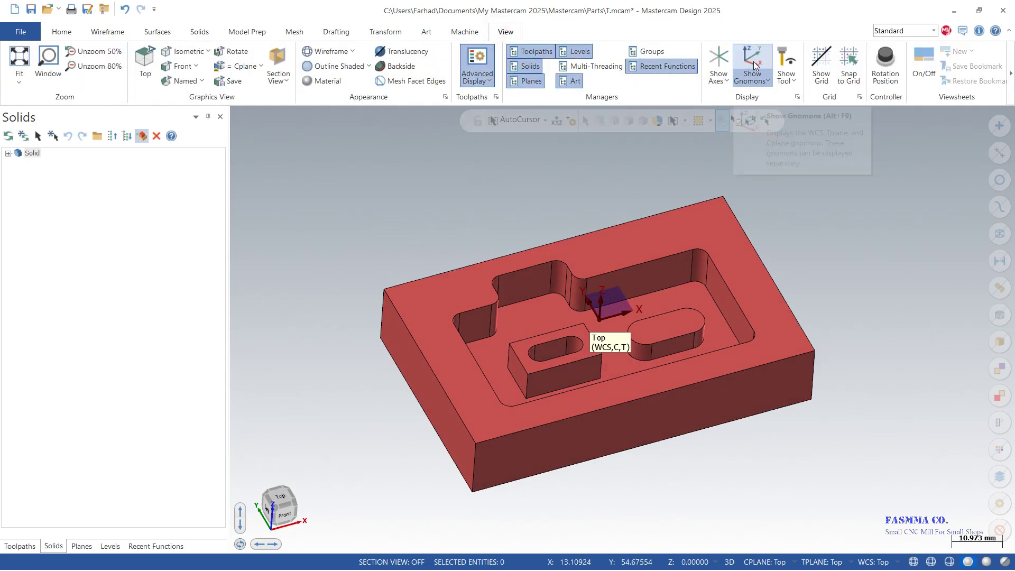
# Add a horizontal dimension for the block's overall length along its rear top edge, placing the text behind the block.
pyautogui.click(341, 32)
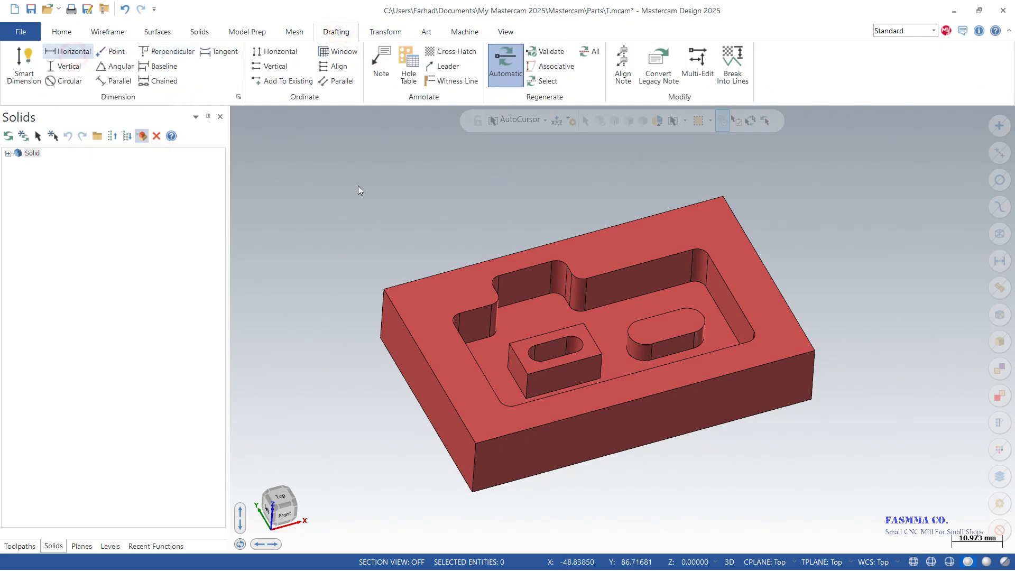
pyautogui.click(435, 275)
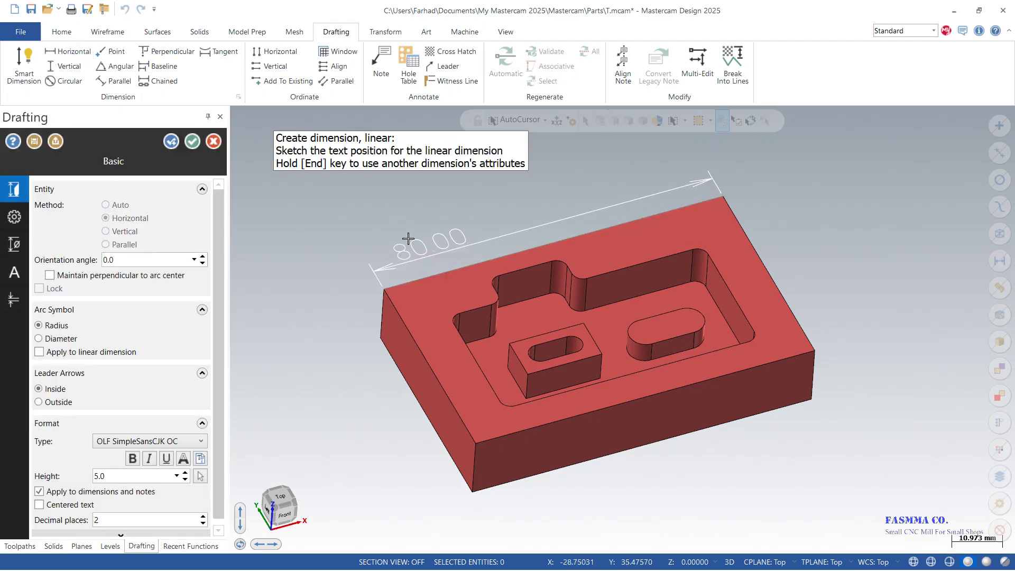
pyautogui.click(500, 188)
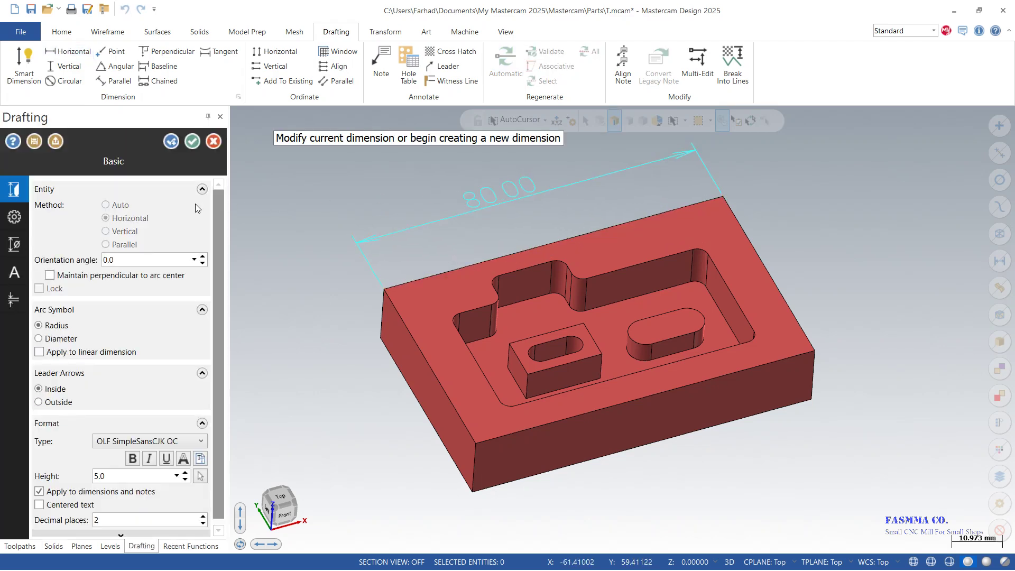
pyautogui.click(171, 141)
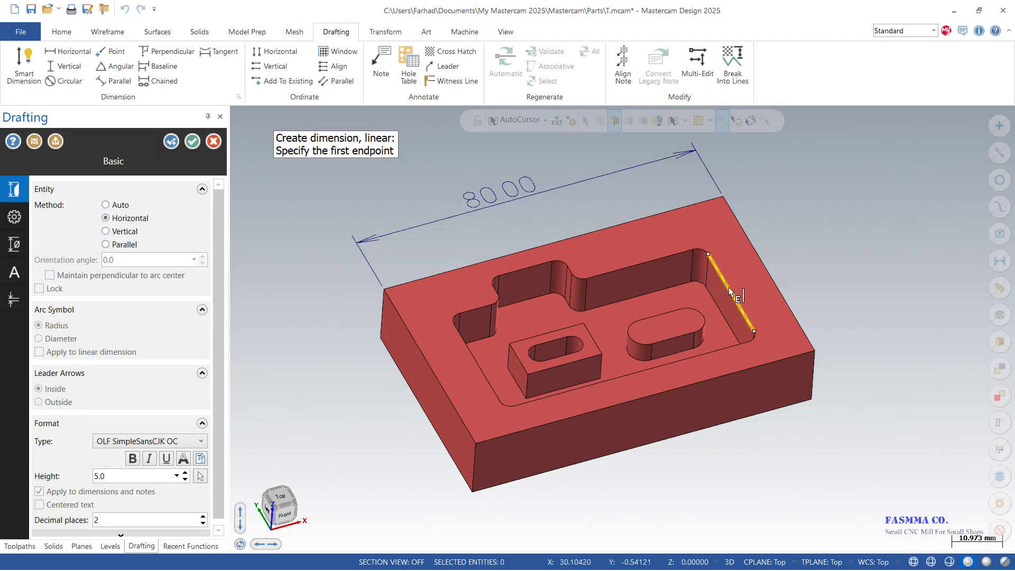
# Add a horizontal dimension for the pocket's full length, placing it between the block and its overall length dimension.
pyautogui.click(754, 332)
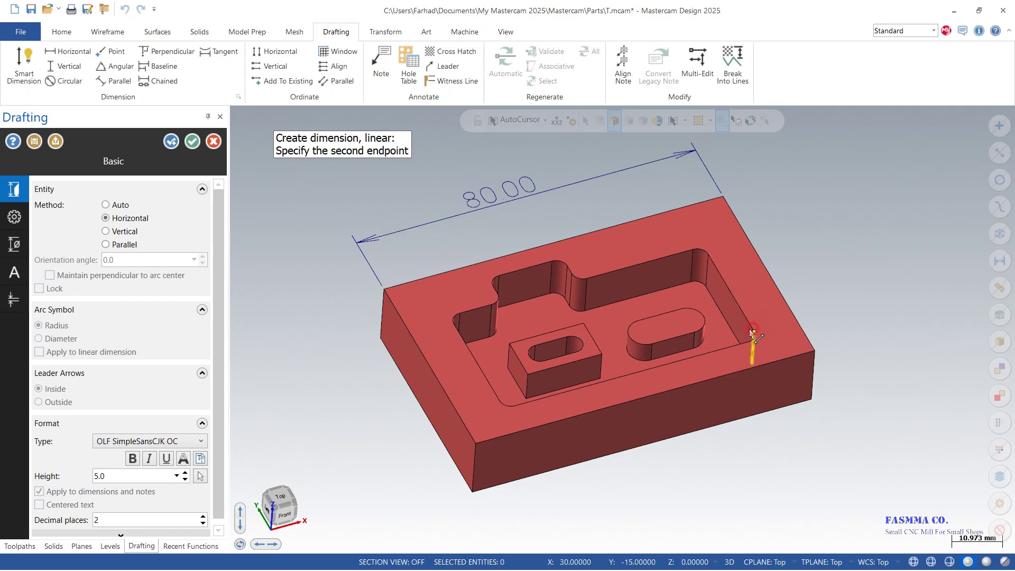
pyautogui.click(500, 403)
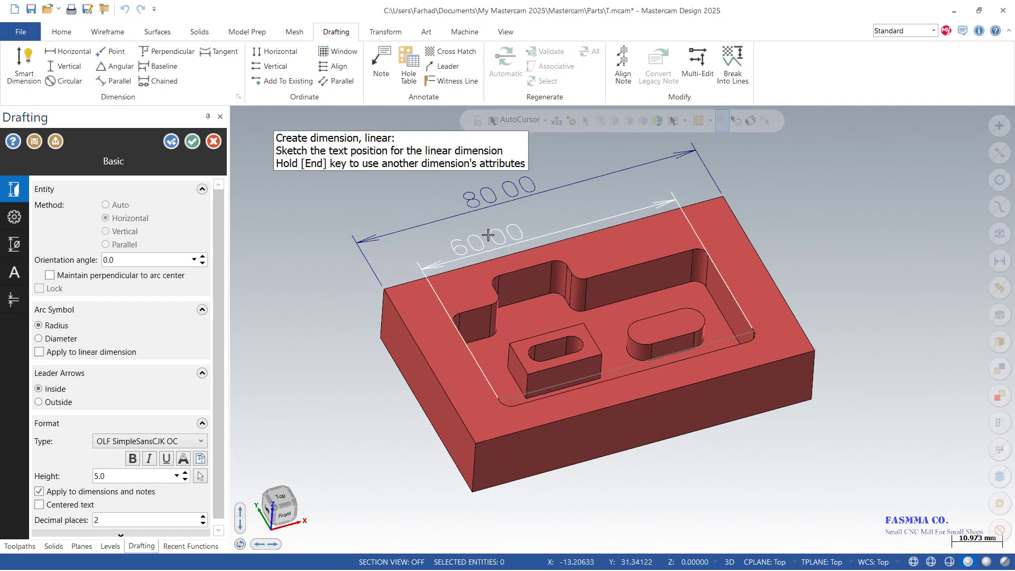
pyautogui.click(505, 218)
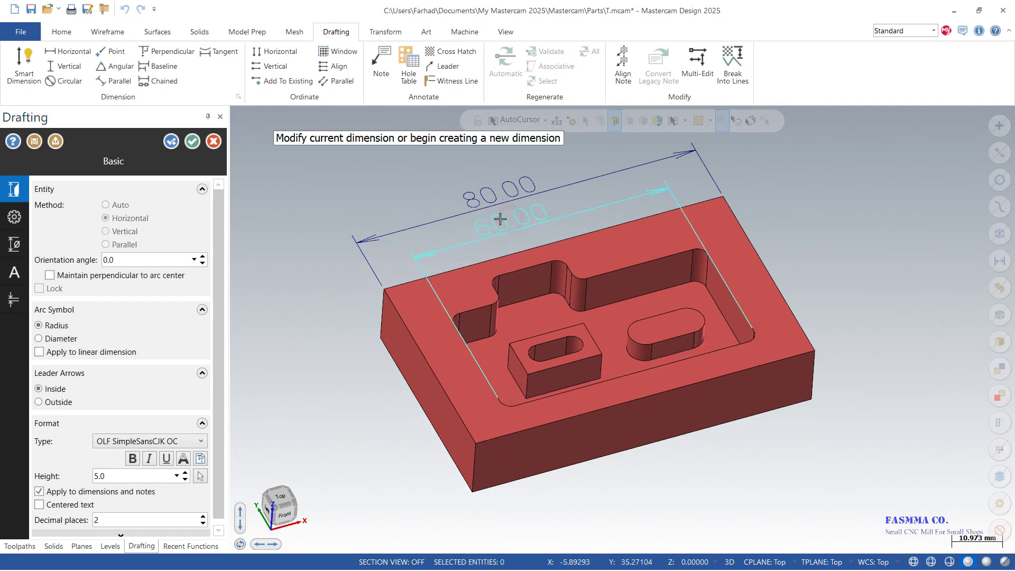
pyautogui.click(170, 143)
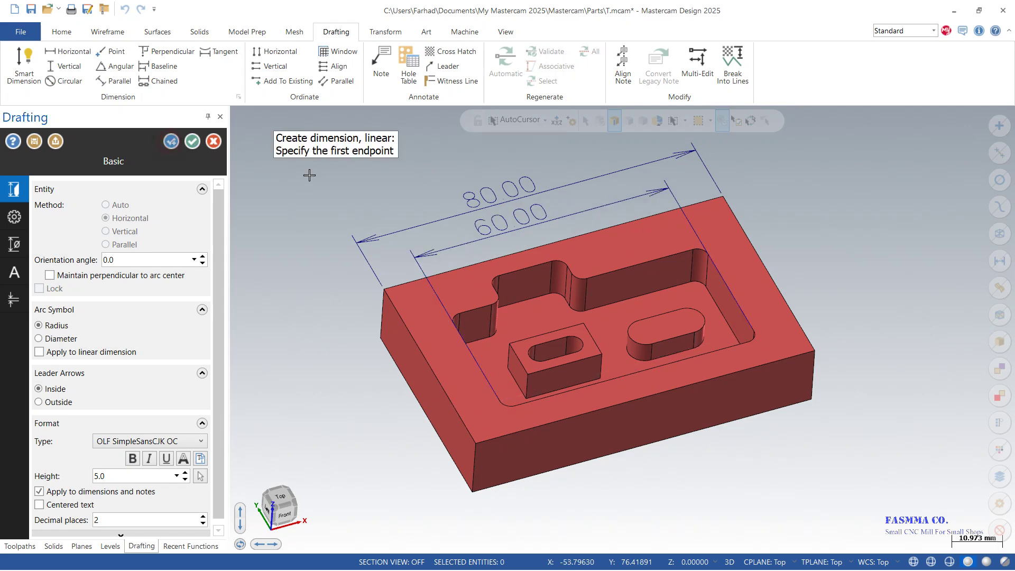
# Add a horizontal dimension for the width of the pocket's stepped rear corner, placing the text beyond the block's left side.
pyautogui.click(495, 286)
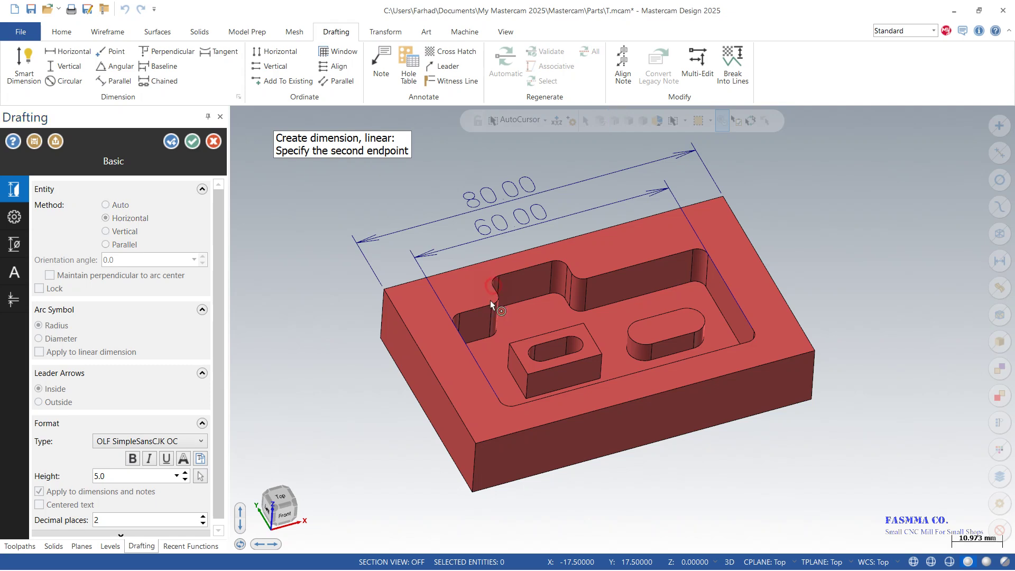
pyautogui.click(454, 324)
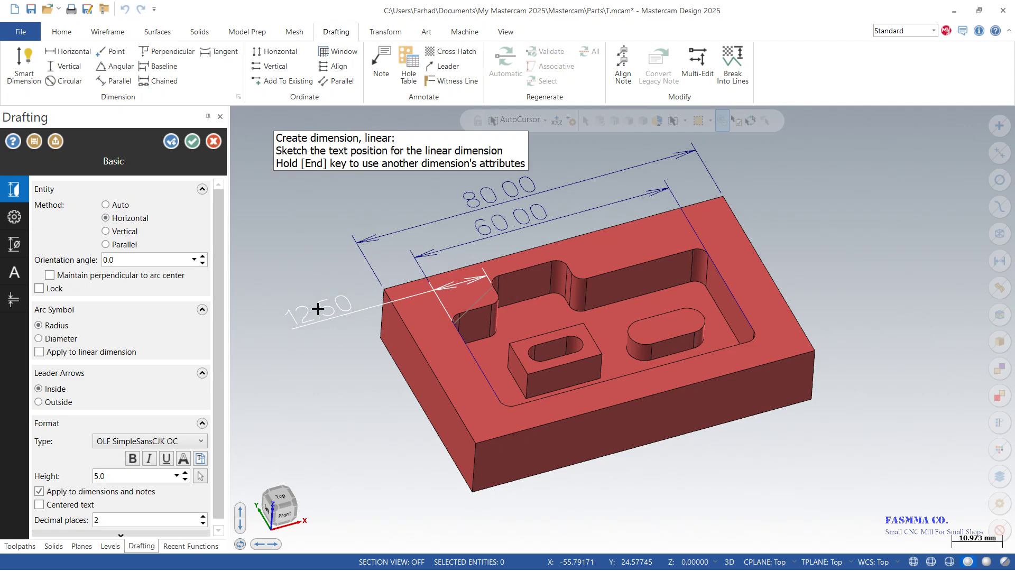
pyautogui.click(316, 303)
pyautogui.click(170, 143)
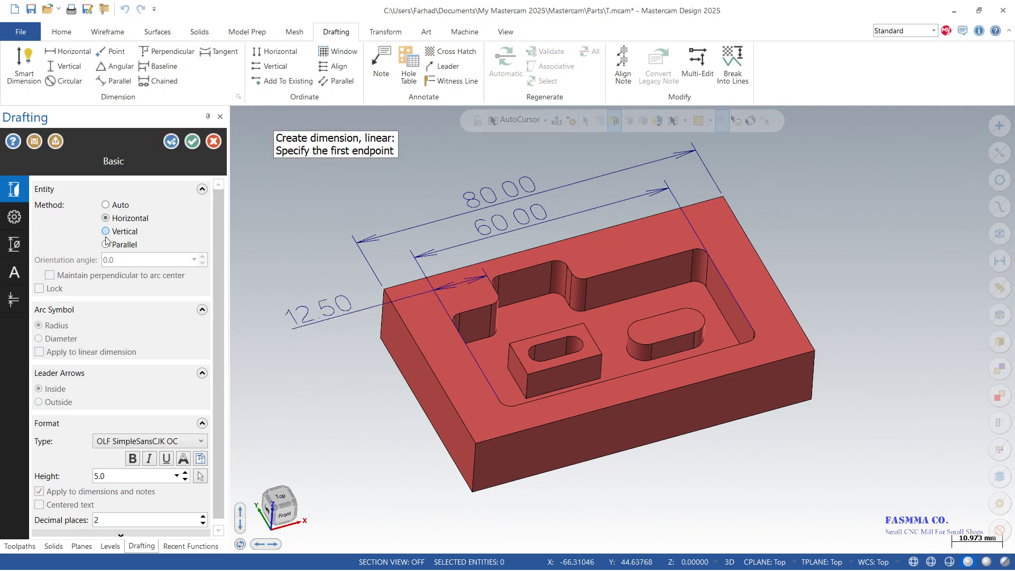
# Add a vertical dimension for the block's overall width along its left top edge, placing the text outside the block.
pyautogui.click(422, 355)
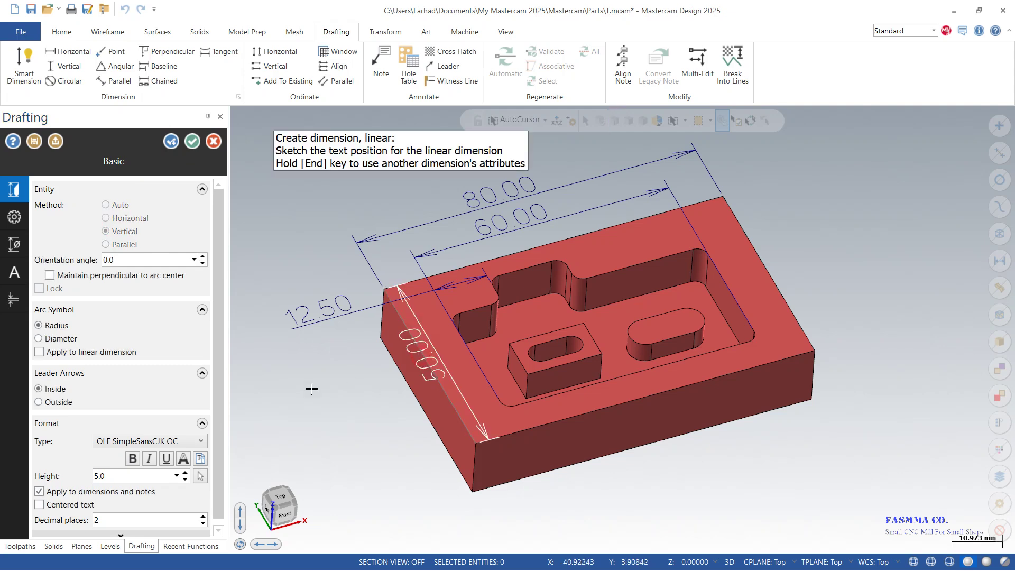
pyautogui.click(274, 404)
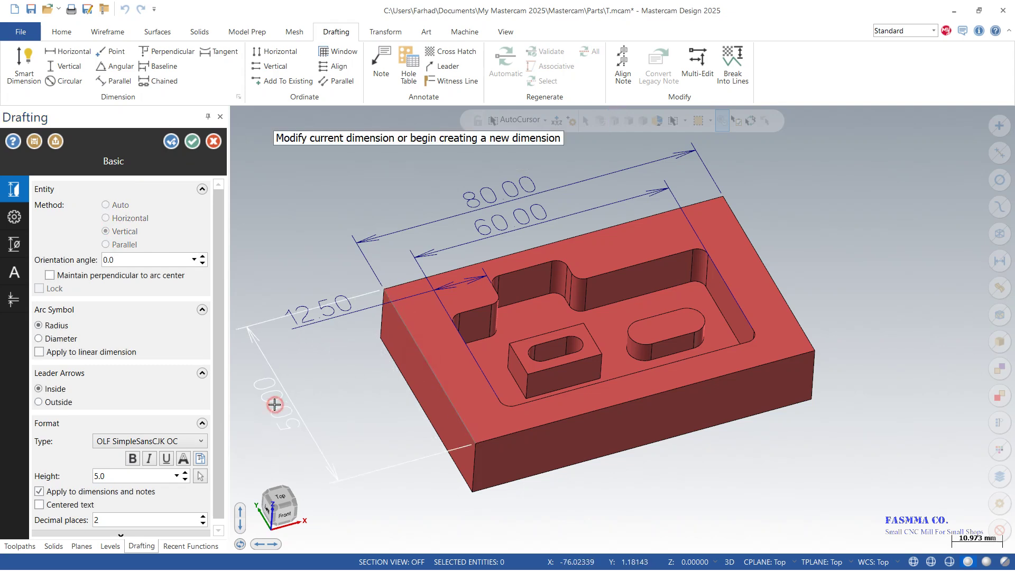
pyautogui.click(170, 143)
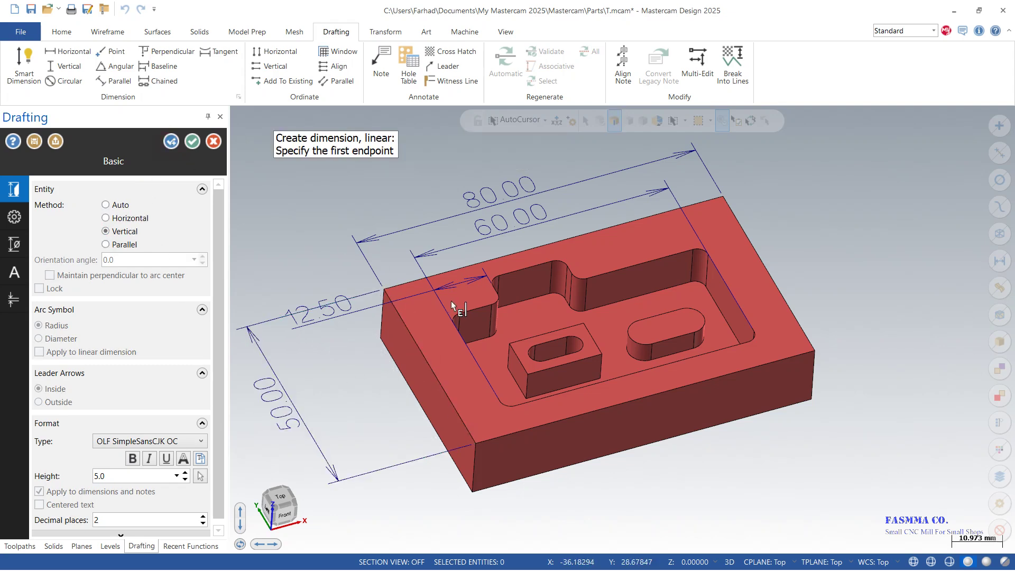
# Add a vertical dimension from the pocket's front edge to the block's front-left corner, placing the text outside the block.
pyautogui.click(525, 402)
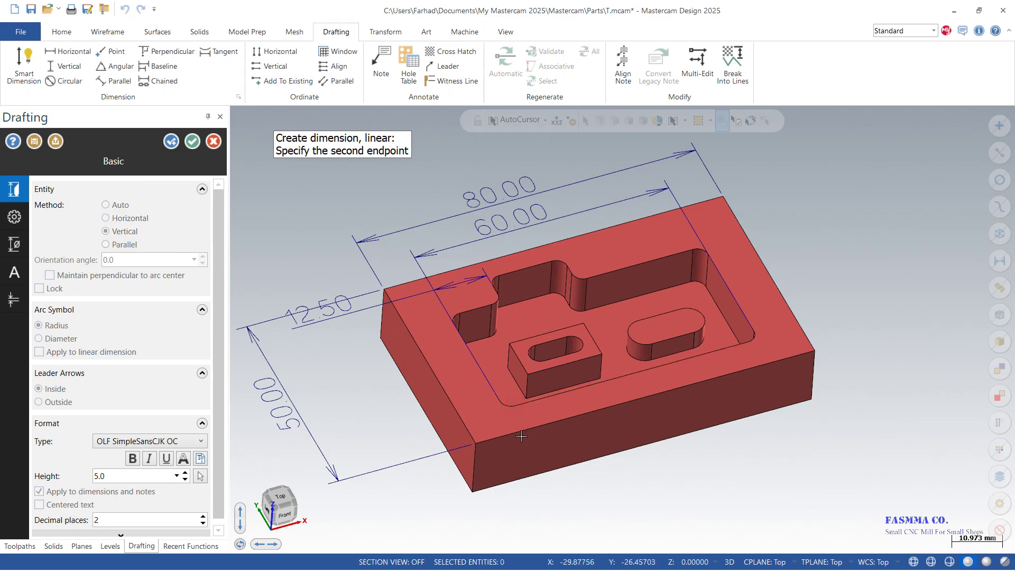
pyautogui.click(474, 443)
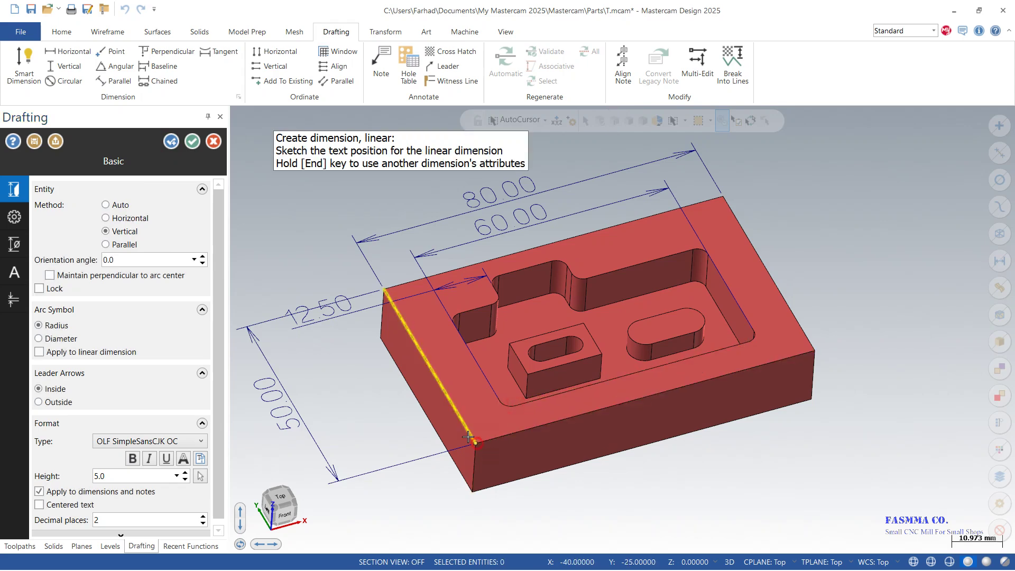
pyautogui.click(422, 508)
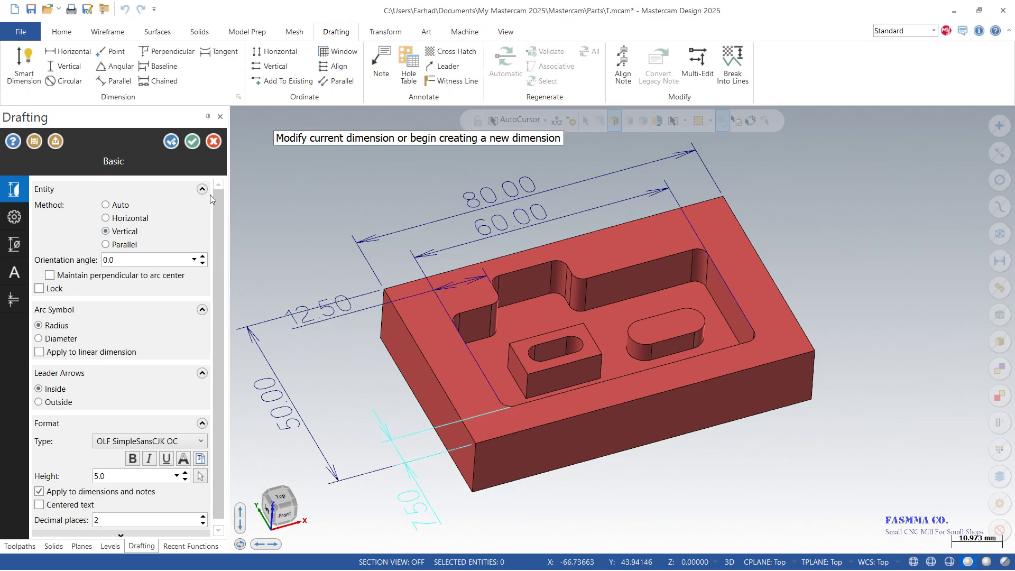
pyautogui.click(172, 144)
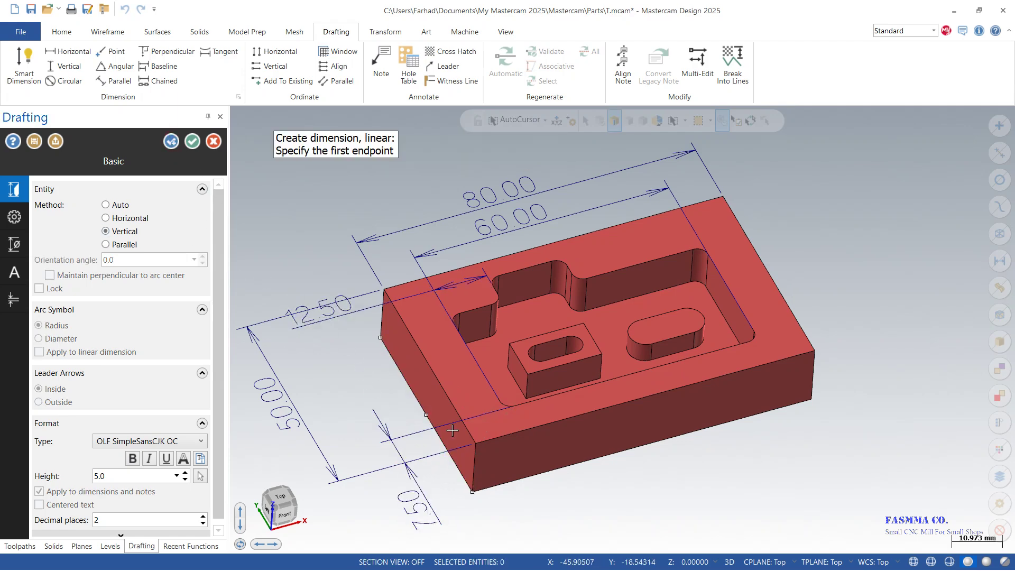
# Add a horizontal dimension from the block's front-left corner to the pocket's left edge, placing the text in front of the block.
pyautogui.click(474, 443)
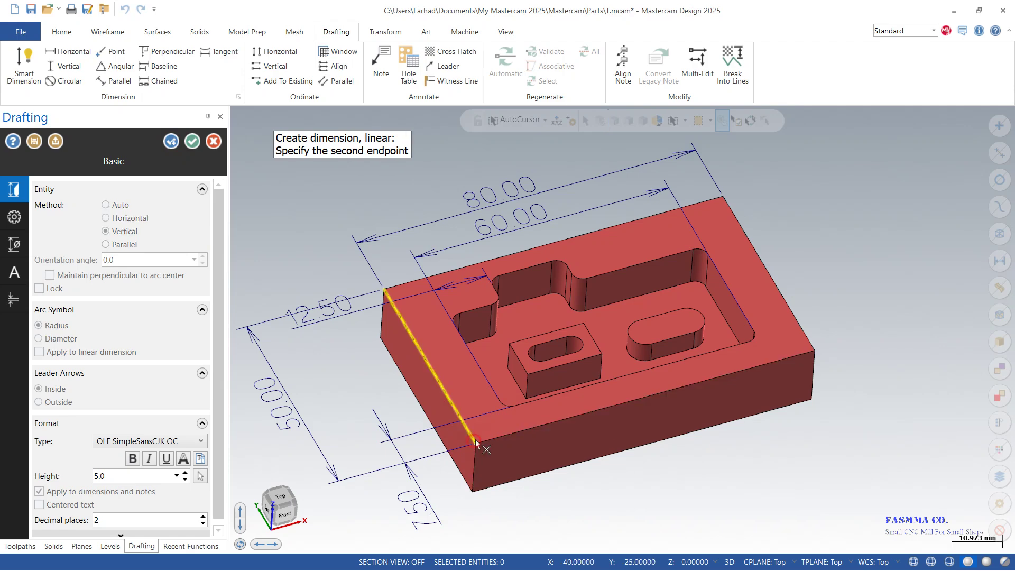
pyautogui.click(504, 405)
pyautogui.press('h')
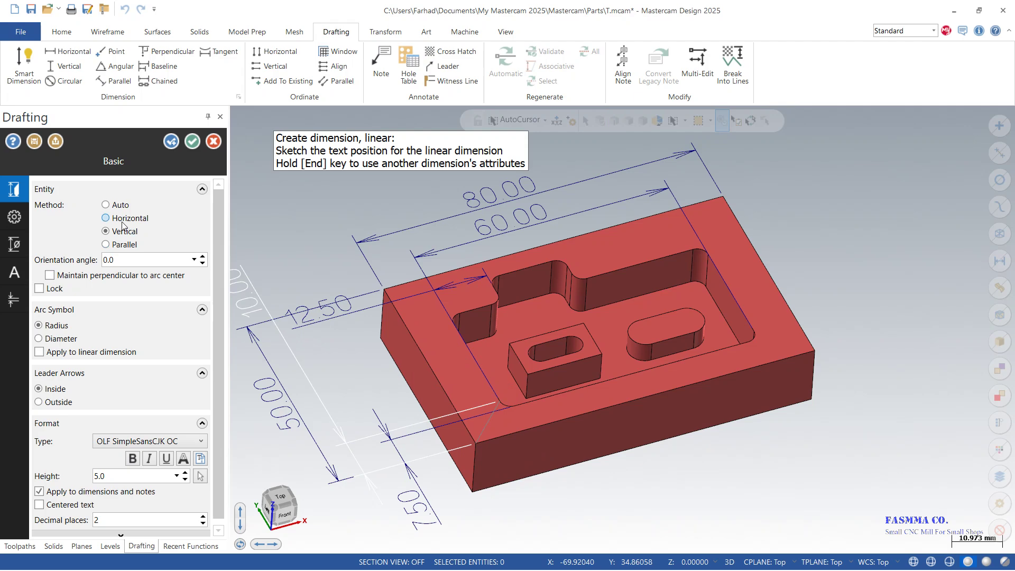
pyautogui.click(516, 515)
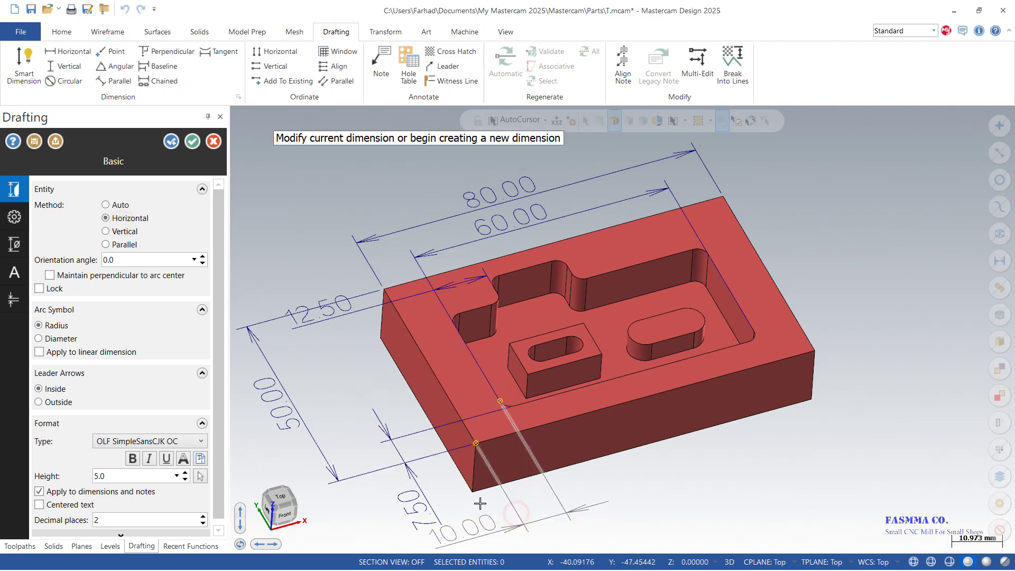
pyautogui.click(172, 142)
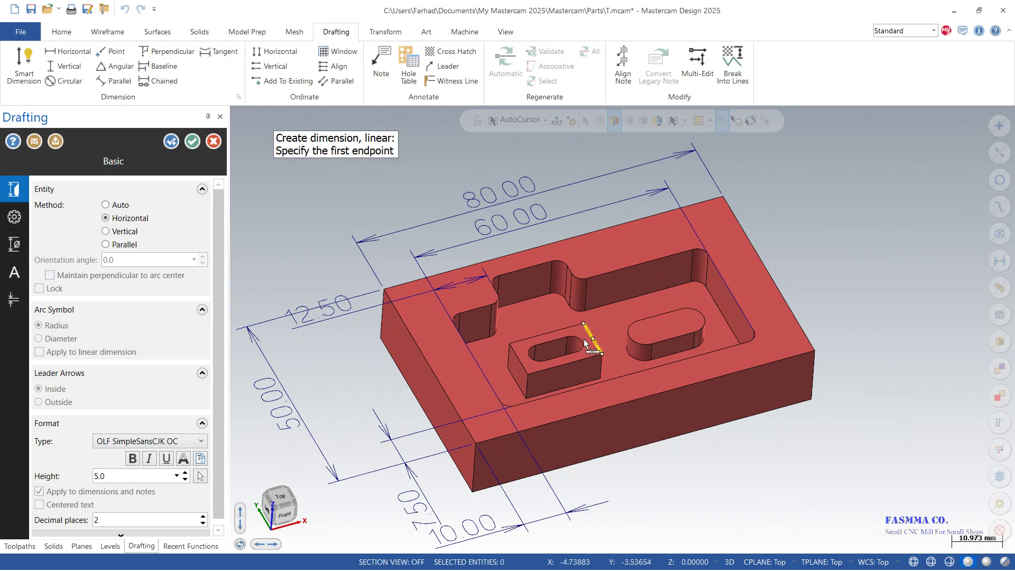
# Add a vertical dimension from the block's front-right corner to the oblong island's right end, placing the text beyond the block's right side.
pyautogui.click(818, 353)
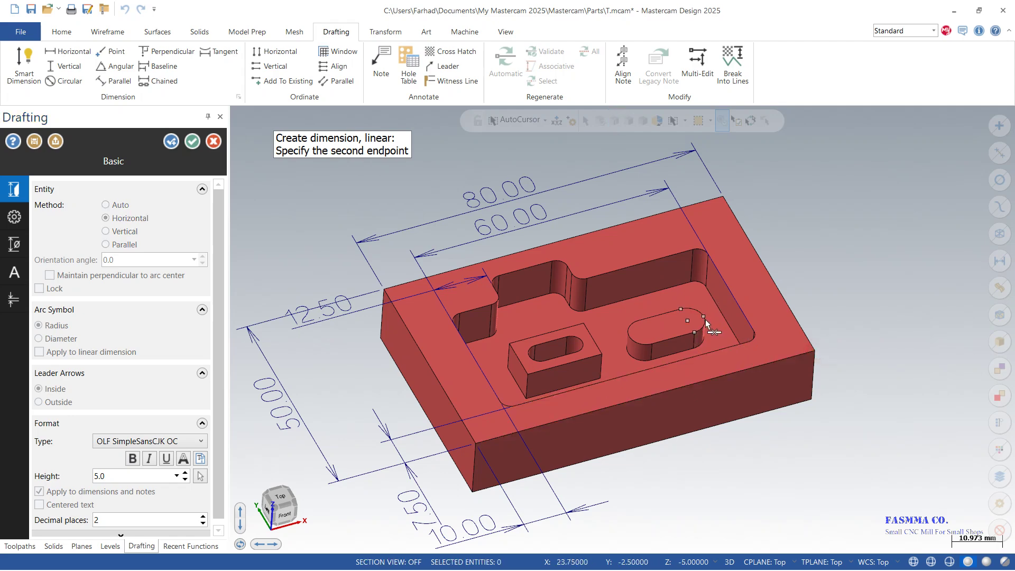
pyautogui.click(706, 324)
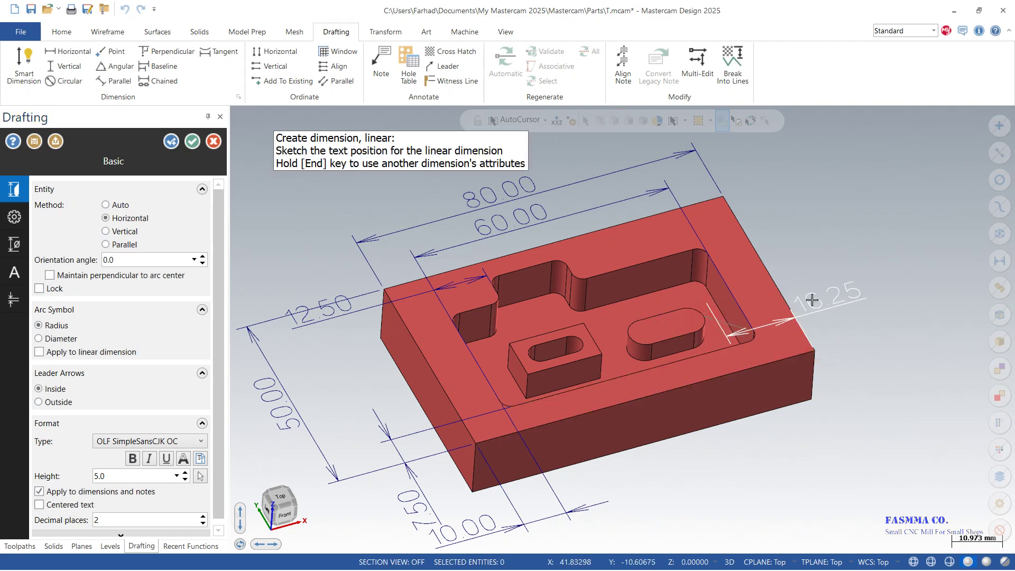
pyautogui.click(128, 230)
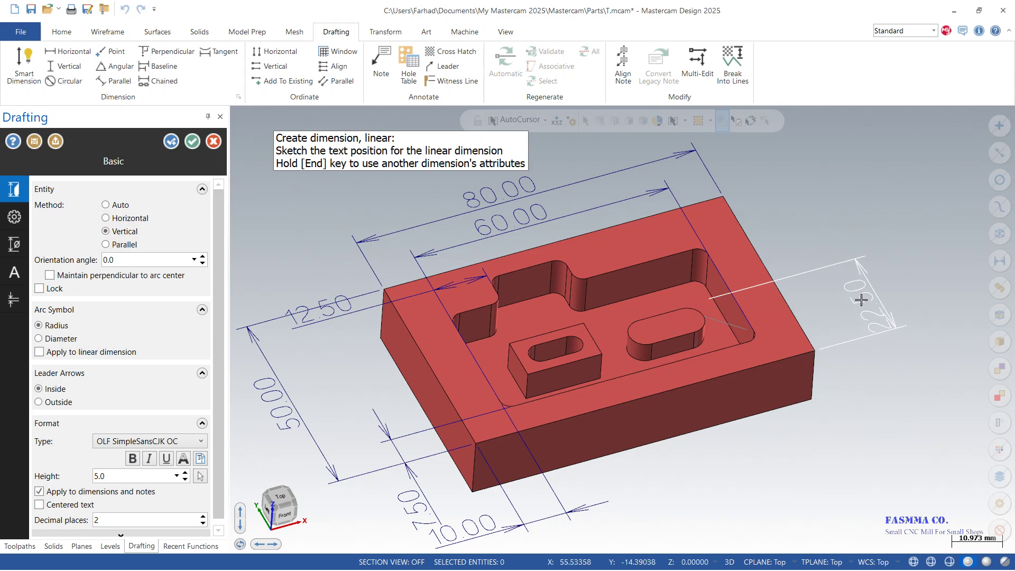
pyautogui.click(861, 299)
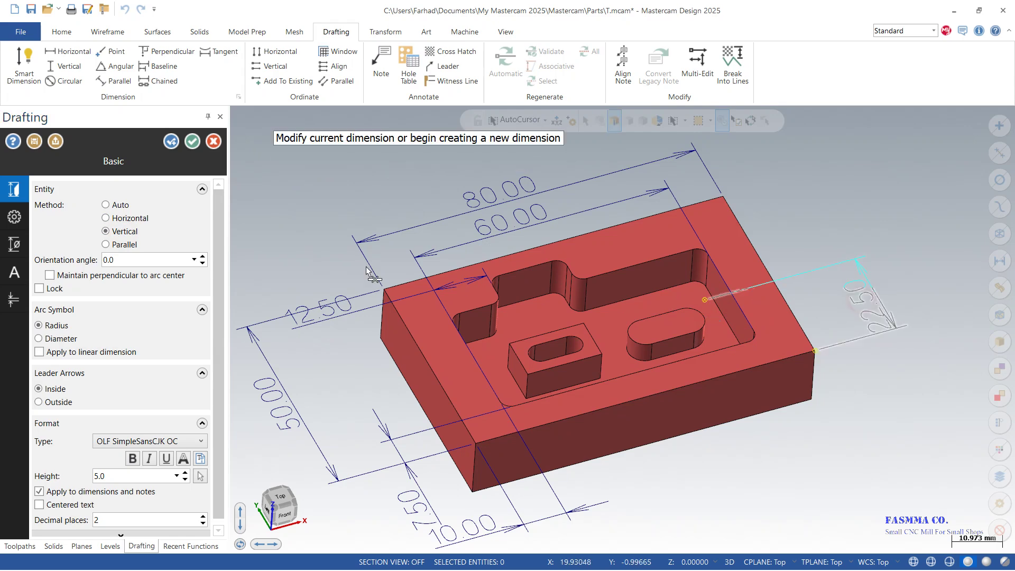
pyautogui.click(171, 141)
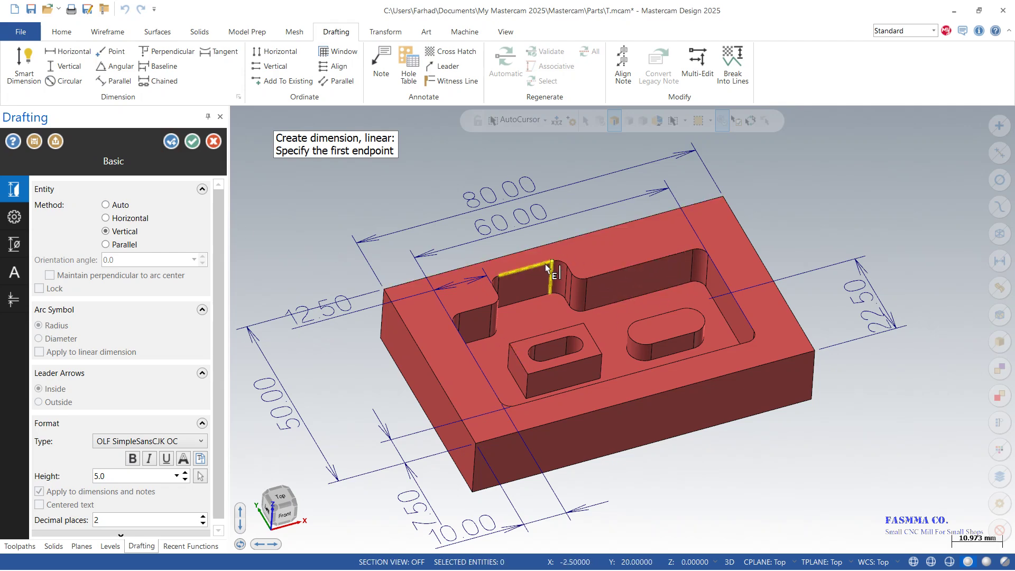
# Add a vertical dimension for the pocket's full width, placing it beyond the block's right side, outside the oblong island's location dimension.
pyautogui.click(748, 346)
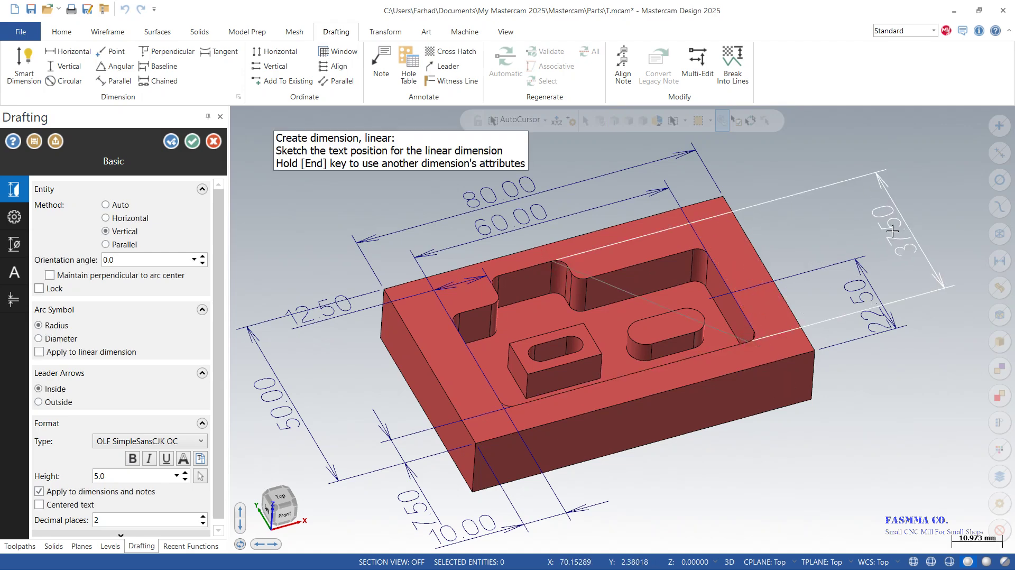
pyautogui.click(893, 231)
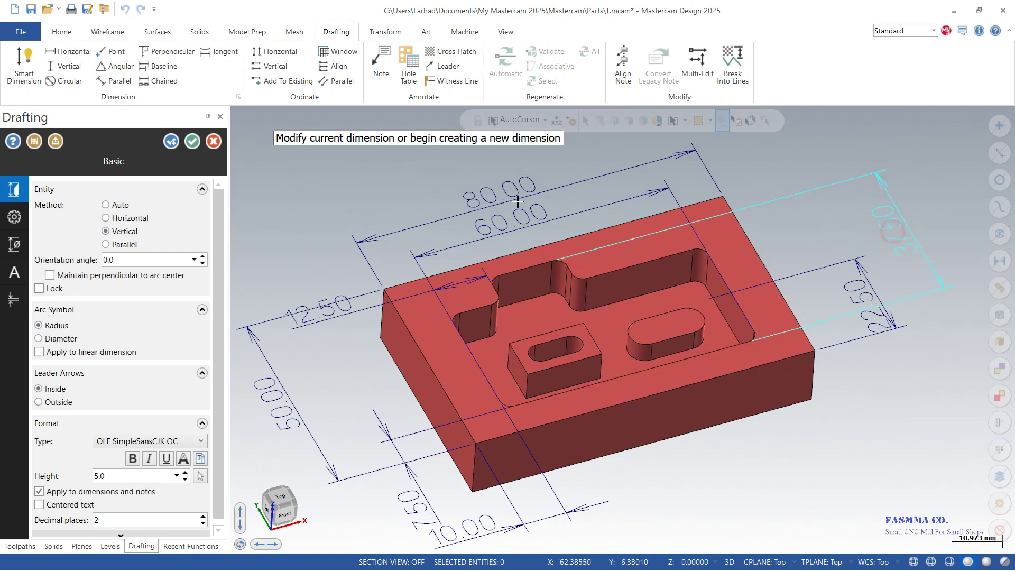
pyautogui.click(172, 142)
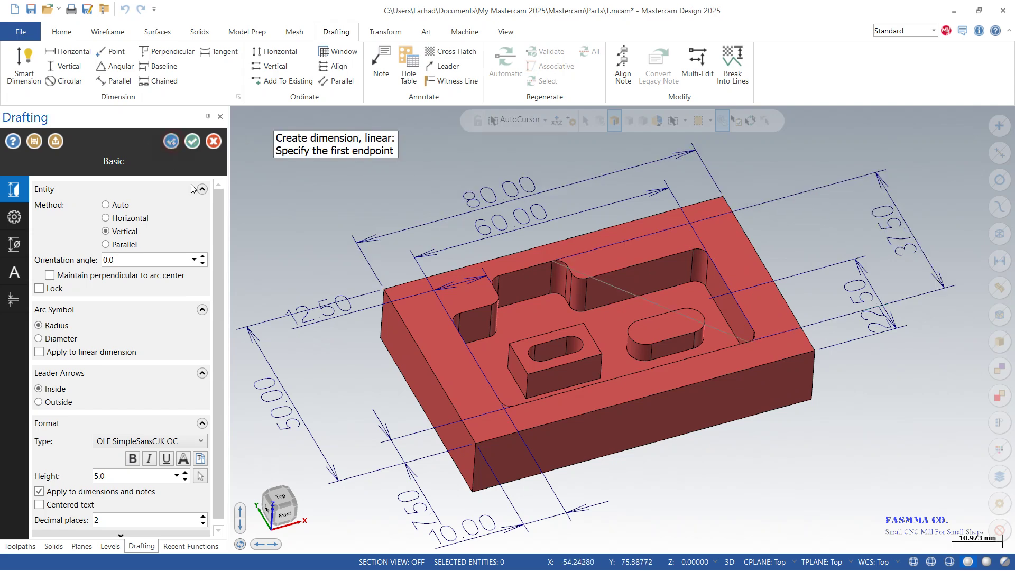
# Add a horizontal dimension for the width of the pocket's deeper rear recess, placing the text just behind the recess.
pyautogui.click(568, 267)
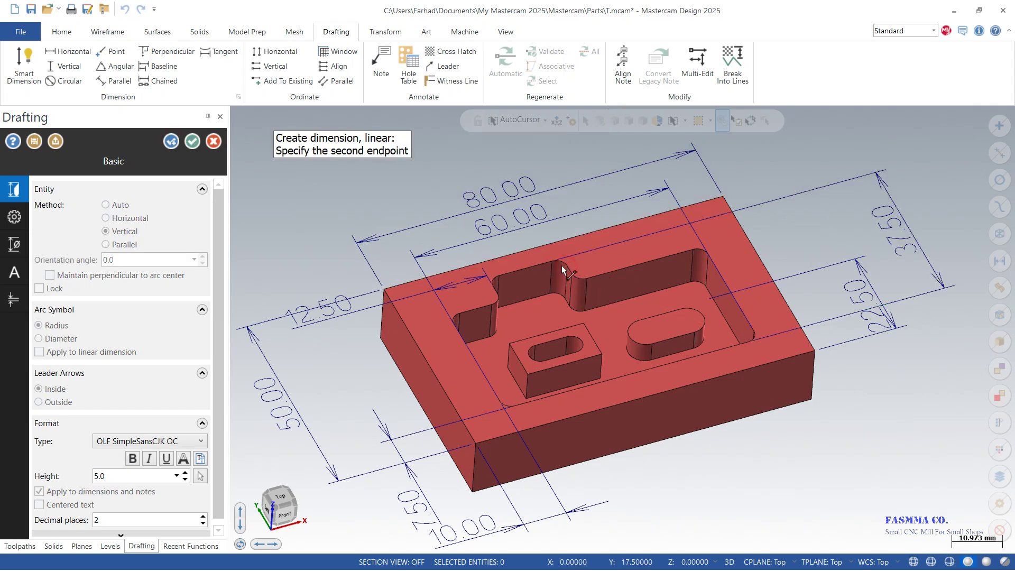
pyautogui.click(493, 289)
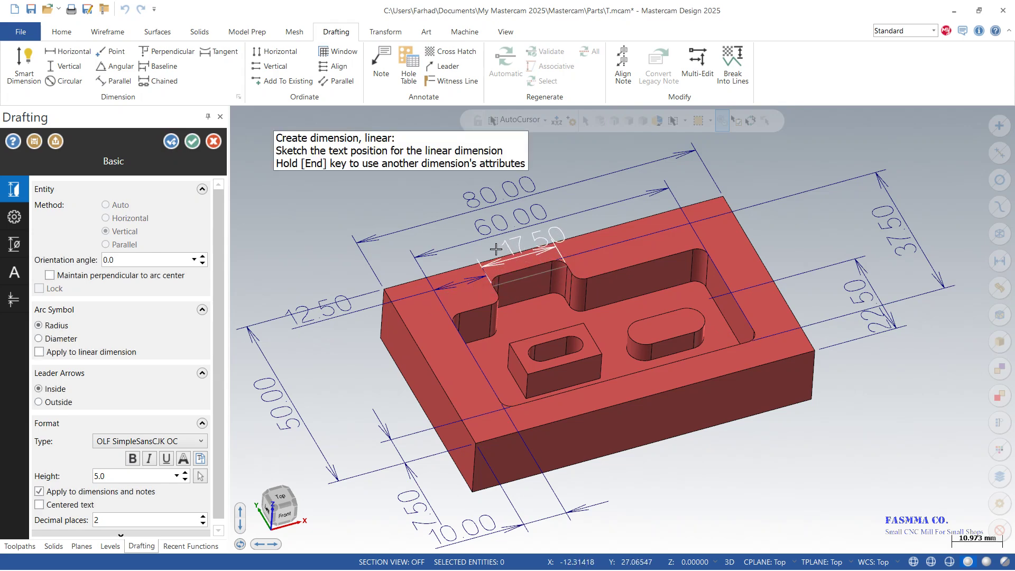
pyautogui.click(509, 250)
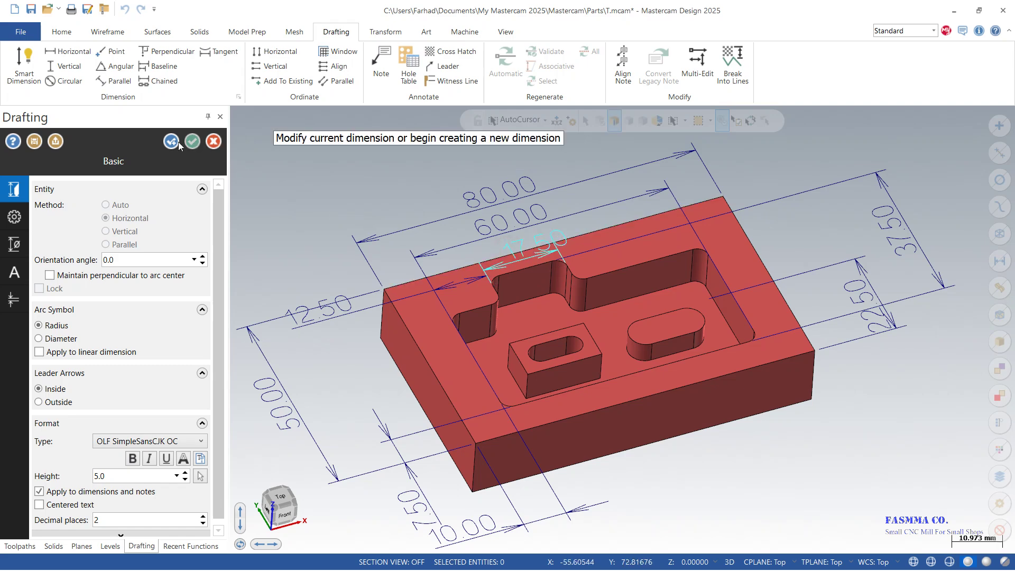
pyautogui.click(165, 140)
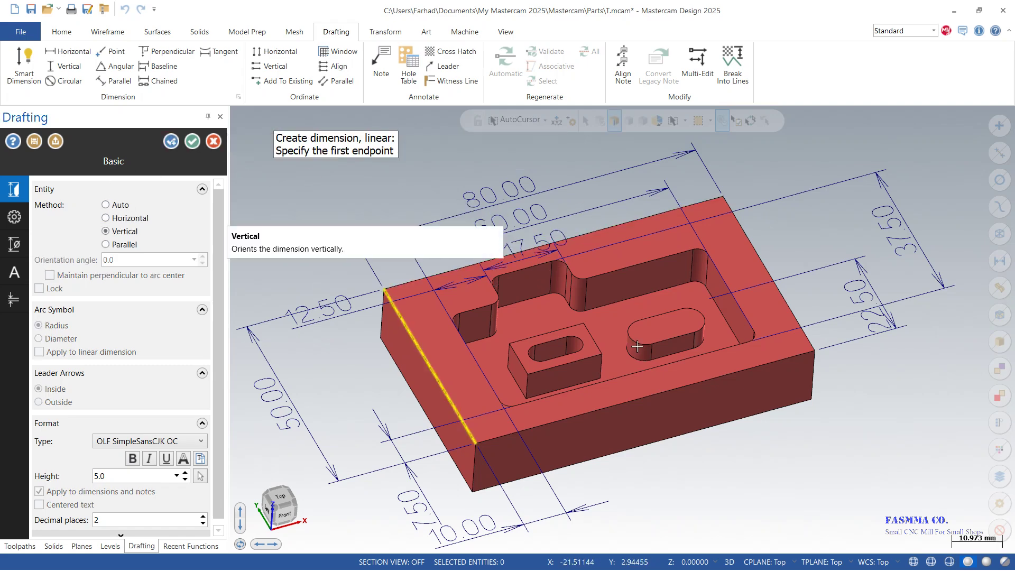
# Add a horizontal dimension for the rectangular island's length, placing the text just behind the island.
pyautogui.click(589, 357)
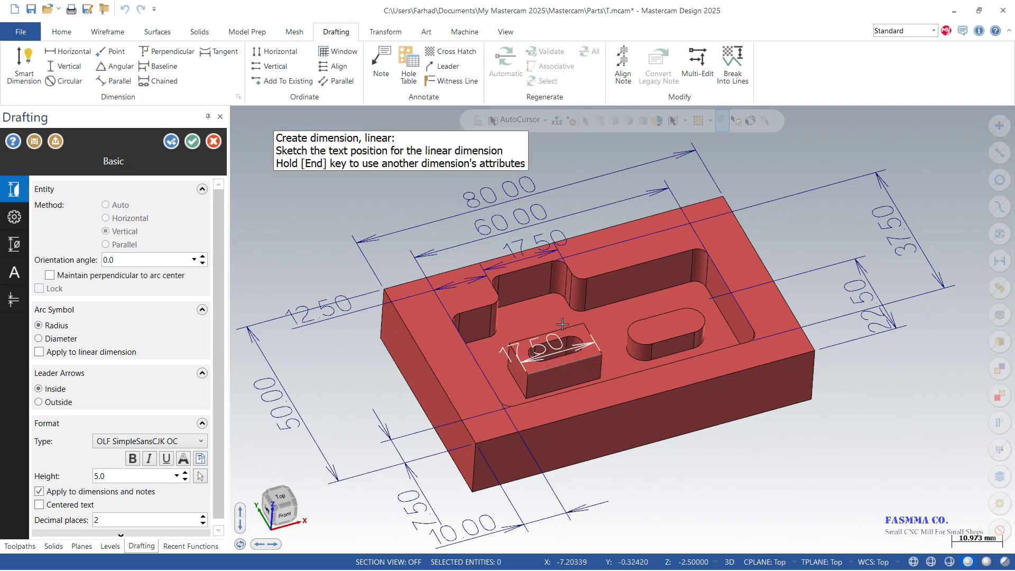
pyautogui.click(549, 315)
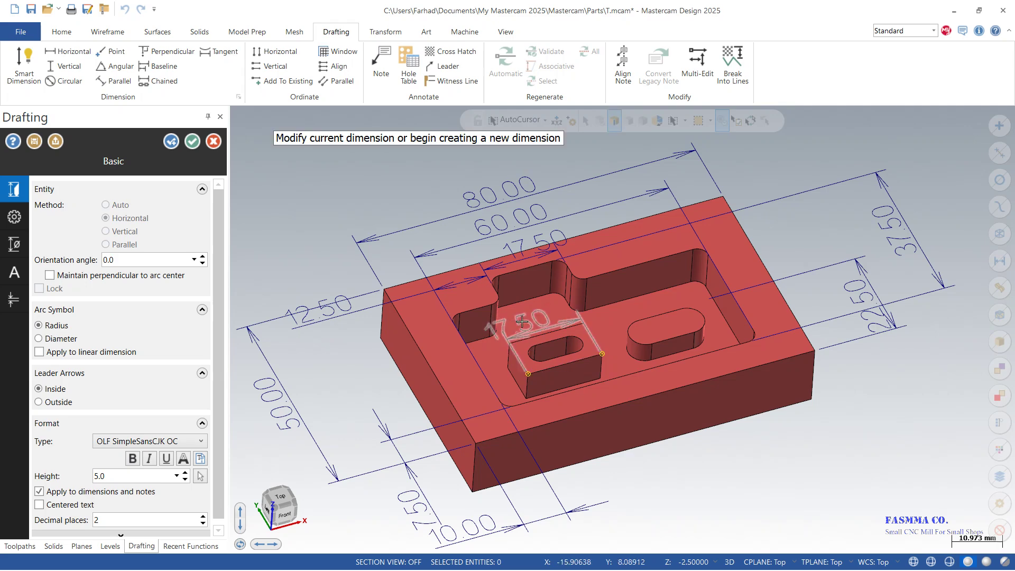
pyautogui.click(178, 141)
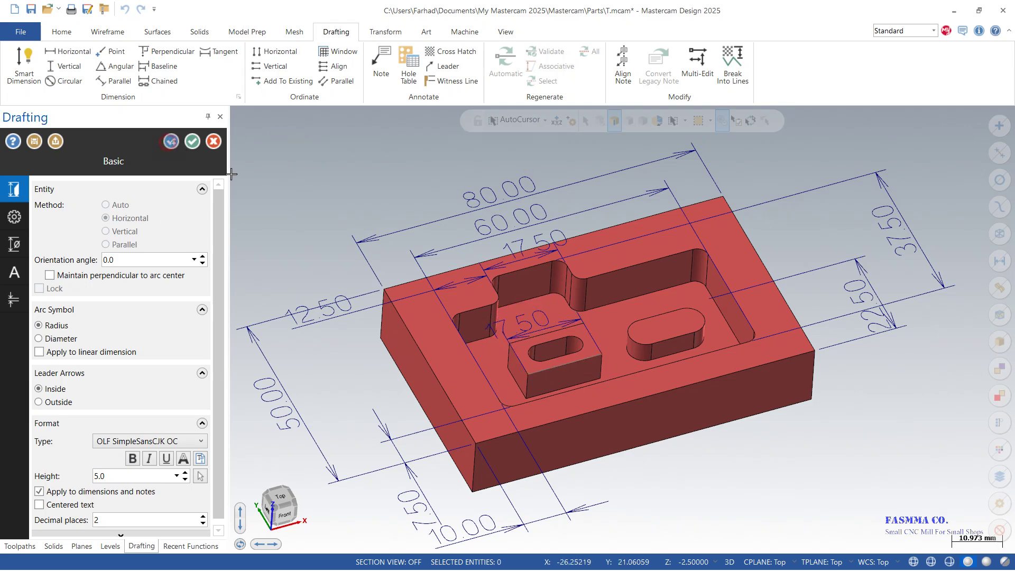
# Add a vertical dimension for the rectangular island's width, placing the text in front of the block.
pyautogui.click(591, 335)
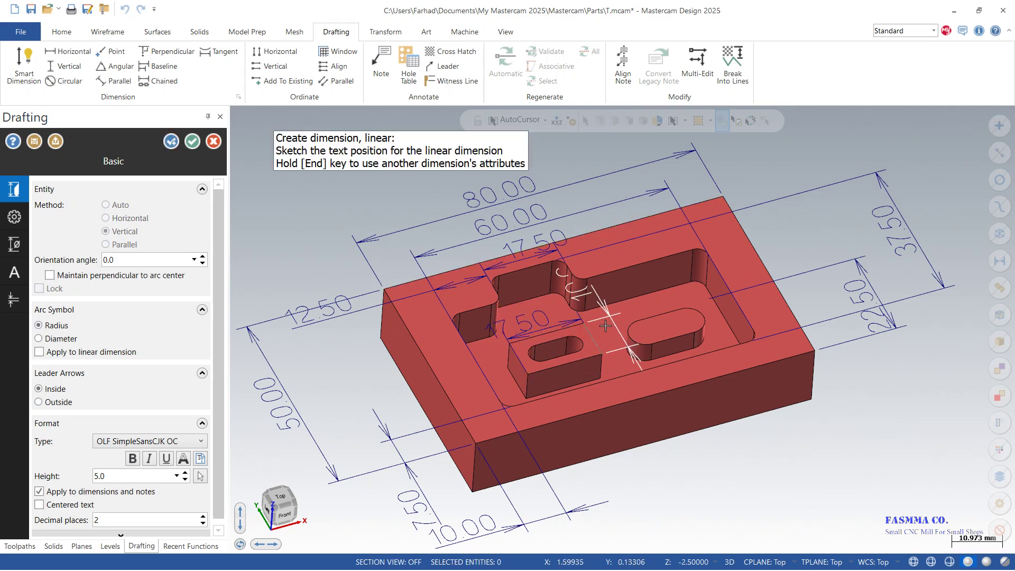
pyautogui.click(680, 472)
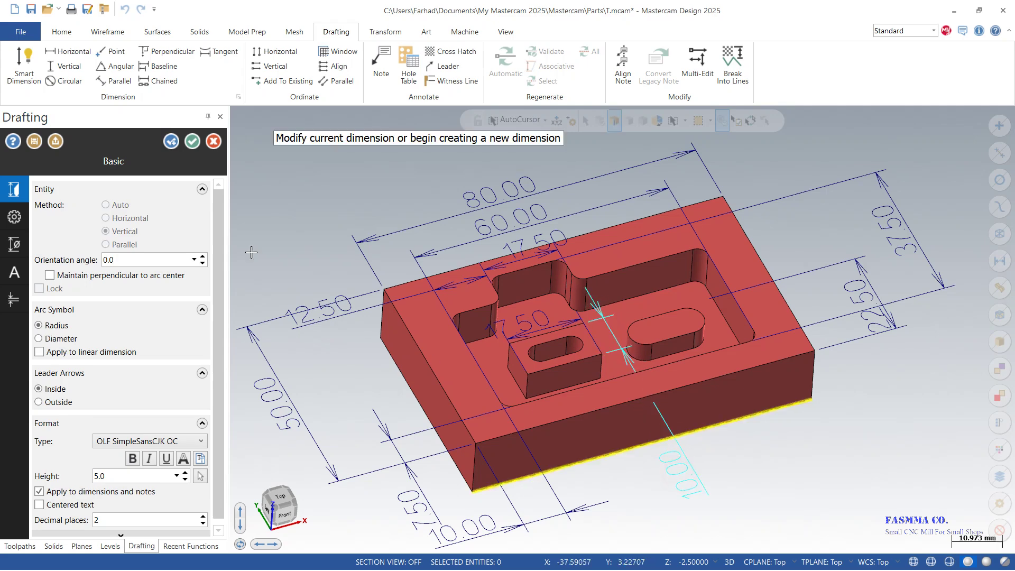
pyautogui.click(191, 144)
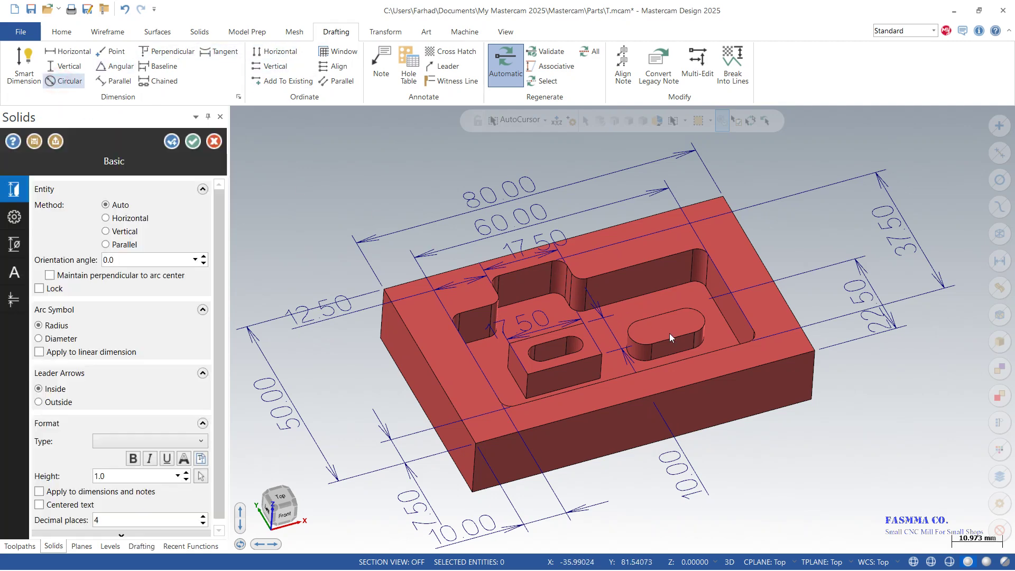
# Add a radius dimension to the oblong island's right rounded end, placing the text beyond the block's front-right corner.
pyautogui.click(705, 323)
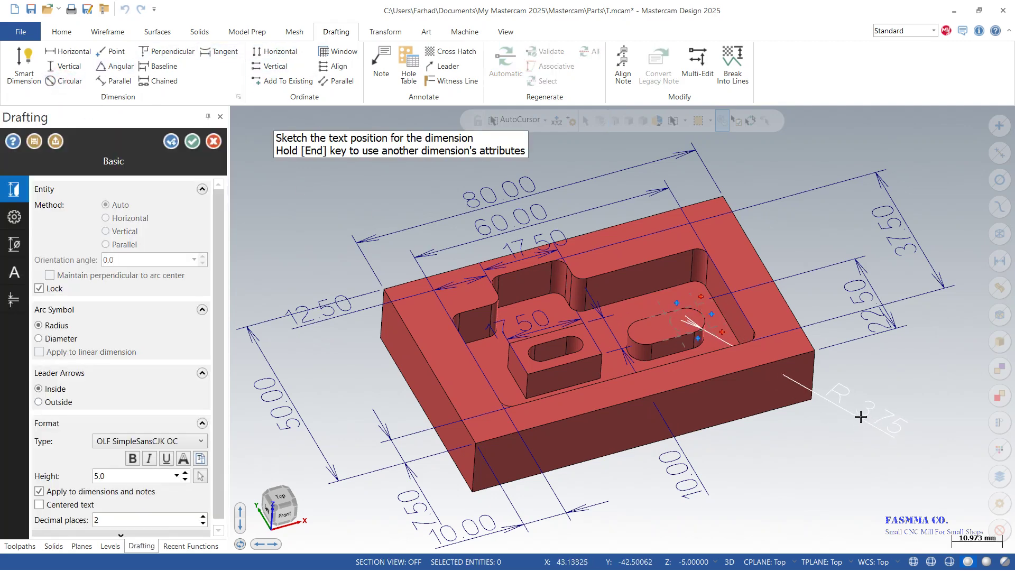
pyautogui.click(860, 419)
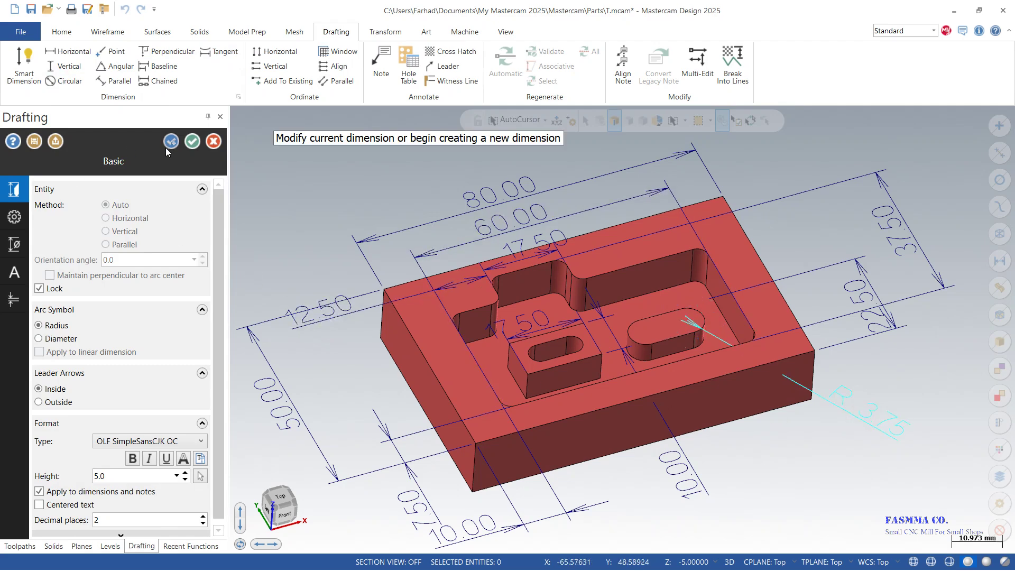
pyautogui.click(192, 143)
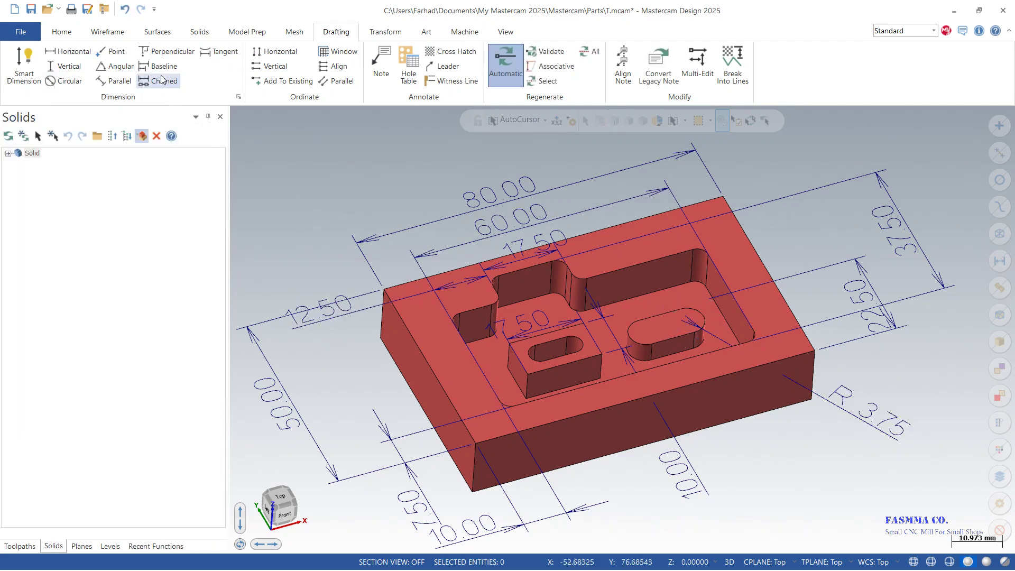
# Add a horizontal dimension from the pocket's front-left corner to the oblong island's right rounded end, placing the text in front of the block.
pyautogui.click(67, 51)
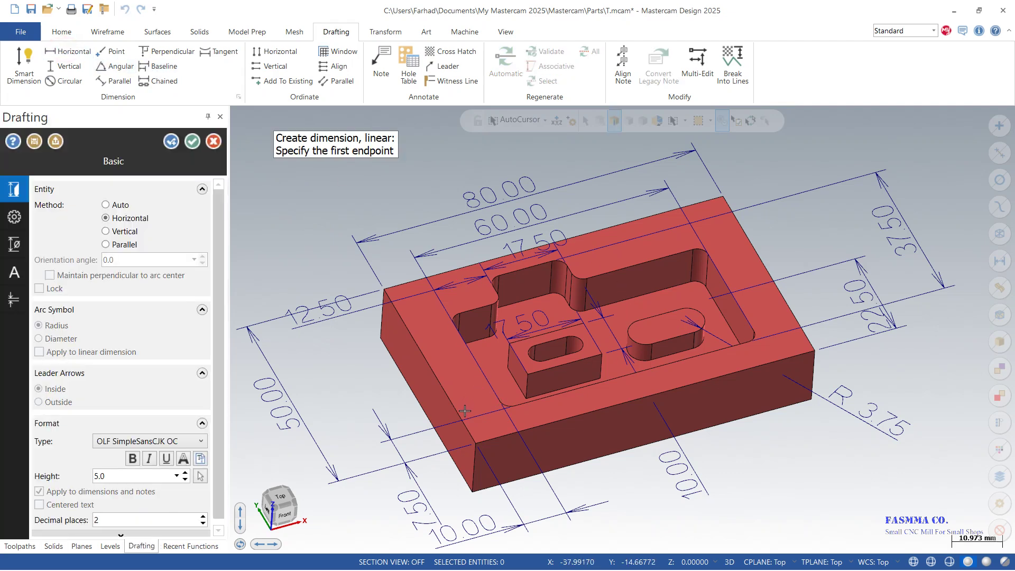
pyautogui.click(499, 404)
pyautogui.click(679, 338)
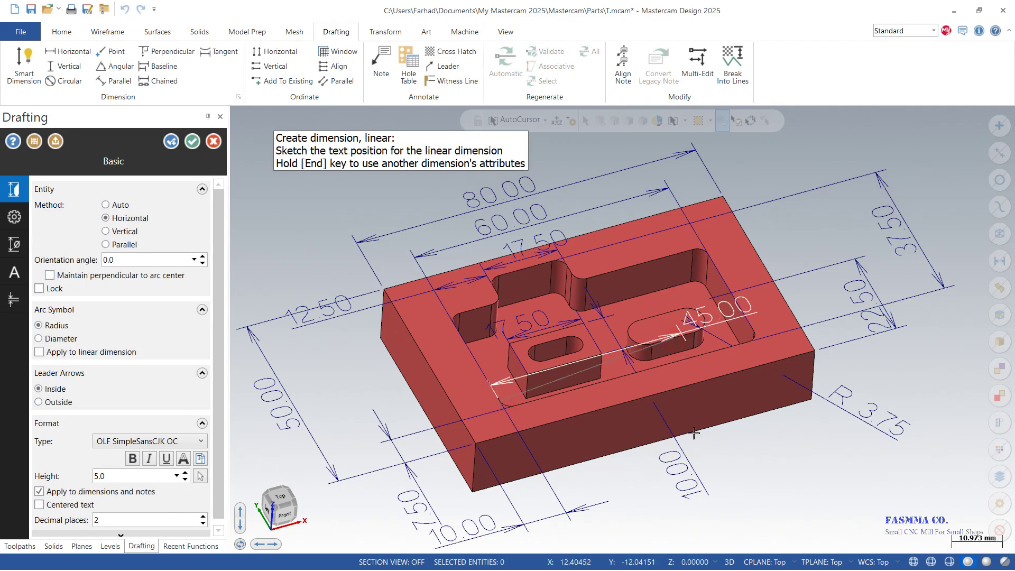
pyautogui.click(743, 519)
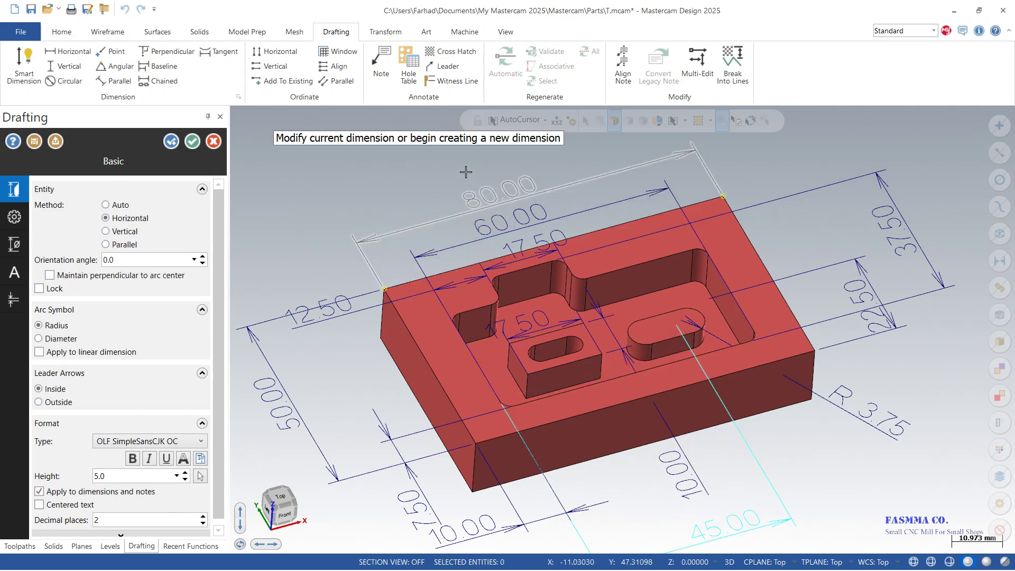
pyautogui.click(170, 141)
pyautogui.scroll(-1, 574, 305)
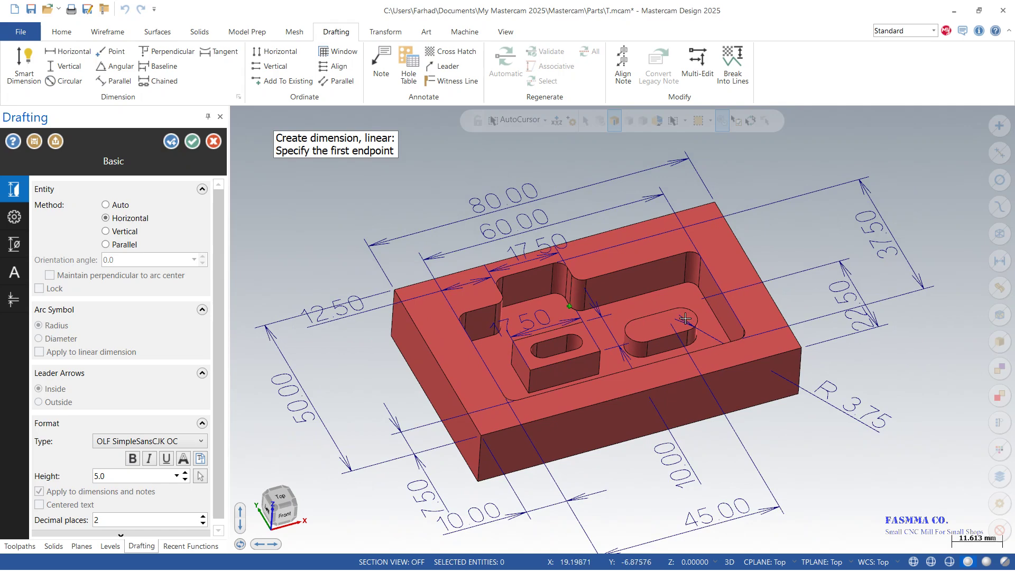
pyautogui.click(644, 346)
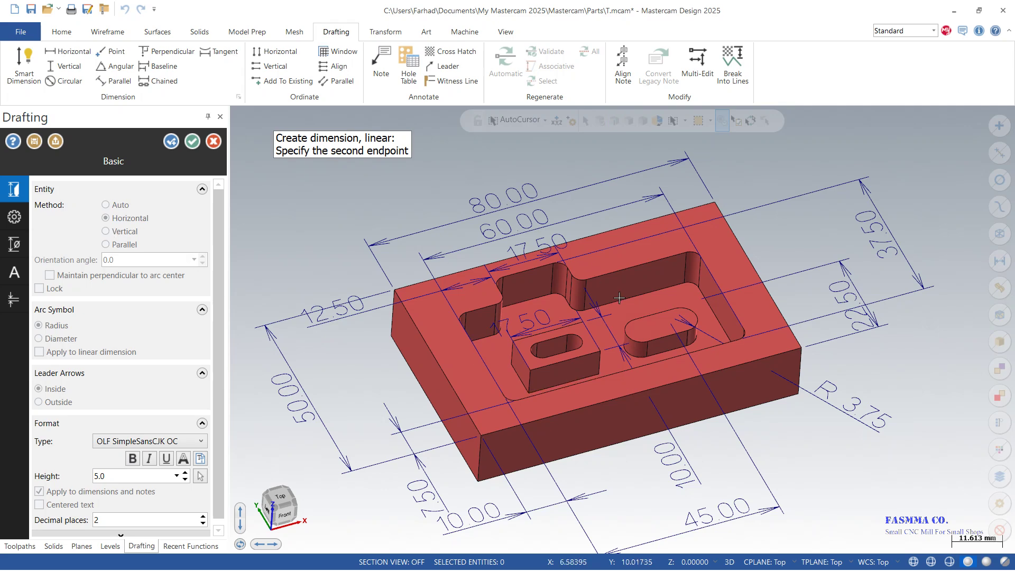
pyautogui.click(625, 333)
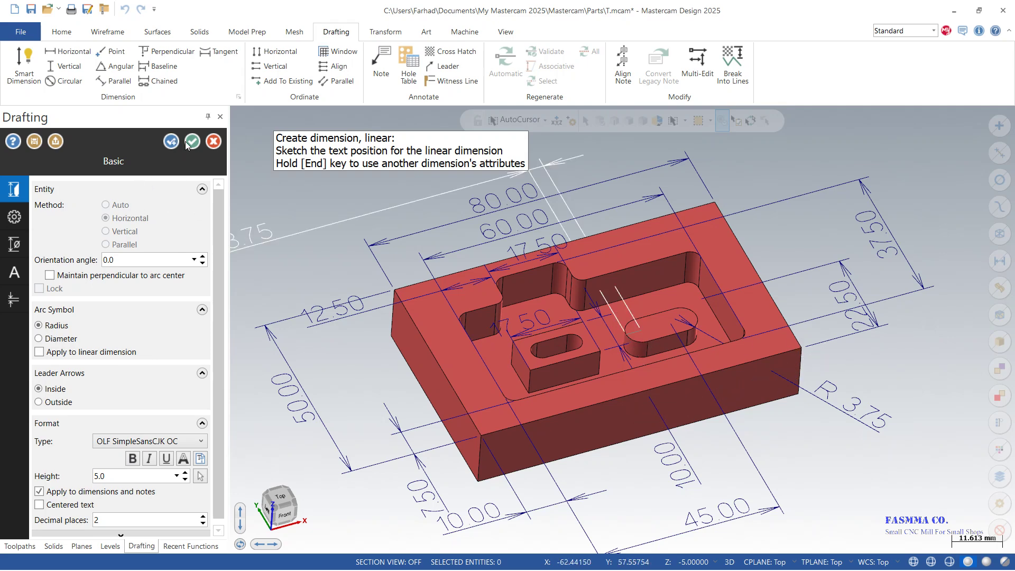
pyautogui.click(213, 142)
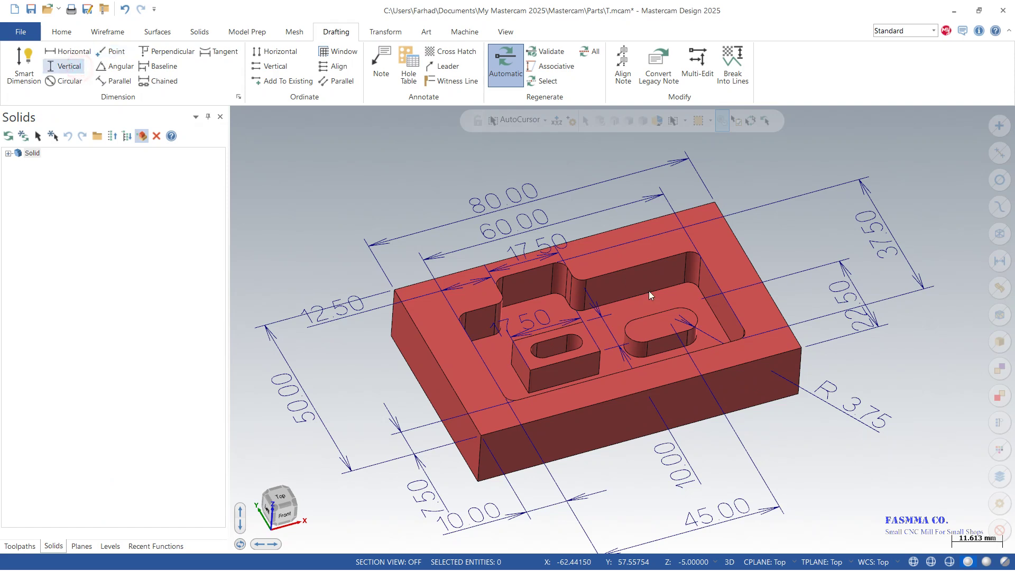
pyautogui.click(638, 390)
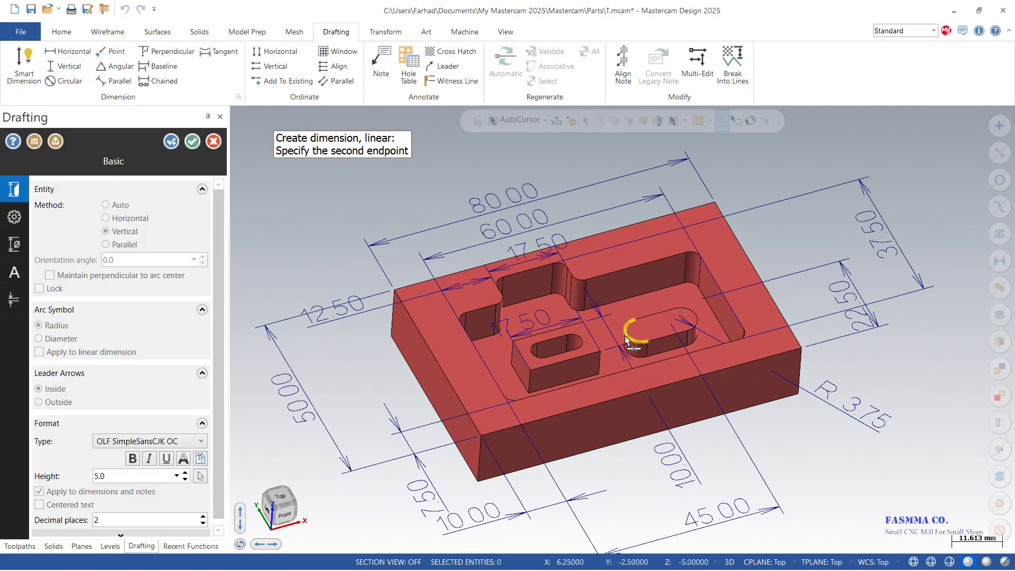
pyautogui.click(626, 337)
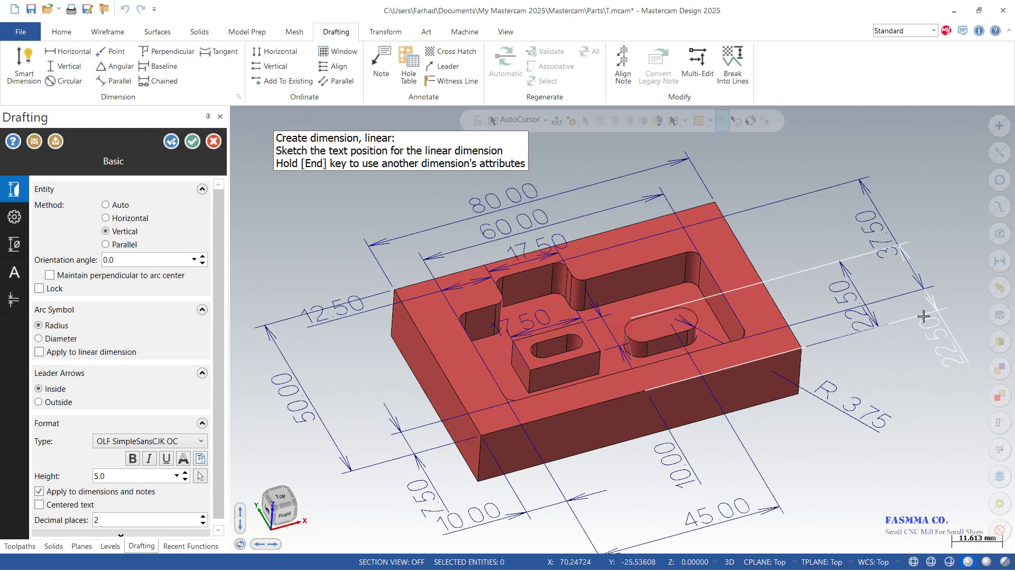
pyautogui.press('Escape')
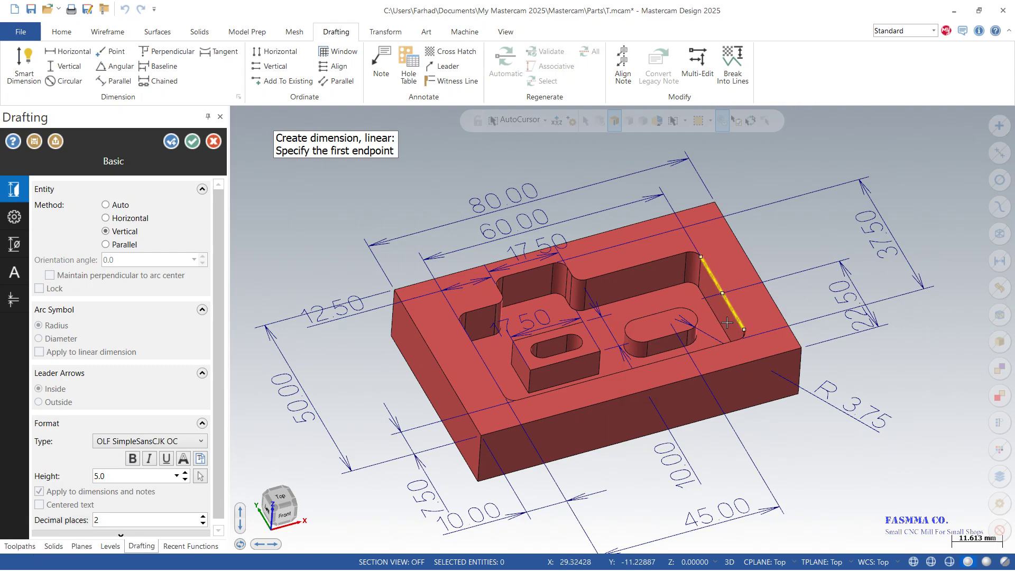
# Add a horizontal dimension for the through slot's overall length, placing the text below the block's front edge.
pyautogui.moveTo(793, 339); pyautogui.dragTo(685, 366, button='middle')
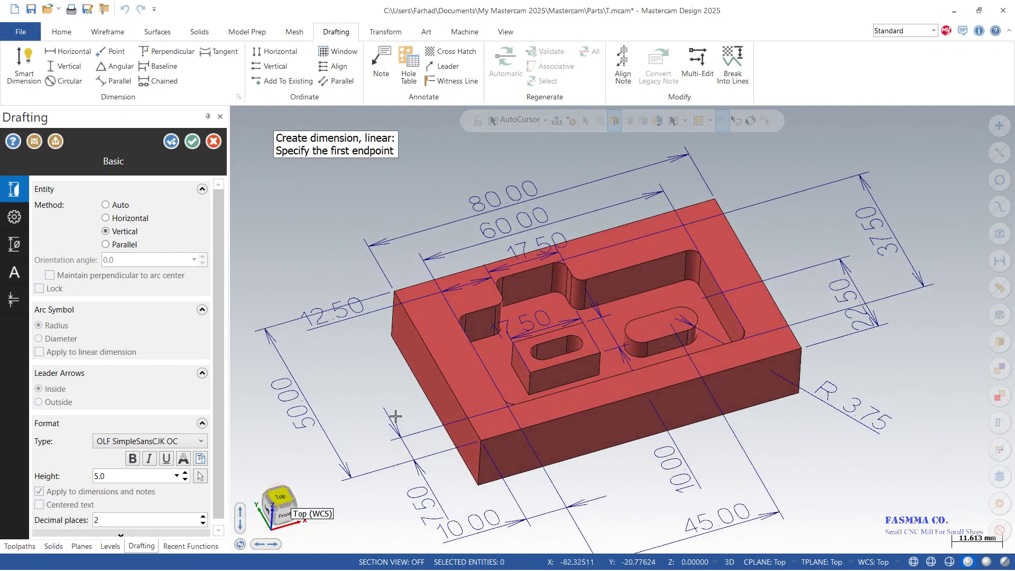
pyautogui.click(276, 498)
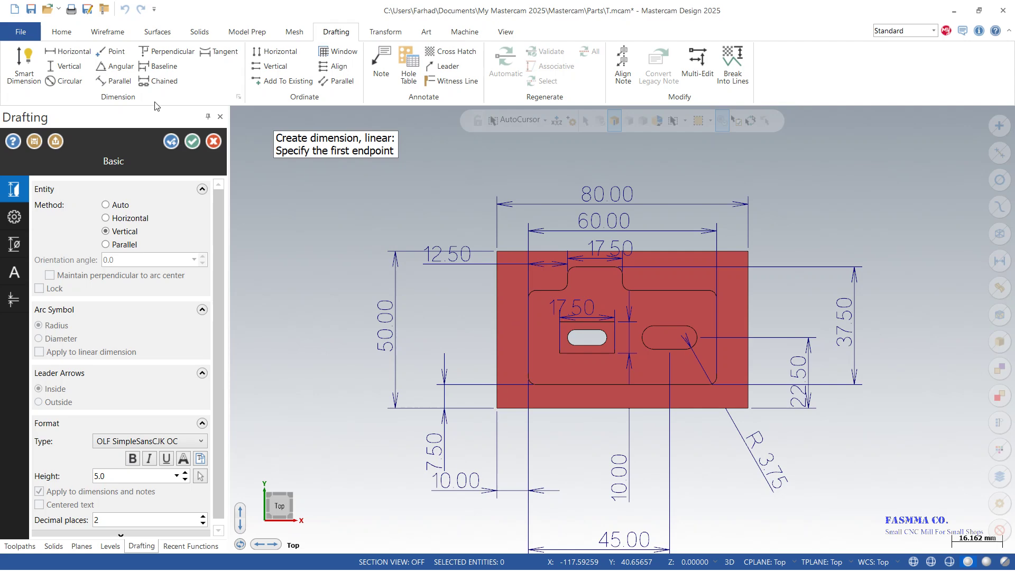
pyautogui.click(67, 51)
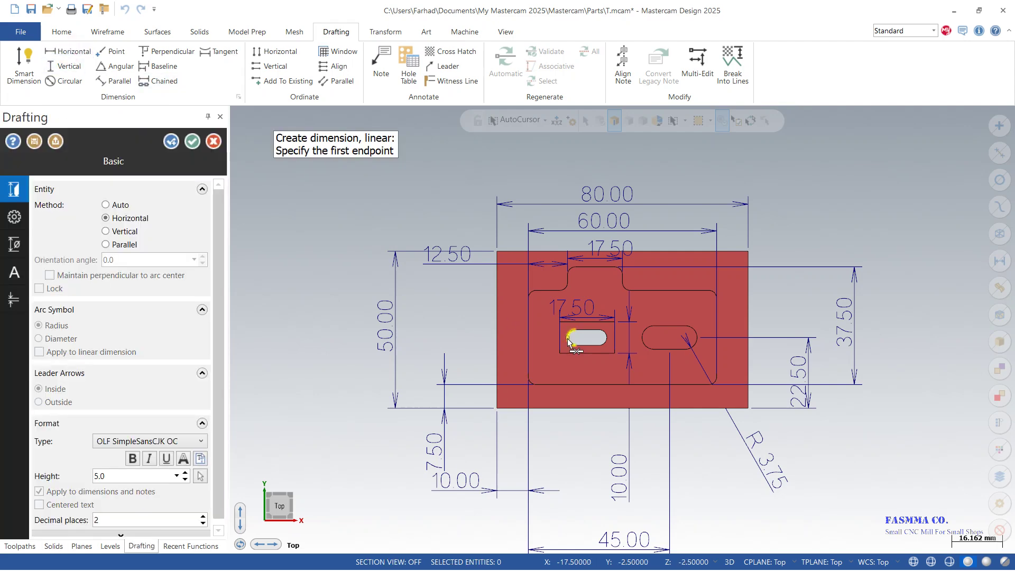
pyautogui.click(568, 340)
pyautogui.click(609, 342)
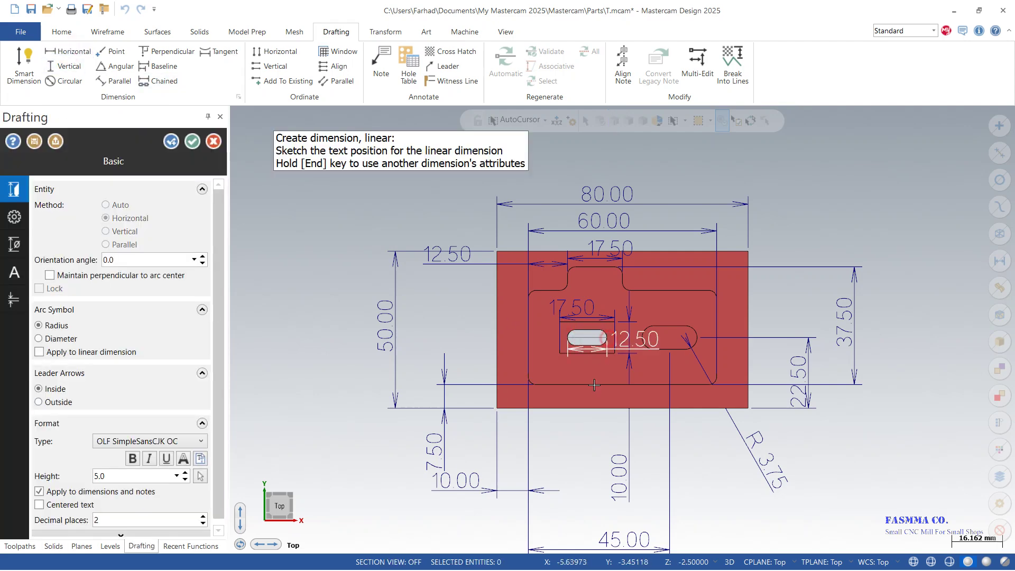
pyautogui.click(587, 437)
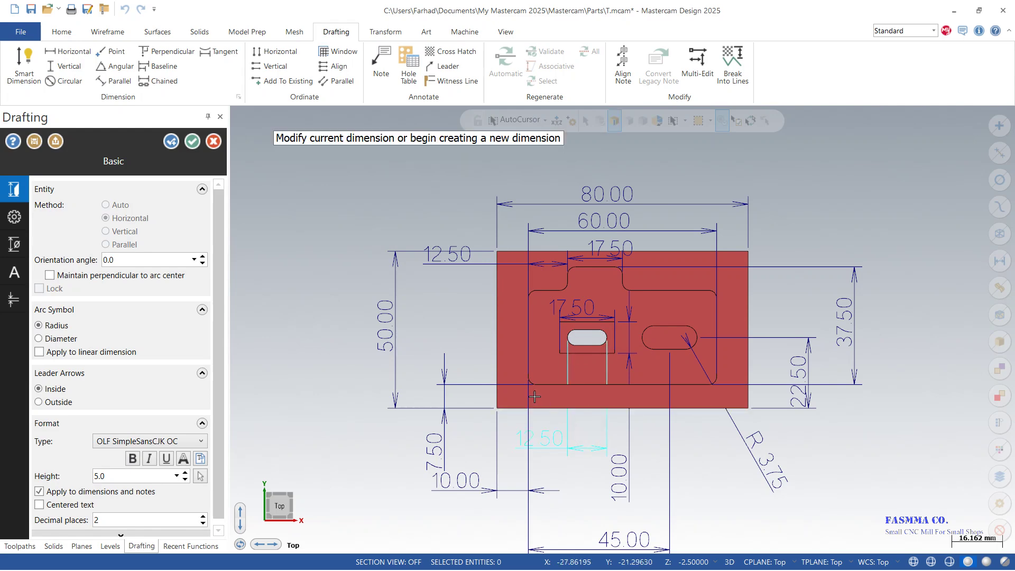
pyautogui.click(174, 142)
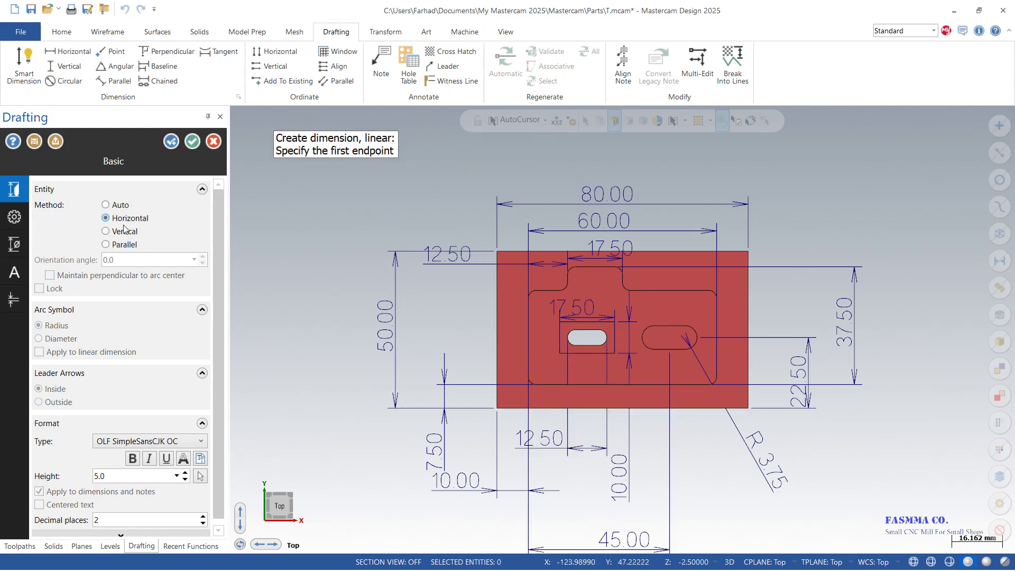
# Add a vertical dimension for the through slot's width, placing the text beside the block's left edge.
pyautogui.click(587, 346)
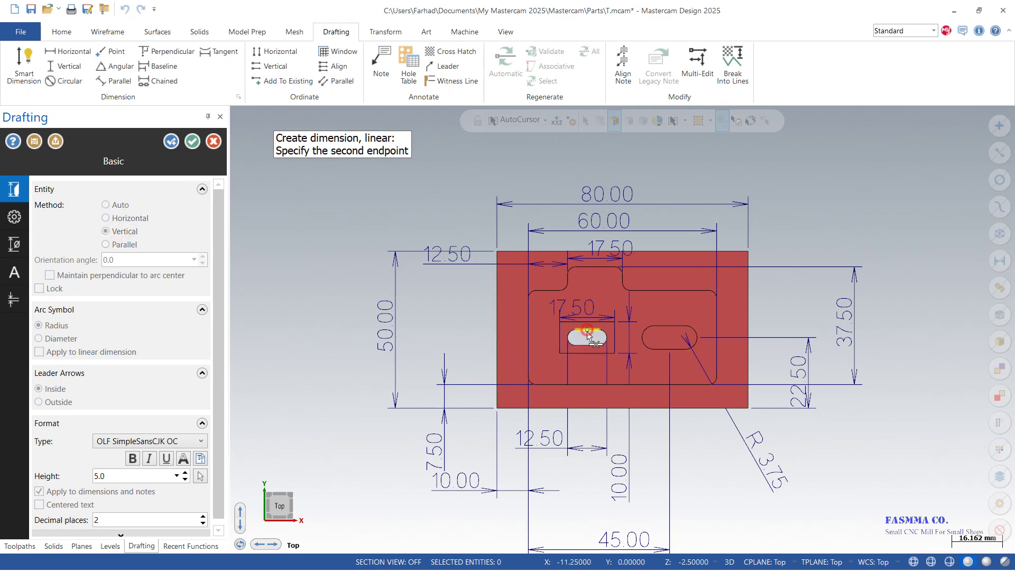
pyautogui.click(587, 330)
pyautogui.click(479, 333)
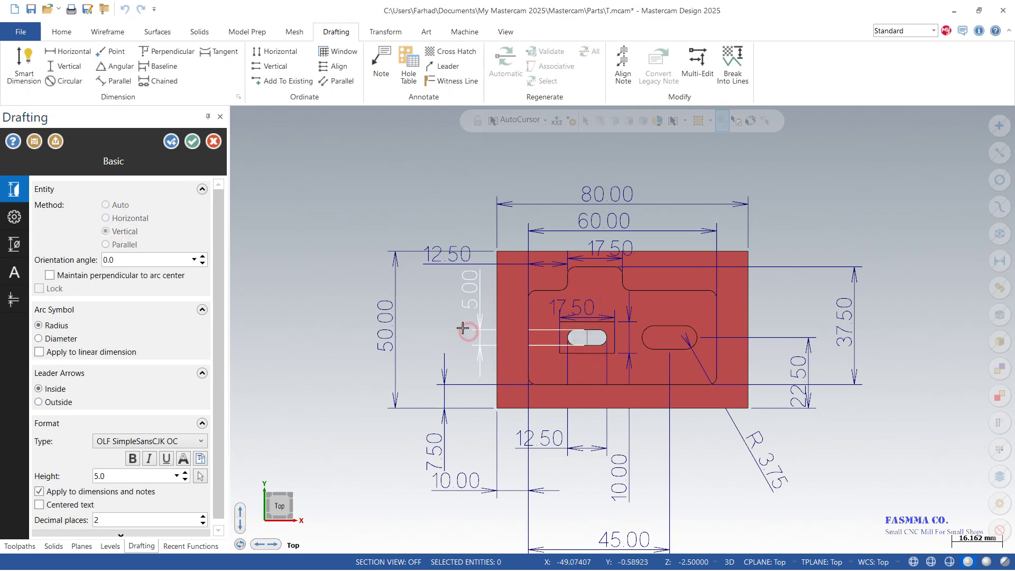
pyautogui.click(192, 142)
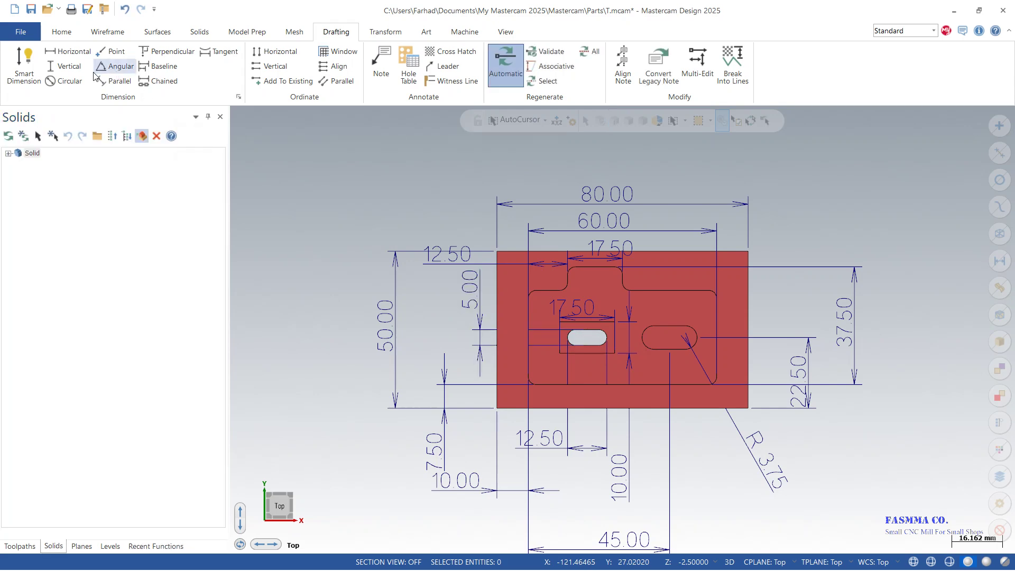
# Add a radius dimension to the through slot's left rounded end, placing the text beyond the block's back-left corner.
pyautogui.click(62, 81)
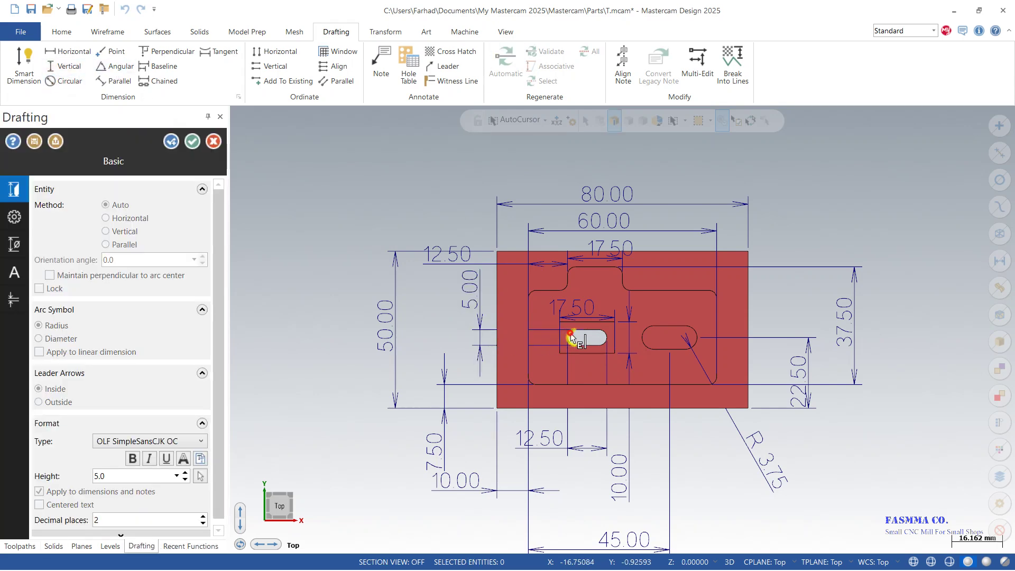
pyautogui.click(569, 337)
pyautogui.click(446, 204)
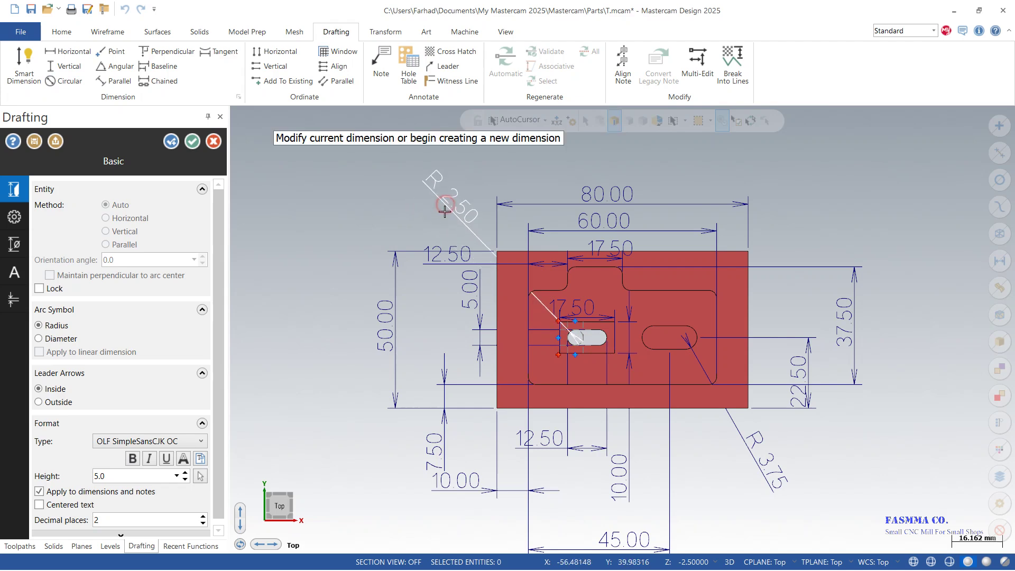
pyautogui.click(194, 142)
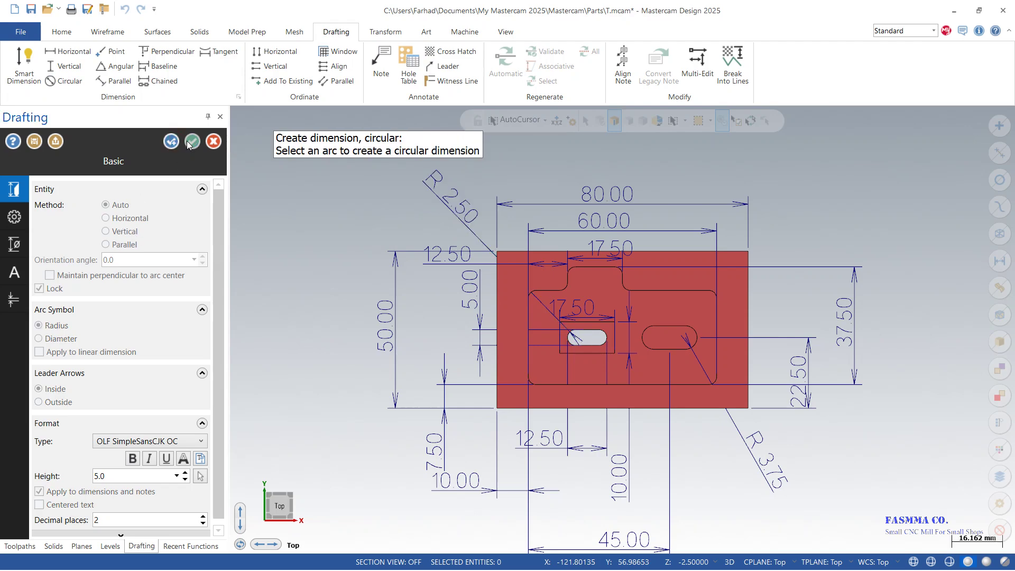
pyautogui.click(191, 142)
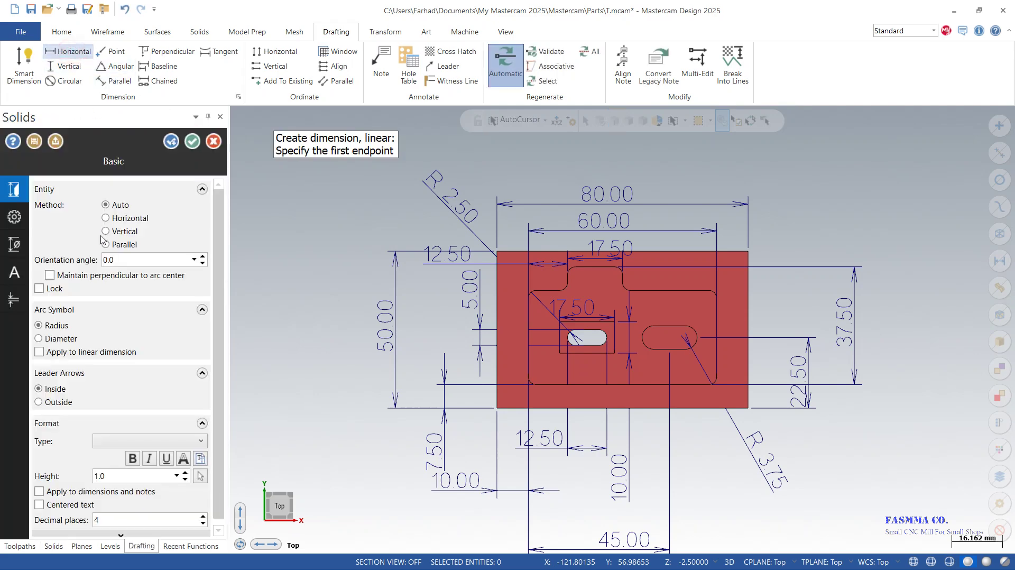
# Add a horizontal dimension for the oblong island's overall length, placing the text behind the block's overall length dimension.
pyautogui.click(646, 338)
pyautogui.click(698, 341)
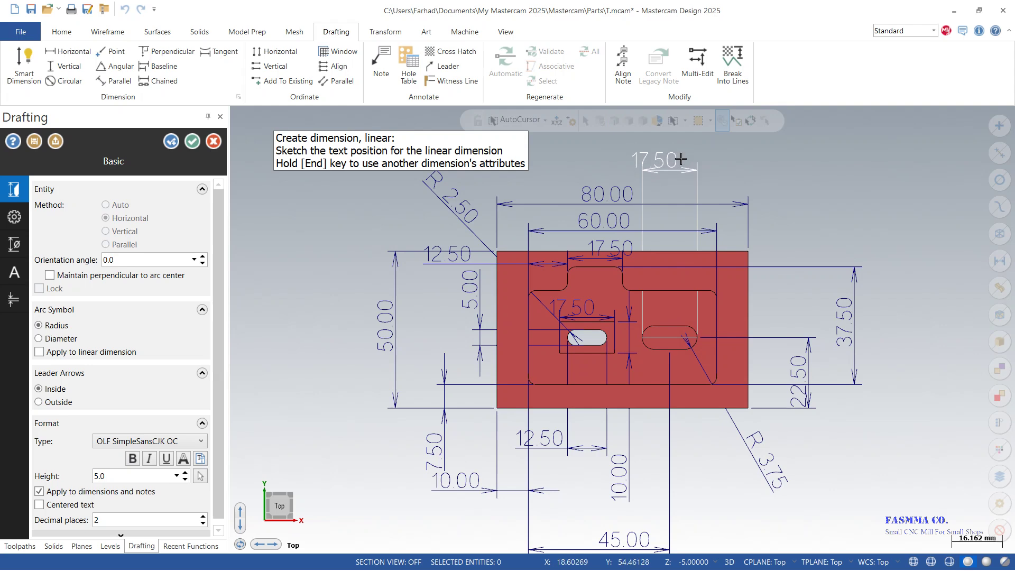
pyautogui.click(679, 160)
pyautogui.click(192, 142)
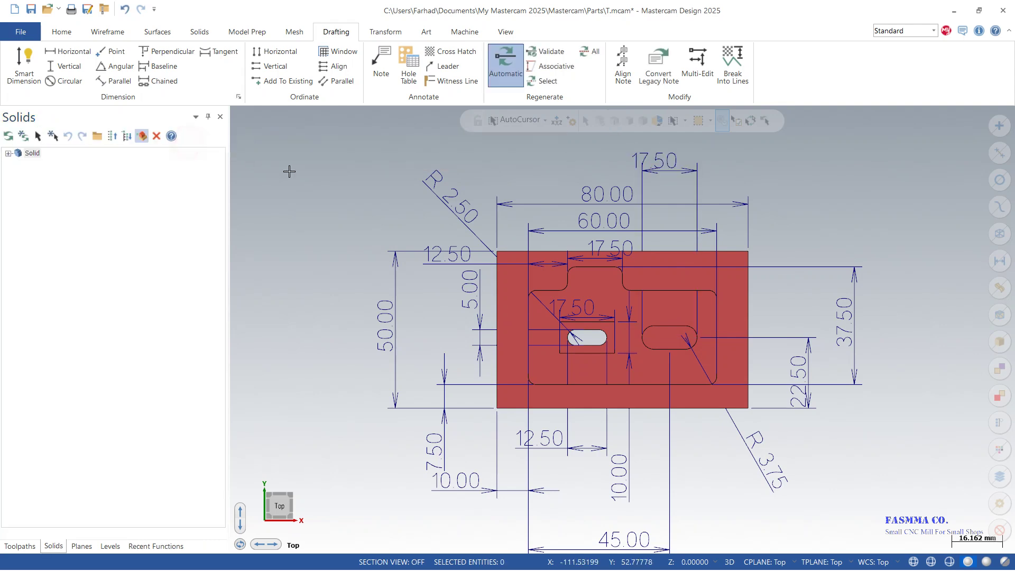